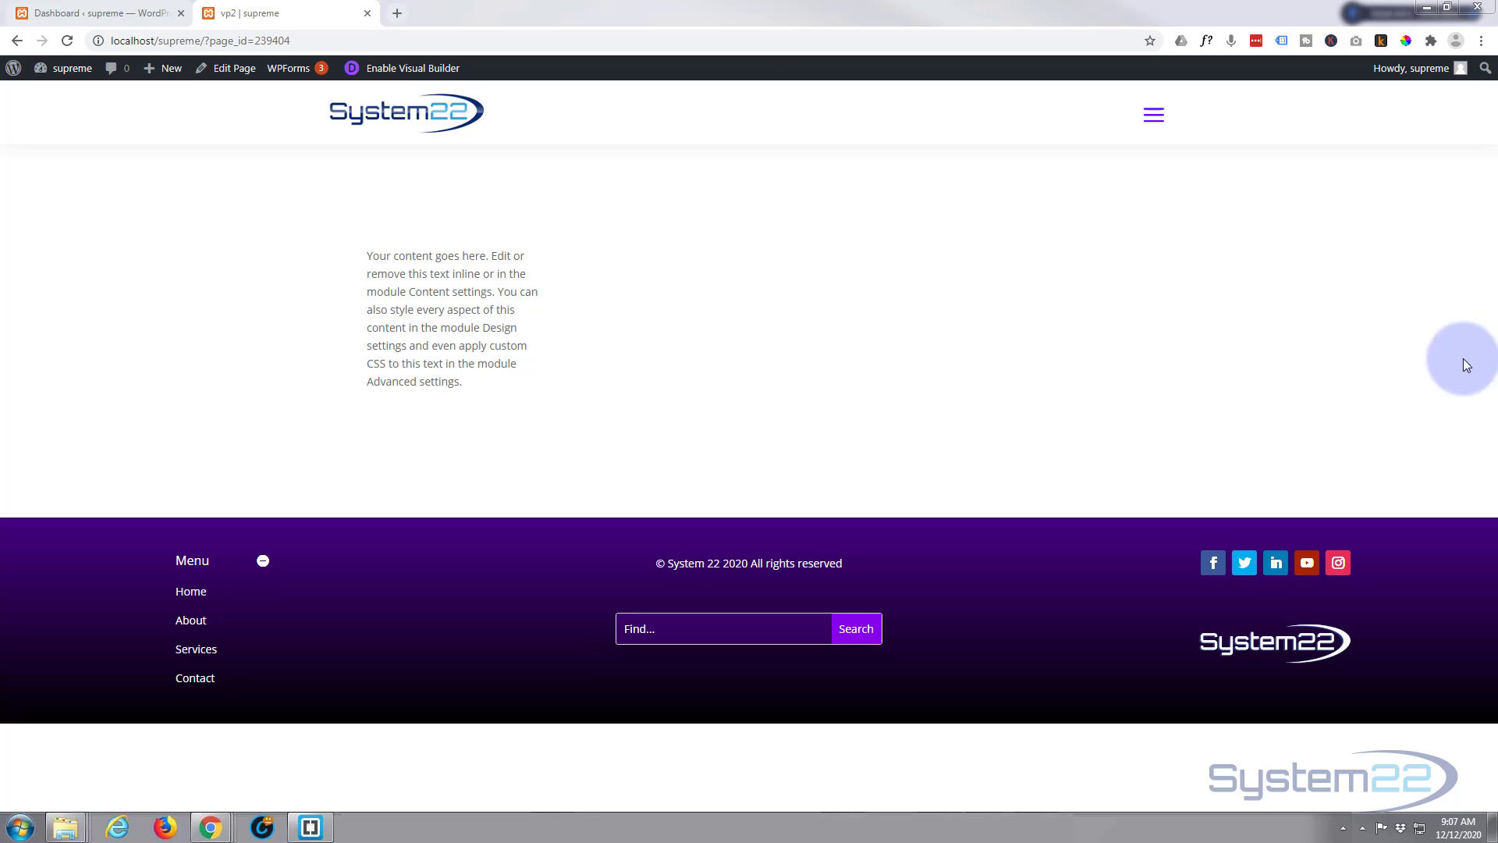
# Step: Preview the hover image and the popup video of the first column's text block, then close the video
pyautogui.moveTo(440, 312)
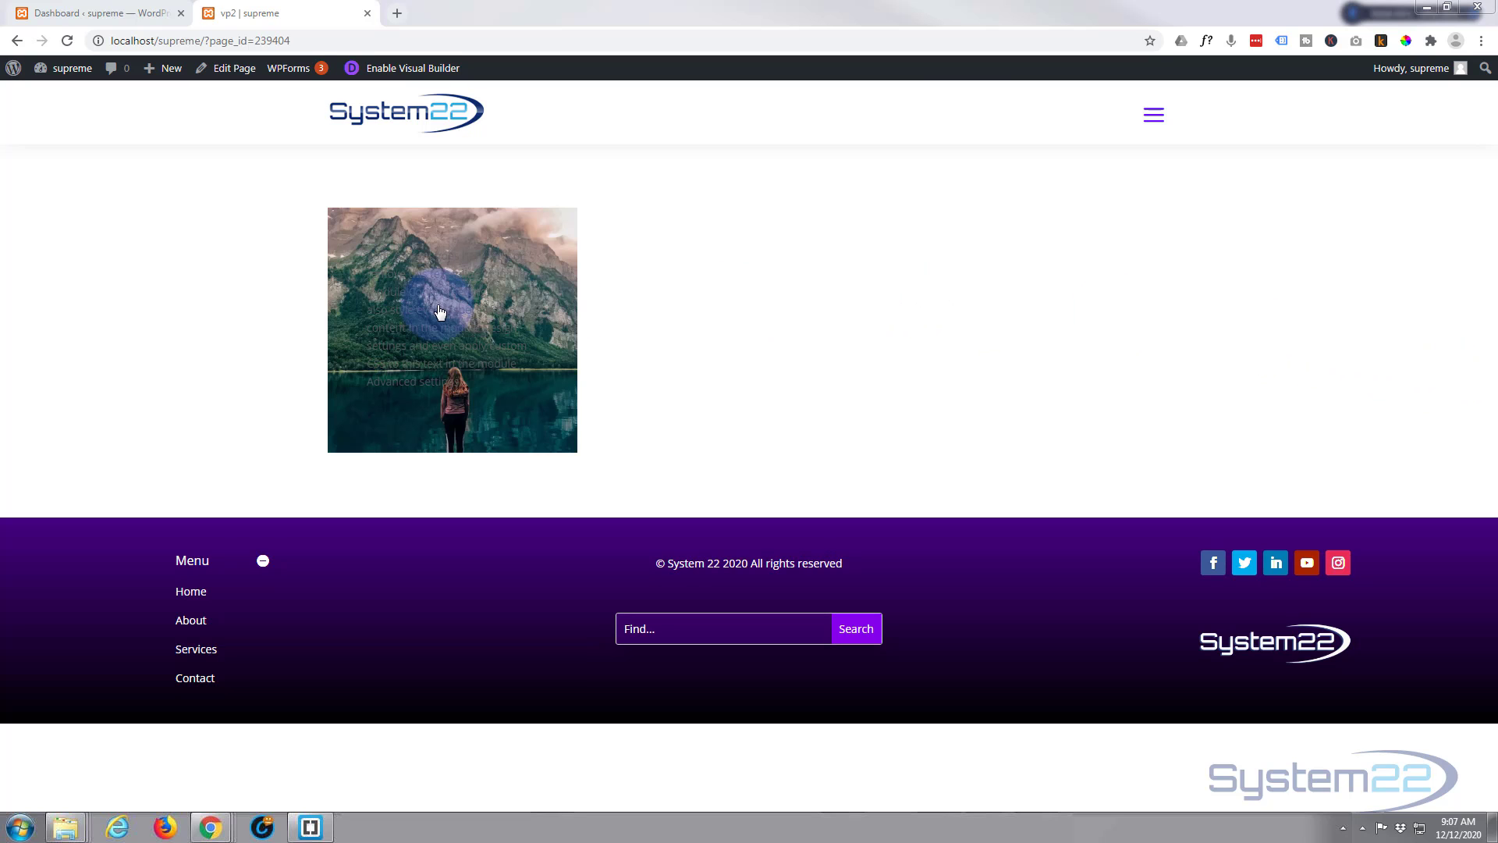
pyautogui.click(441, 345)
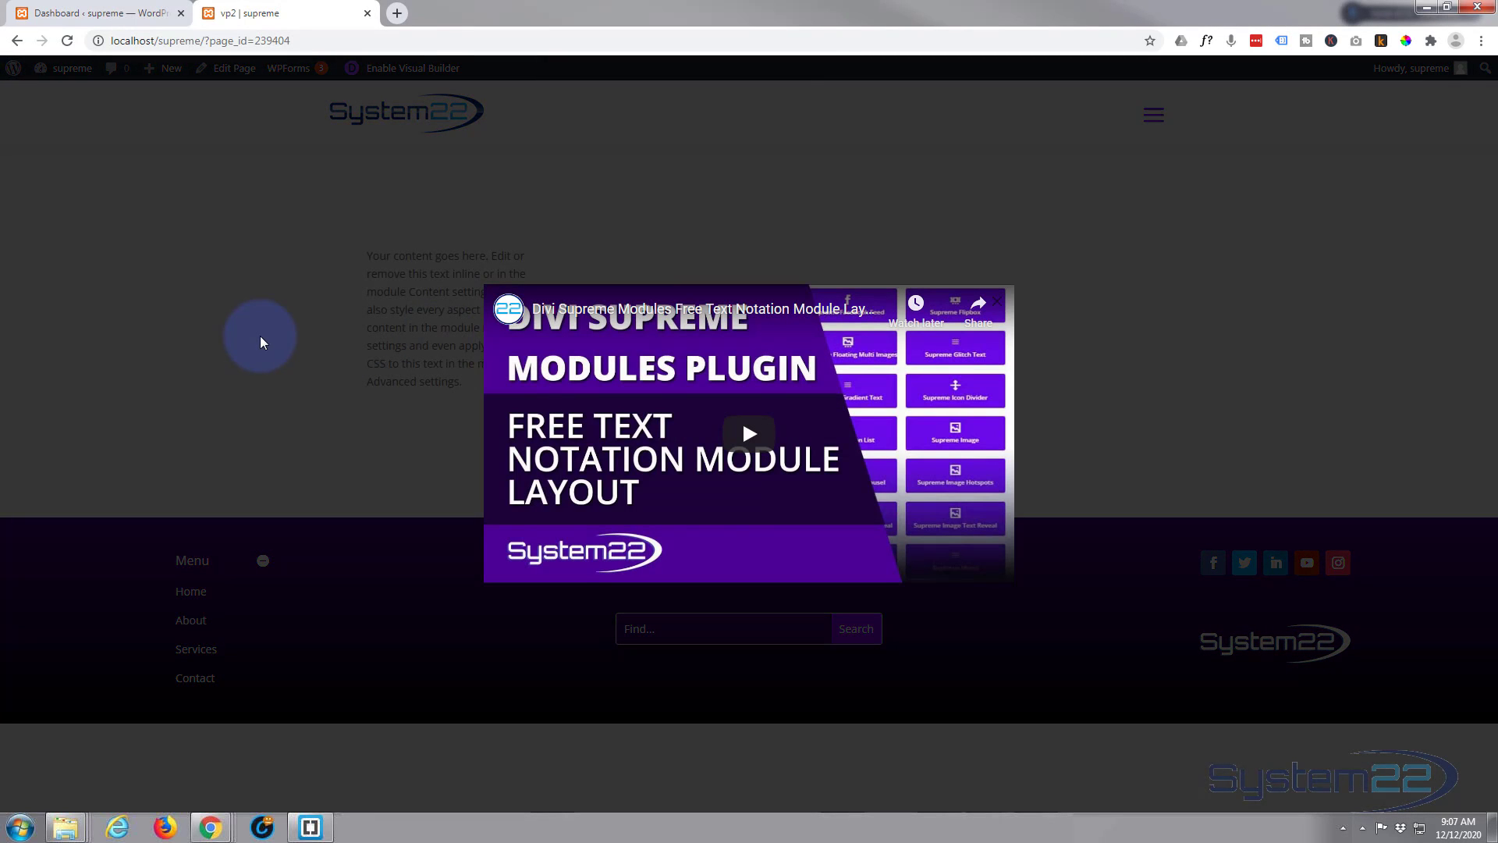
pyautogui.click(260, 343)
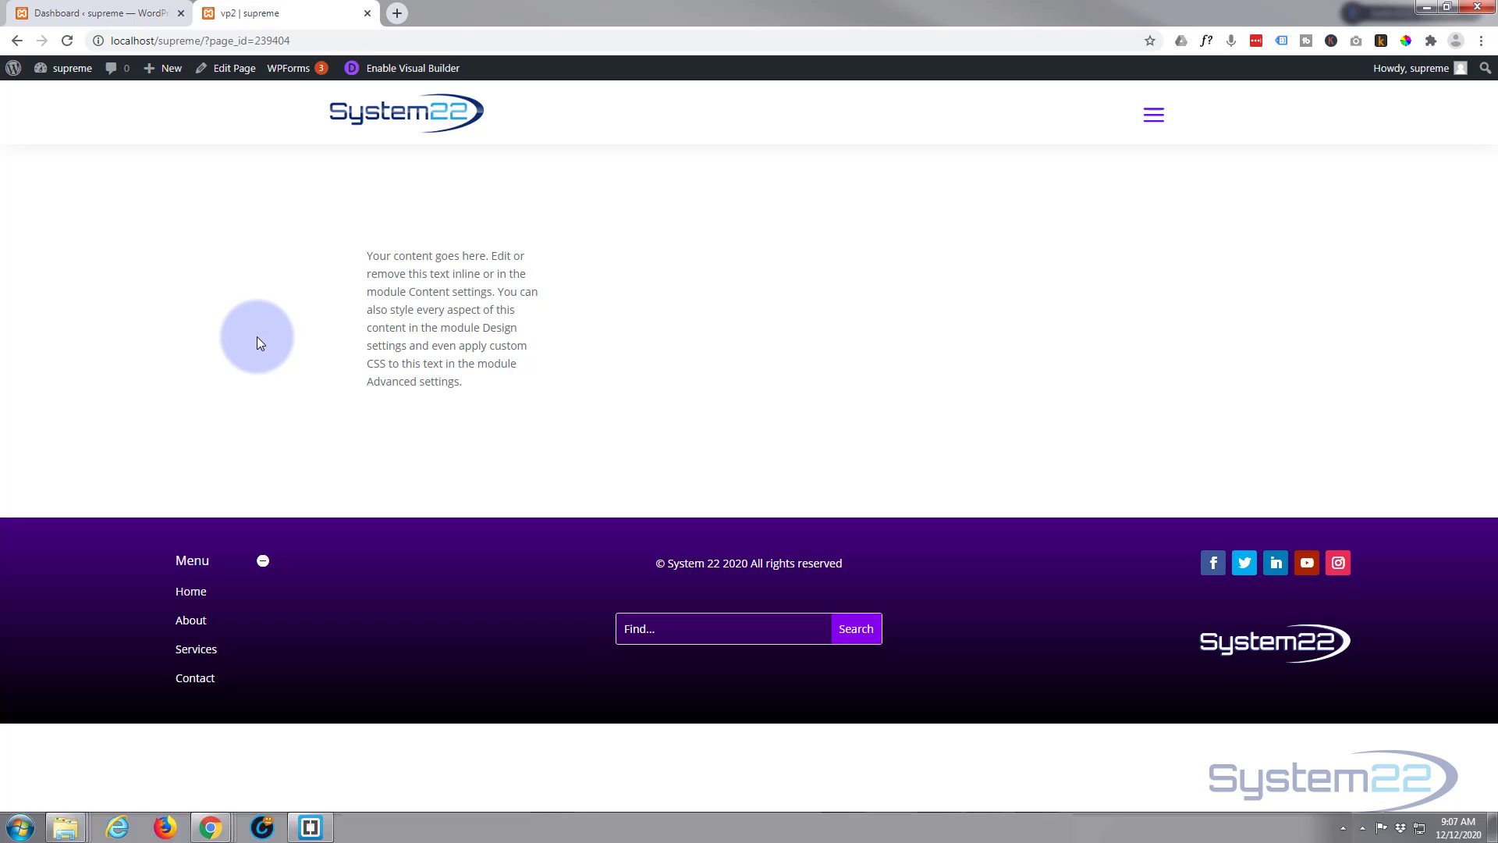
# Step: Open the Divi Supreme Pro general settings and save them with the Divi Popup extension enabled
pyautogui.click(78, 14)
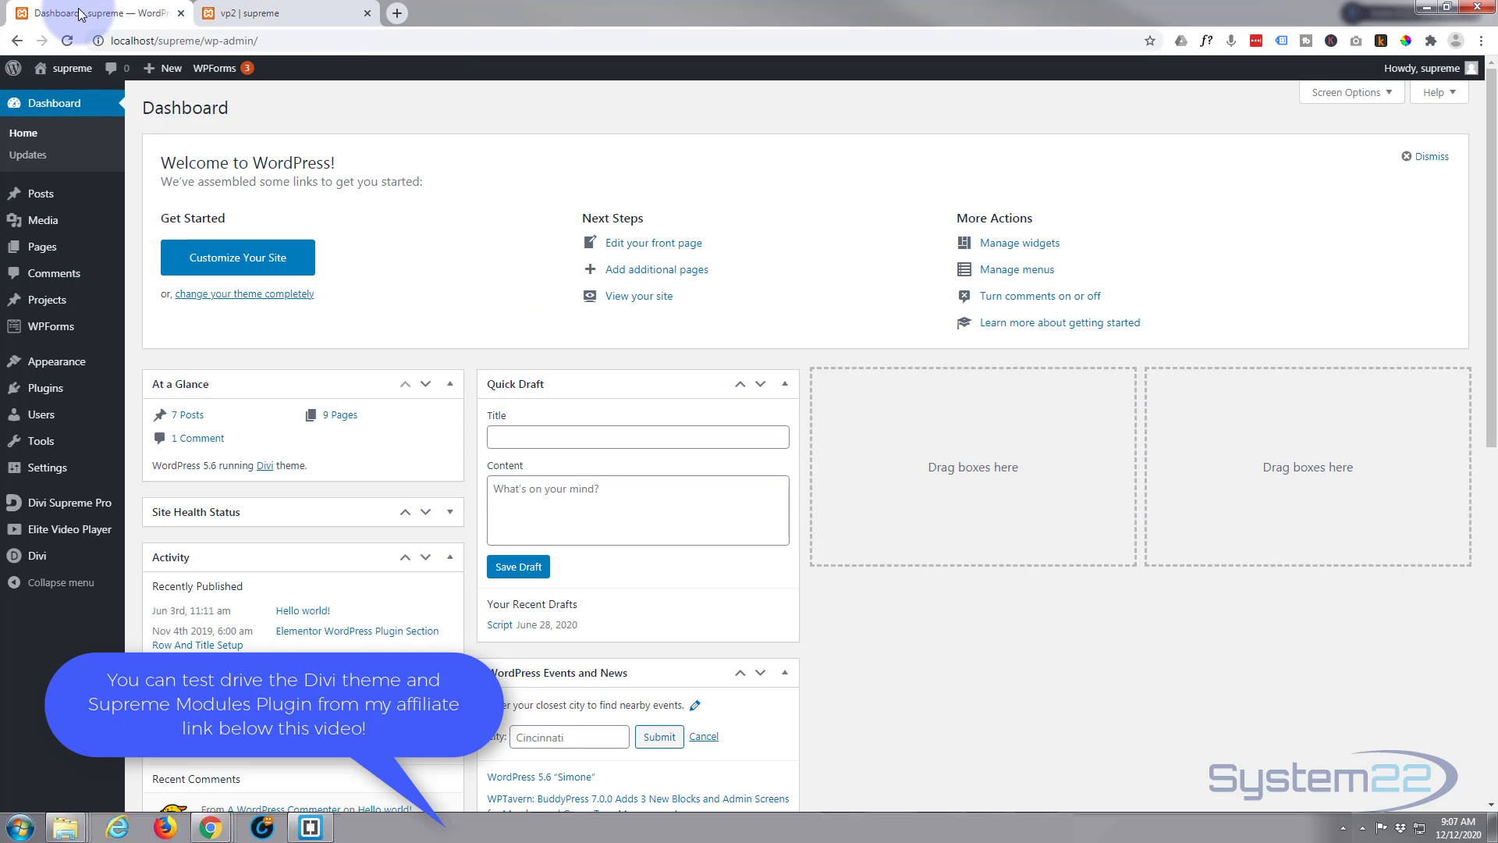
pyautogui.click(47, 509)
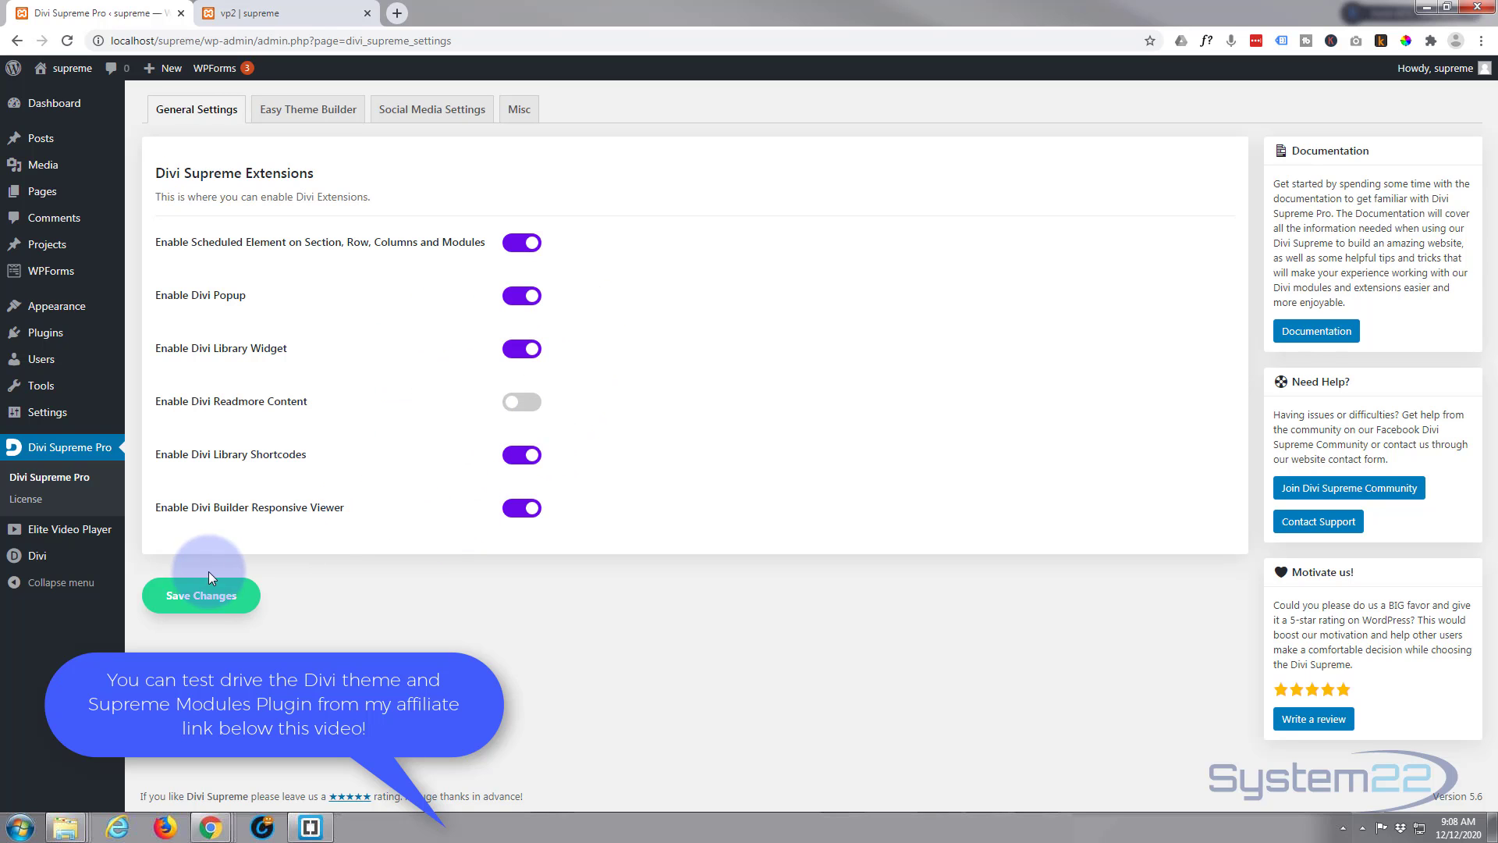
pyautogui.click(201, 595)
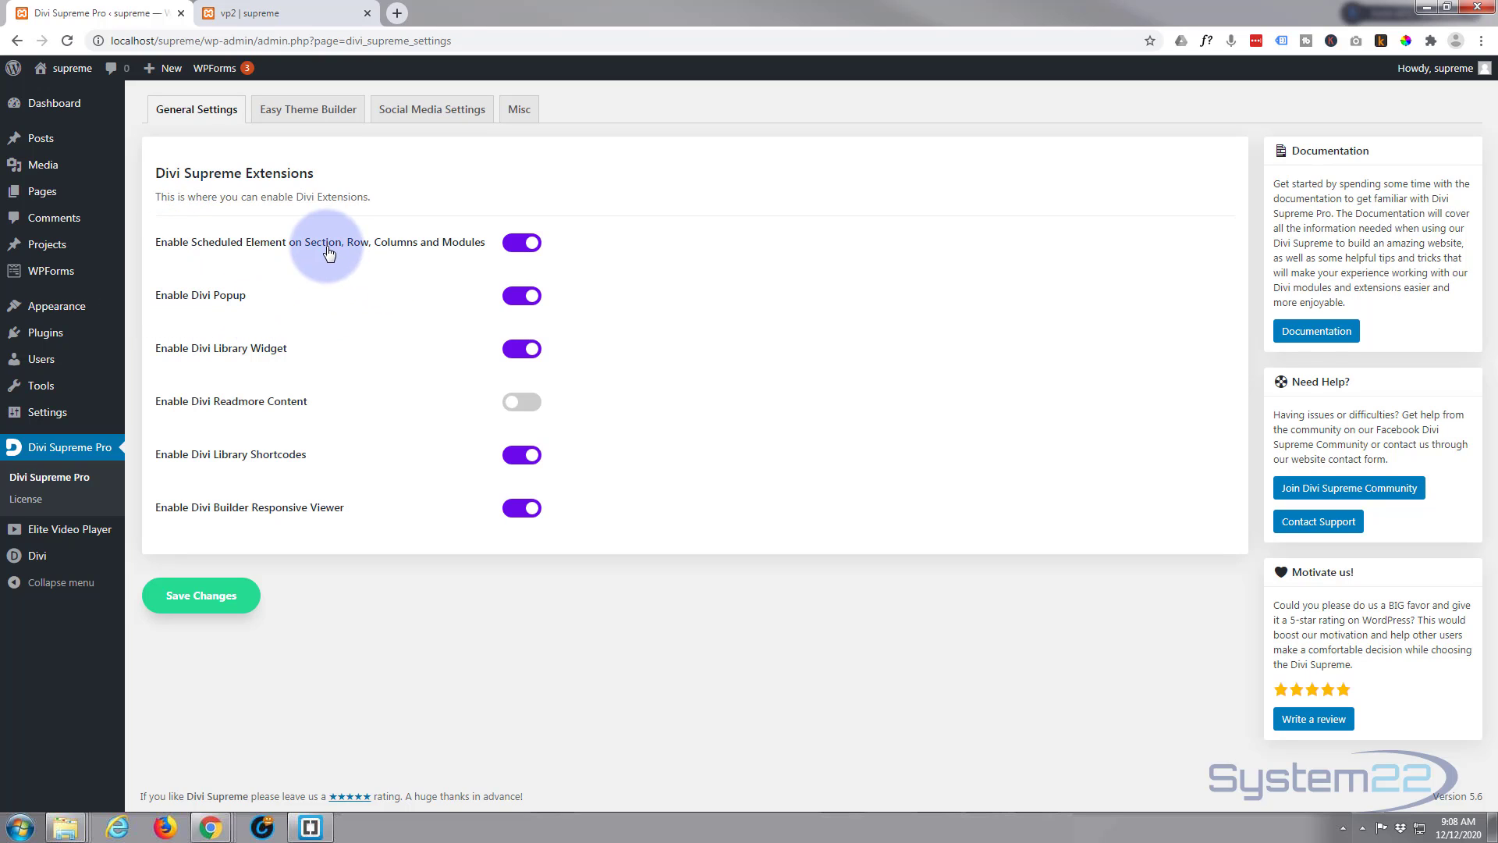
# Step: Open the vp2 page in the Visual Builder and add a Text module with the default content to the middle column
pyautogui.click(284, 14)
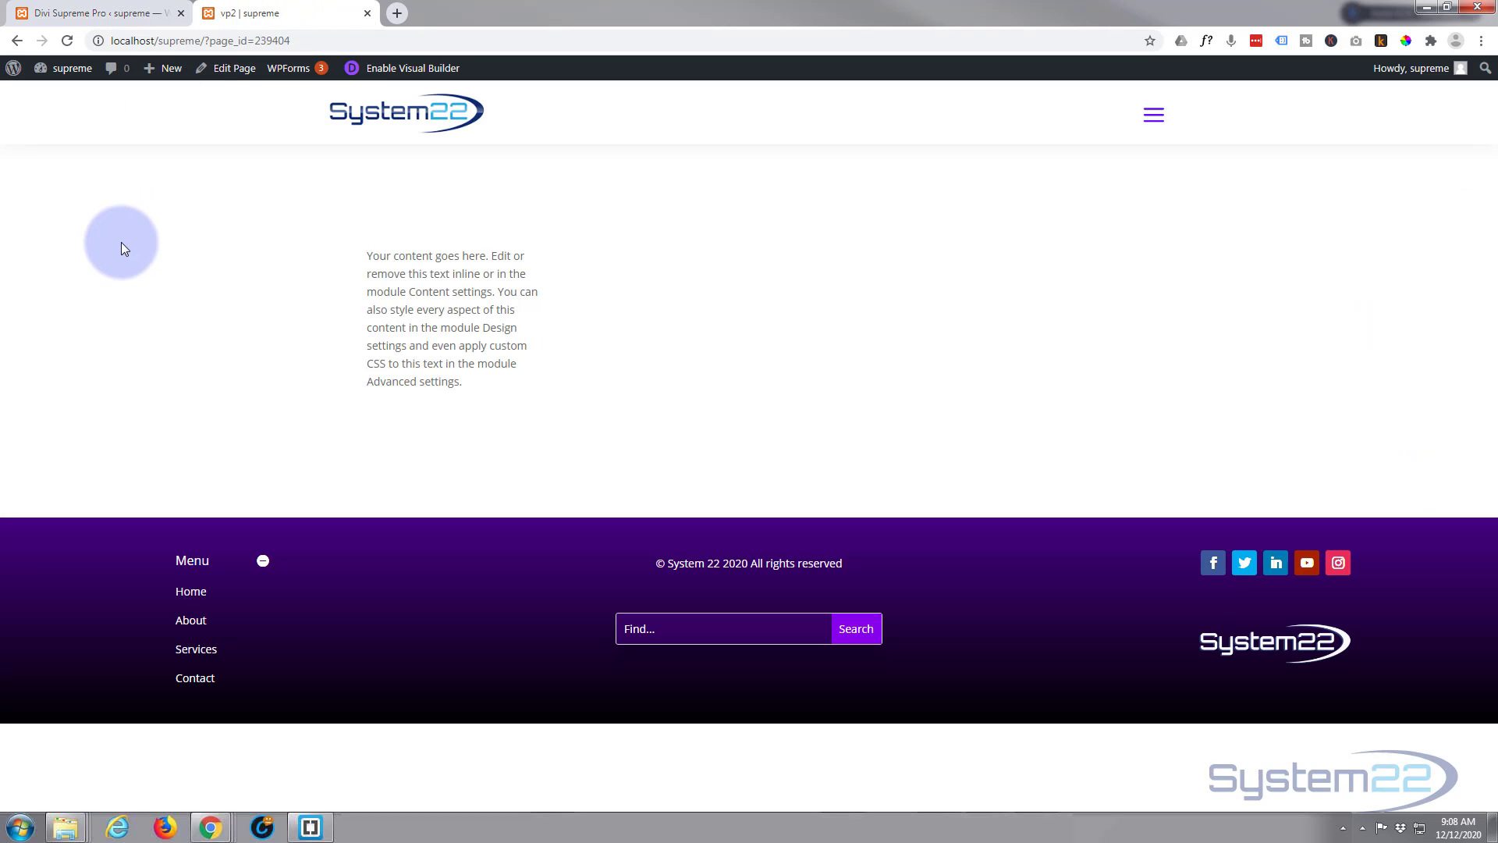
pyautogui.click(406, 72)
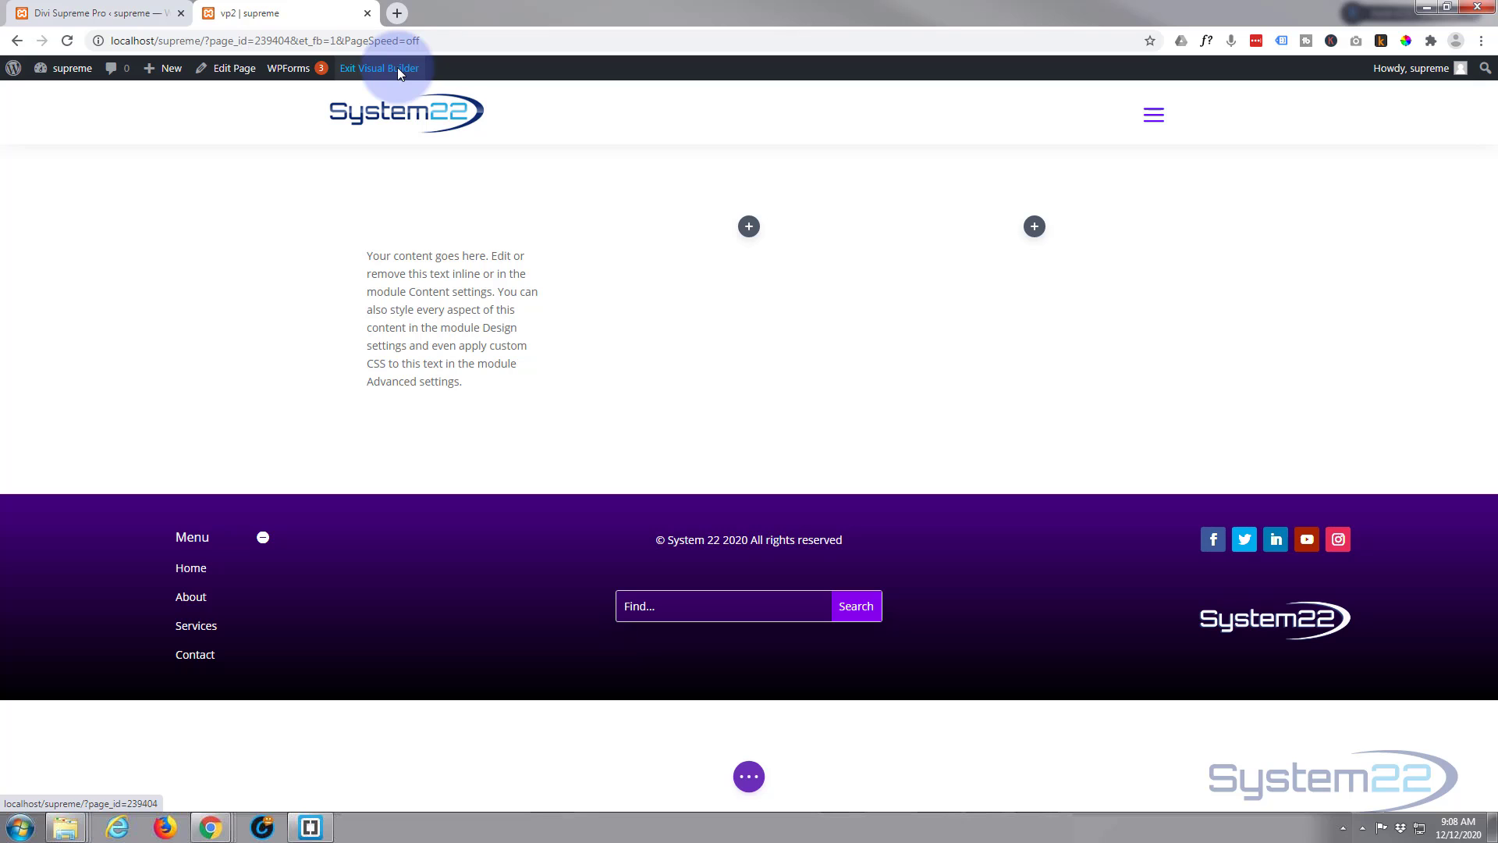
pyautogui.click(749, 228)
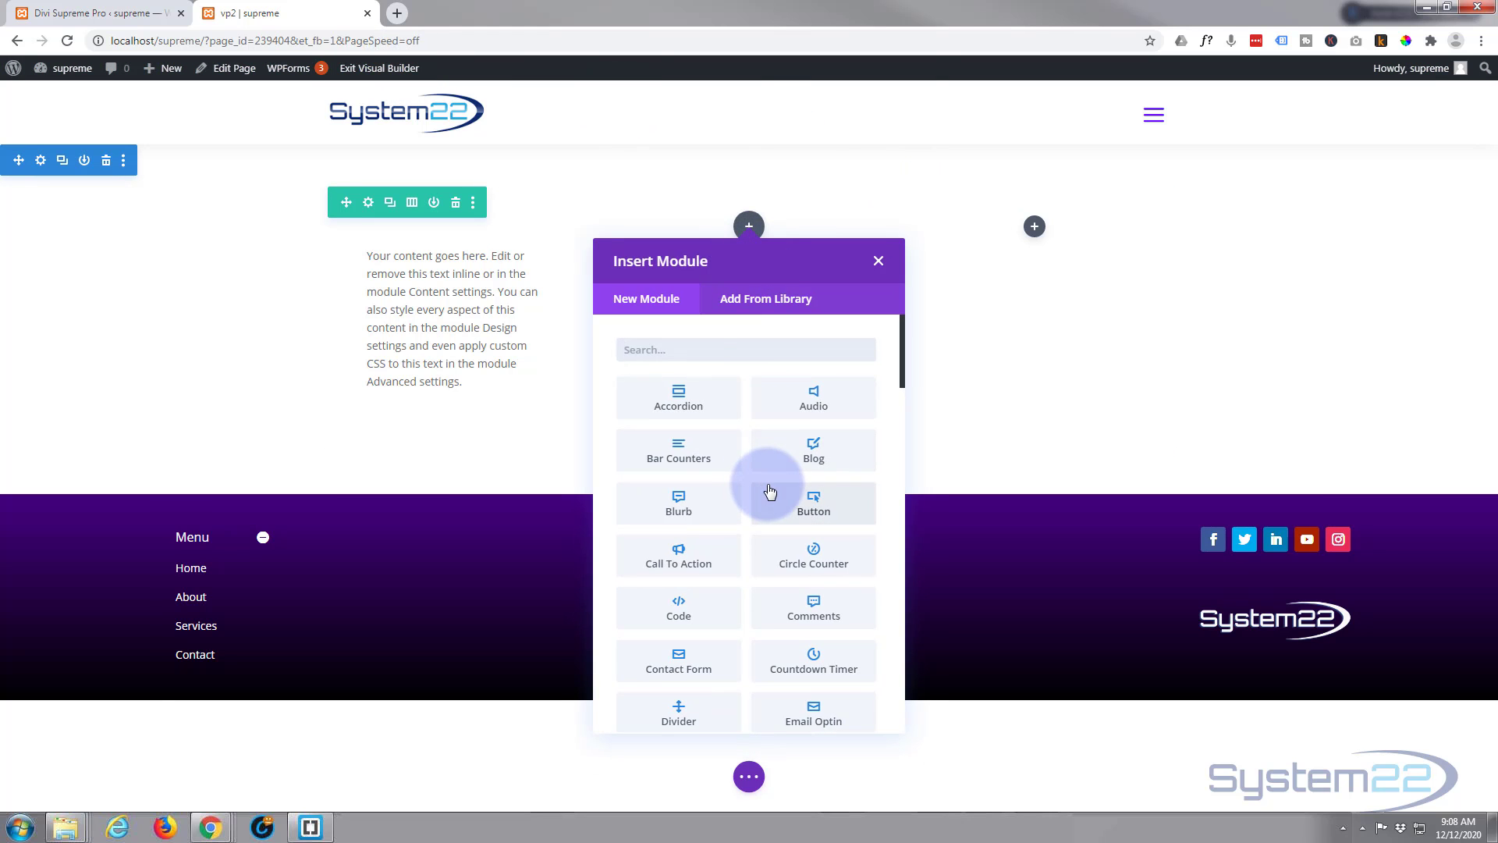
pyautogui.scroll(-15, 769, 490)
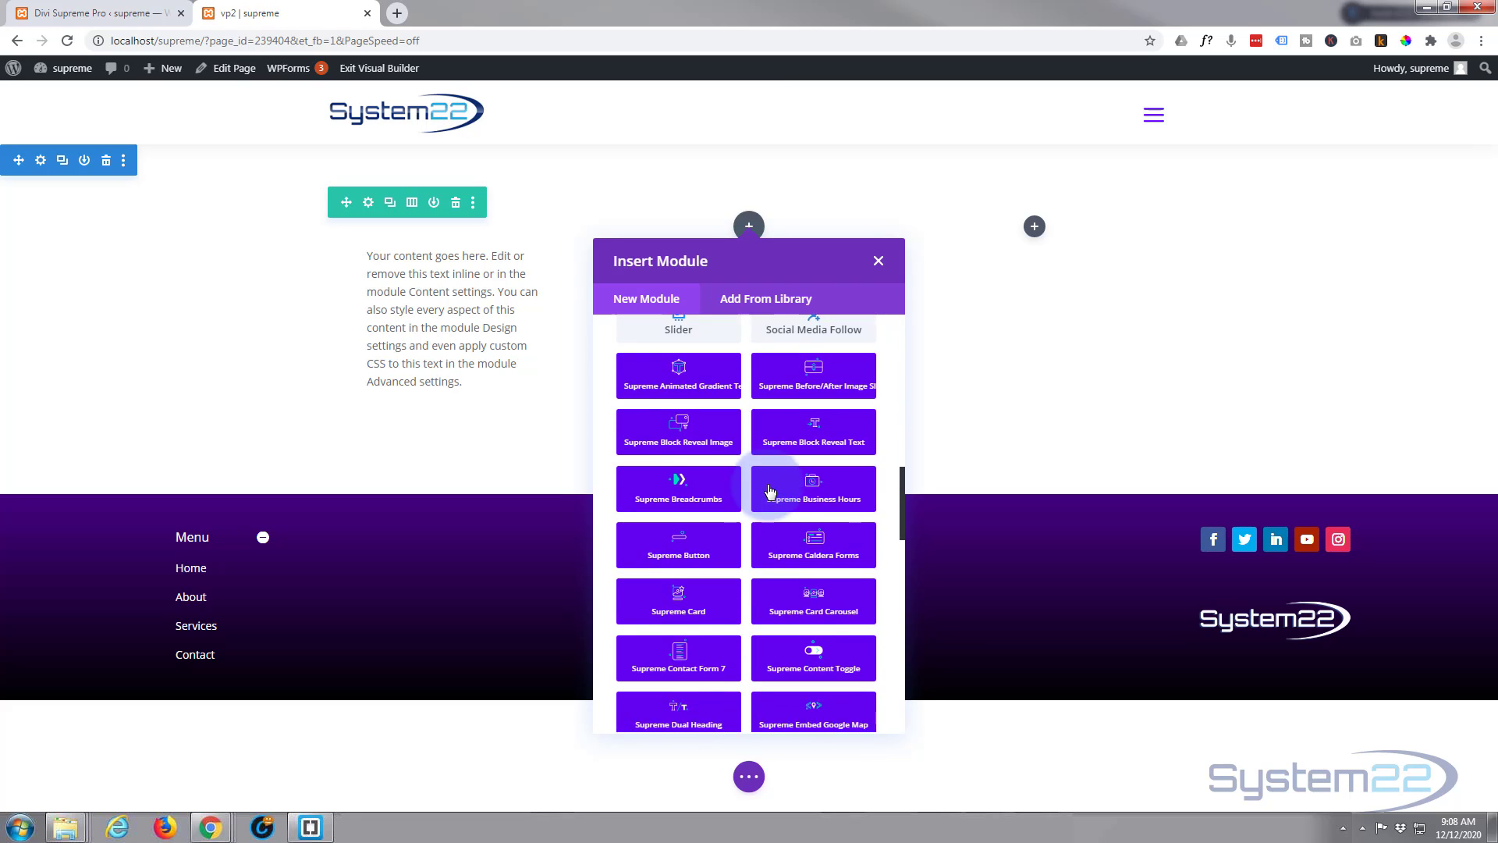
pyautogui.scroll(-10, 770, 490)
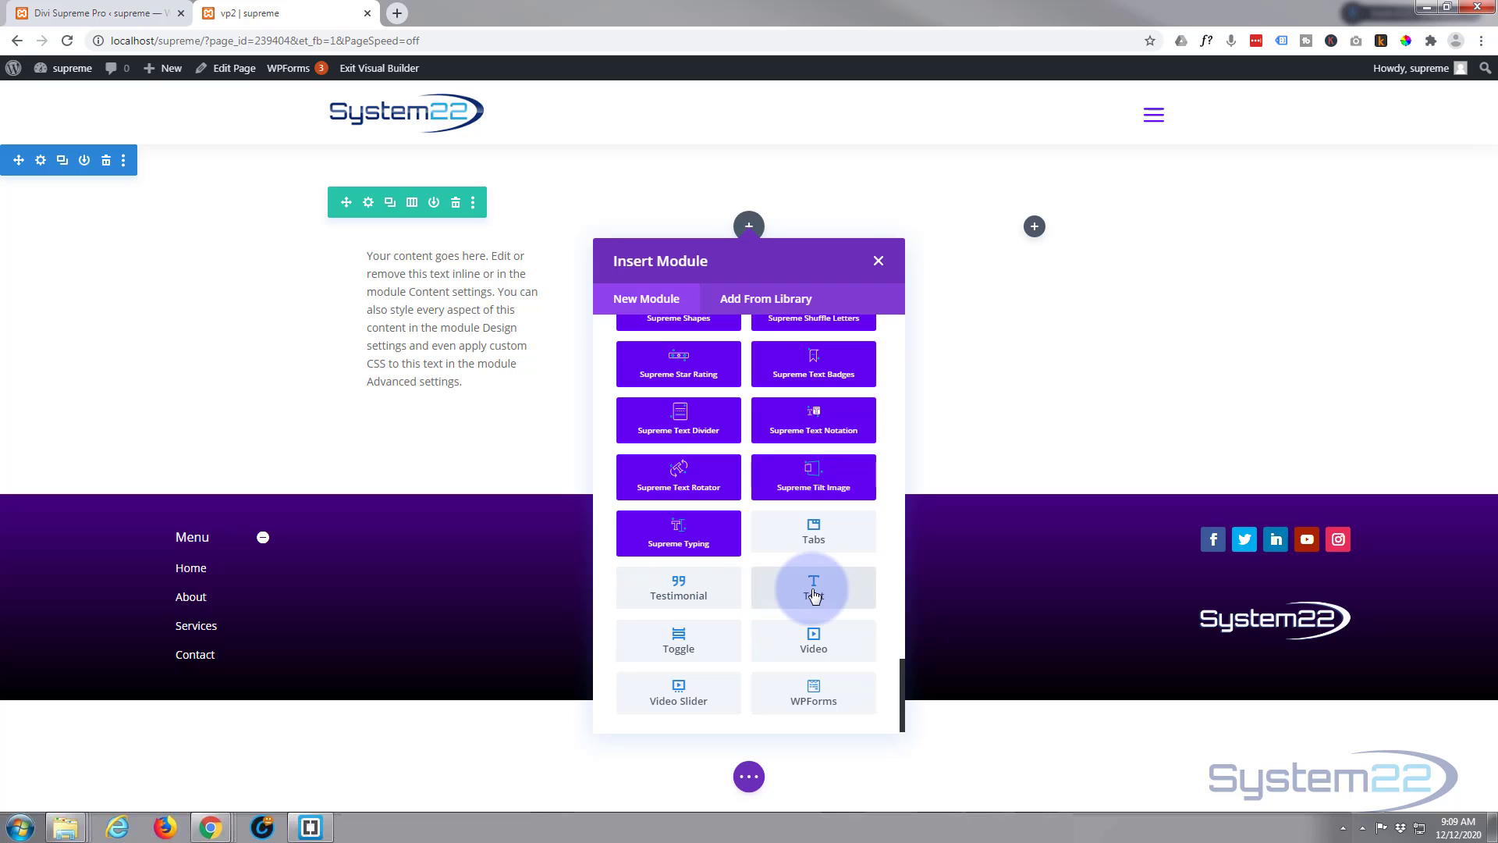
pyautogui.click(814, 595)
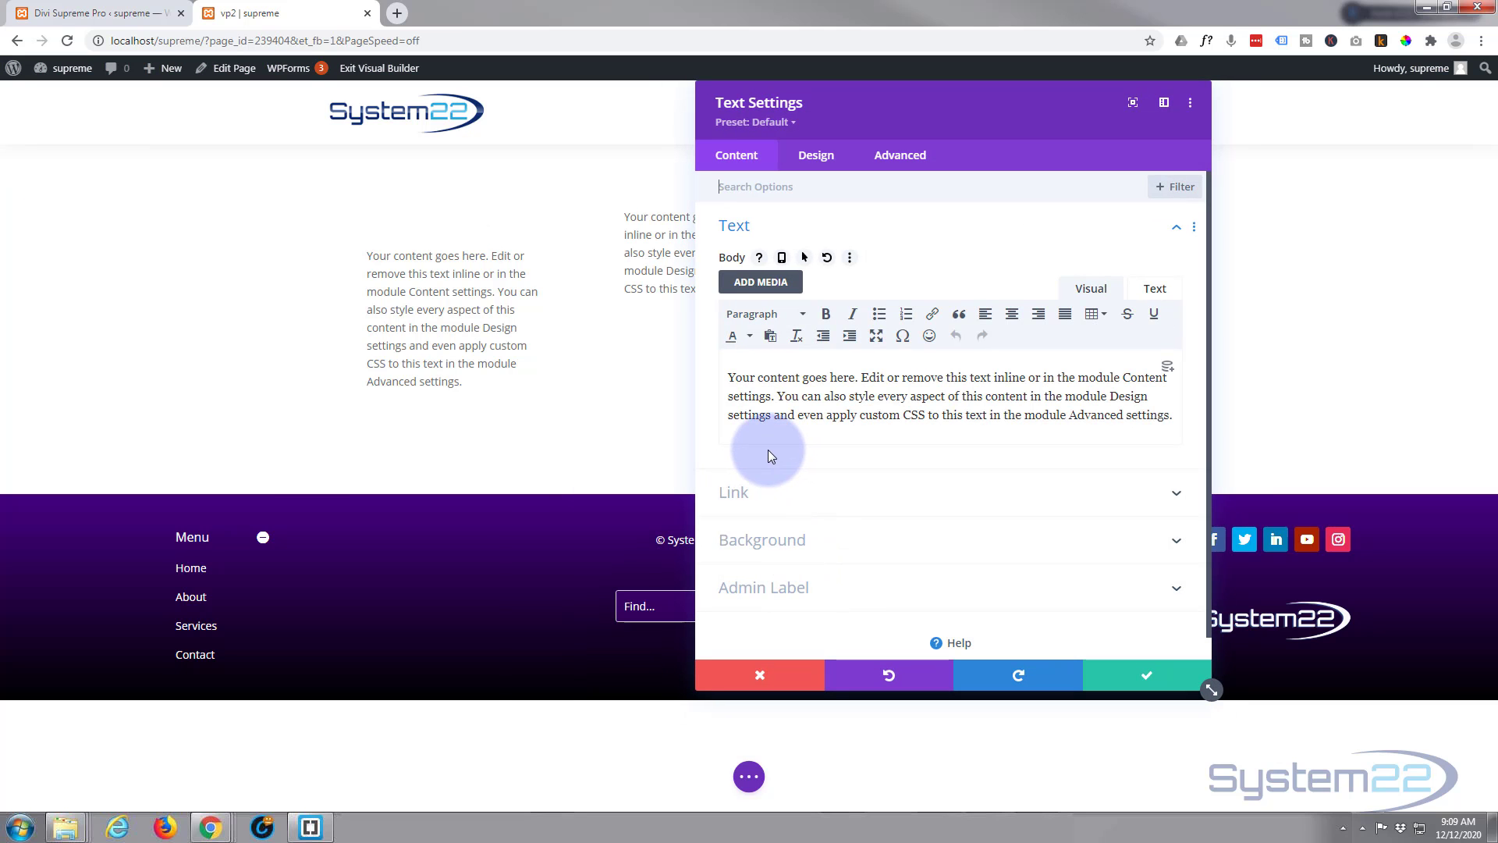
pyautogui.moveTo(976, 132); pyautogui.dragTo(382, 106)
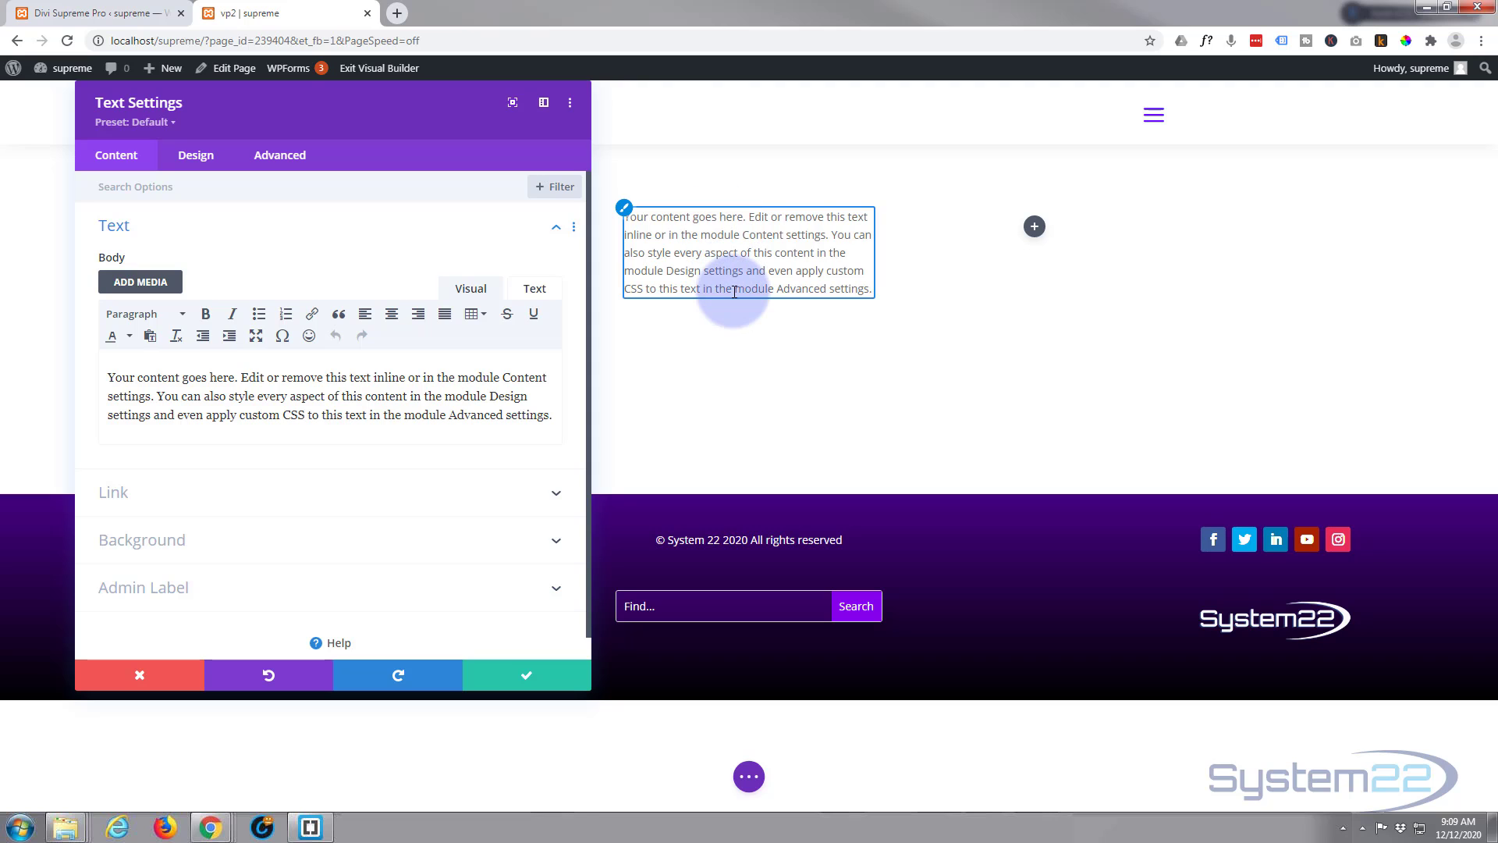
pyautogui.click(554, 684)
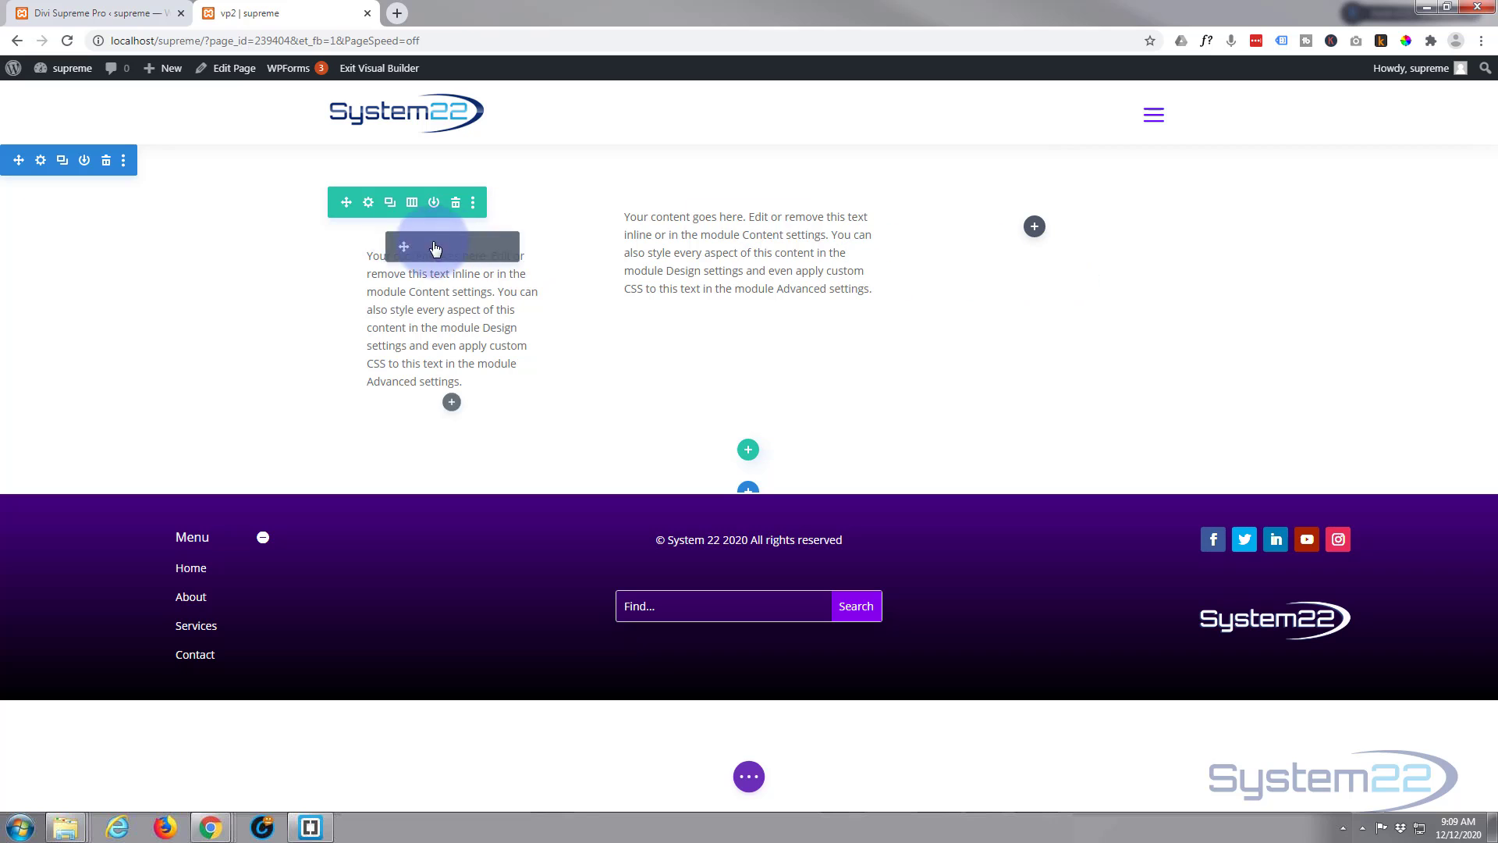
# Step: Set DS-Demo-Image-6-1.jpg as the background image of the row's second column and save the row settings
pyautogui.click(368, 204)
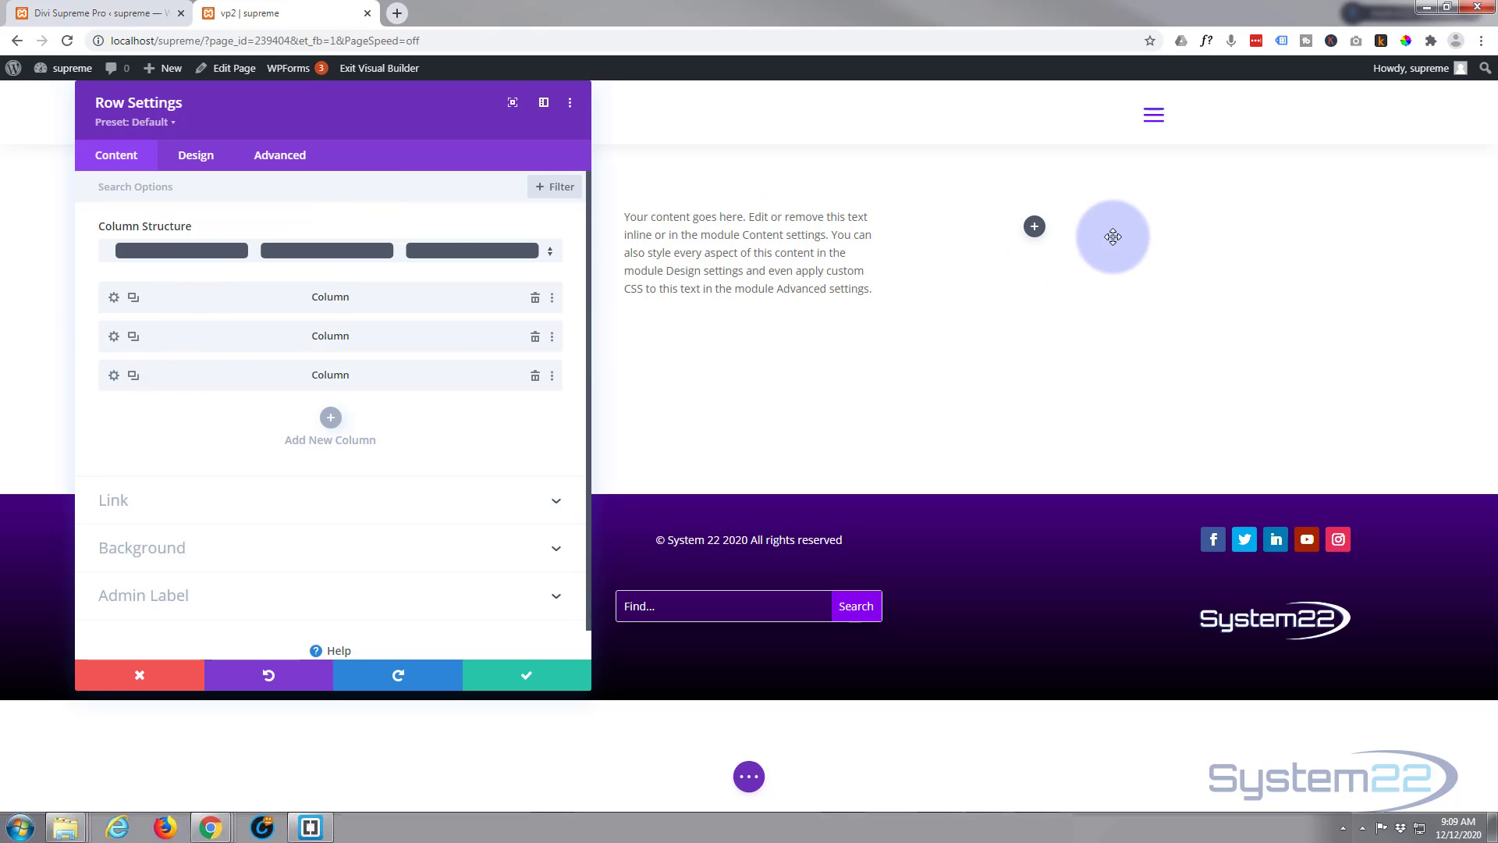
pyautogui.click(113, 339)
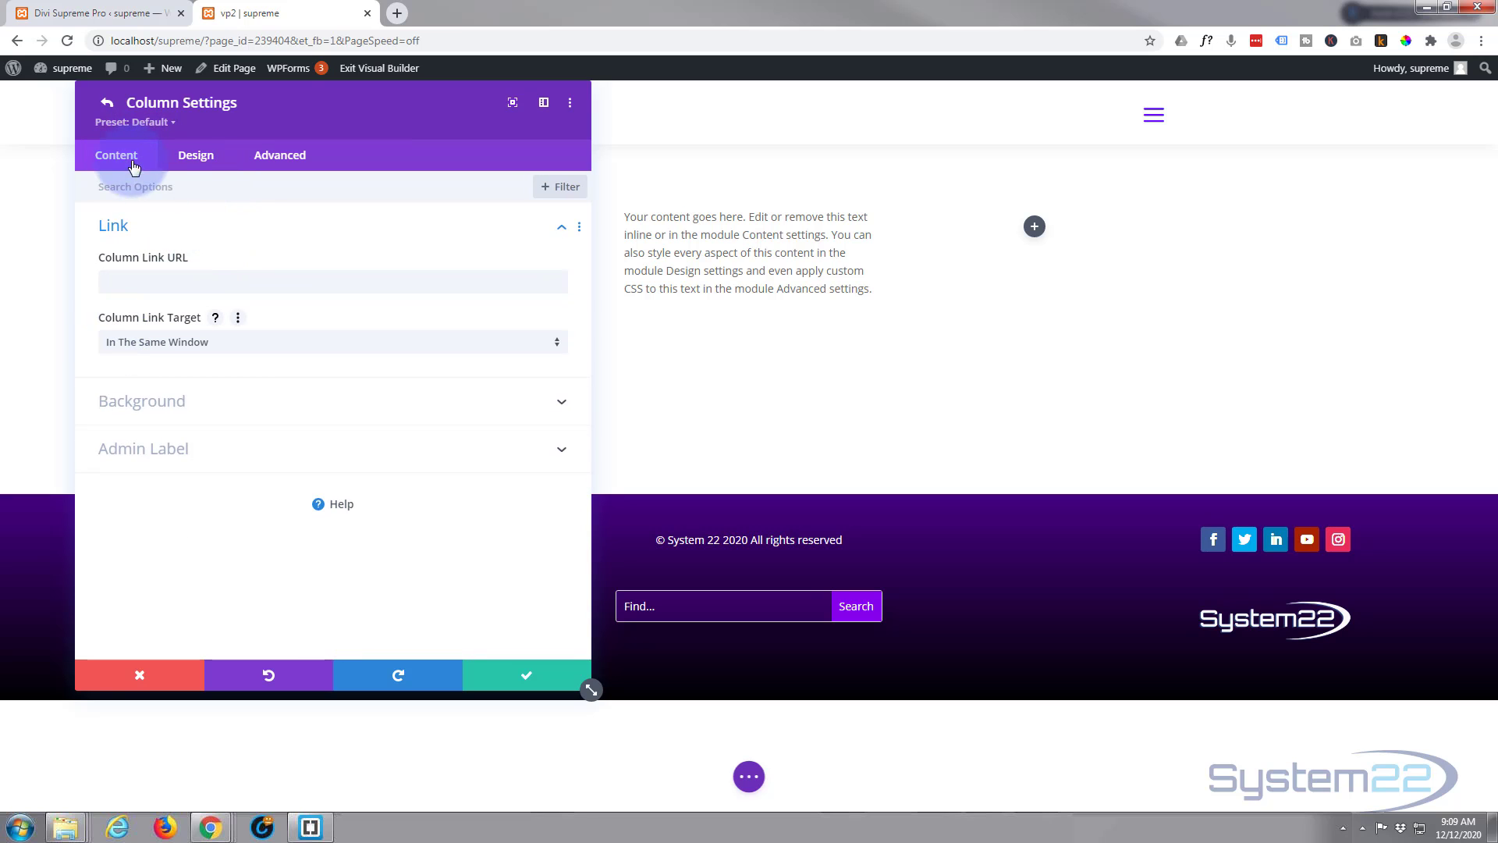
pyautogui.click(262, 404)
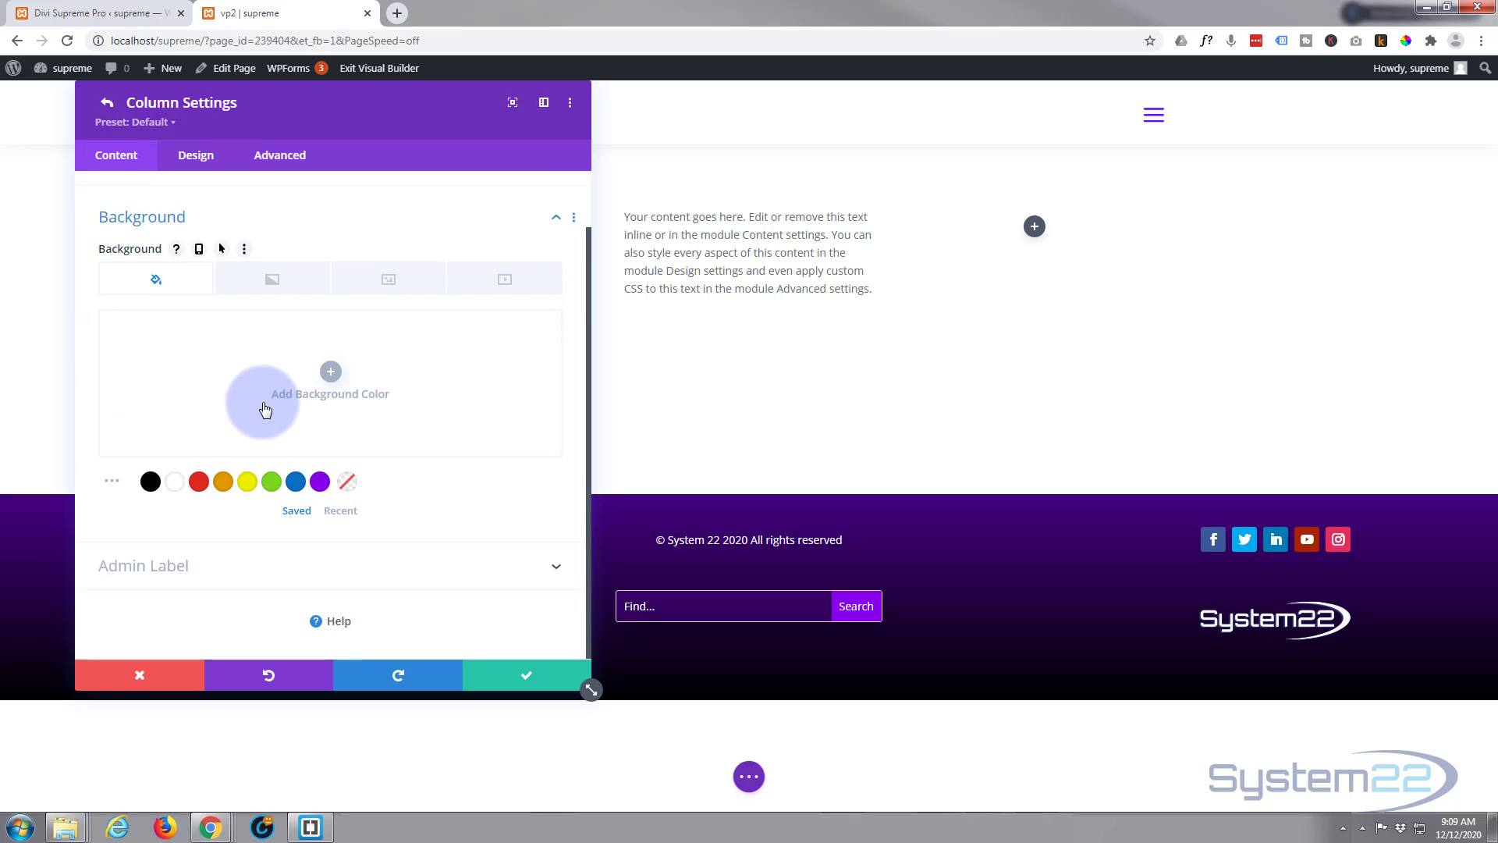
pyautogui.click(405, 284)
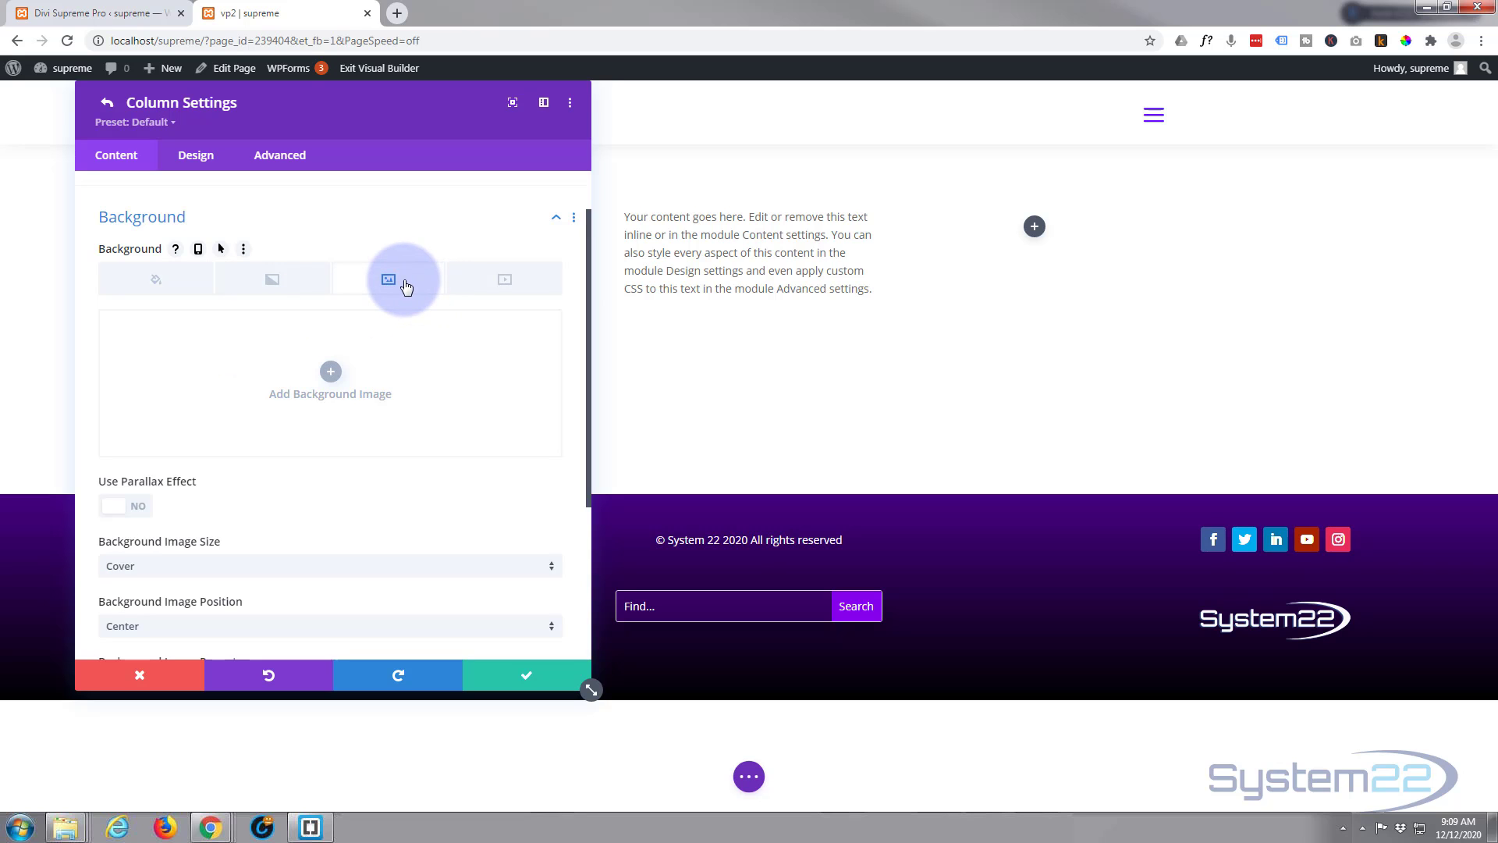
pyautogui.click(328, 373)
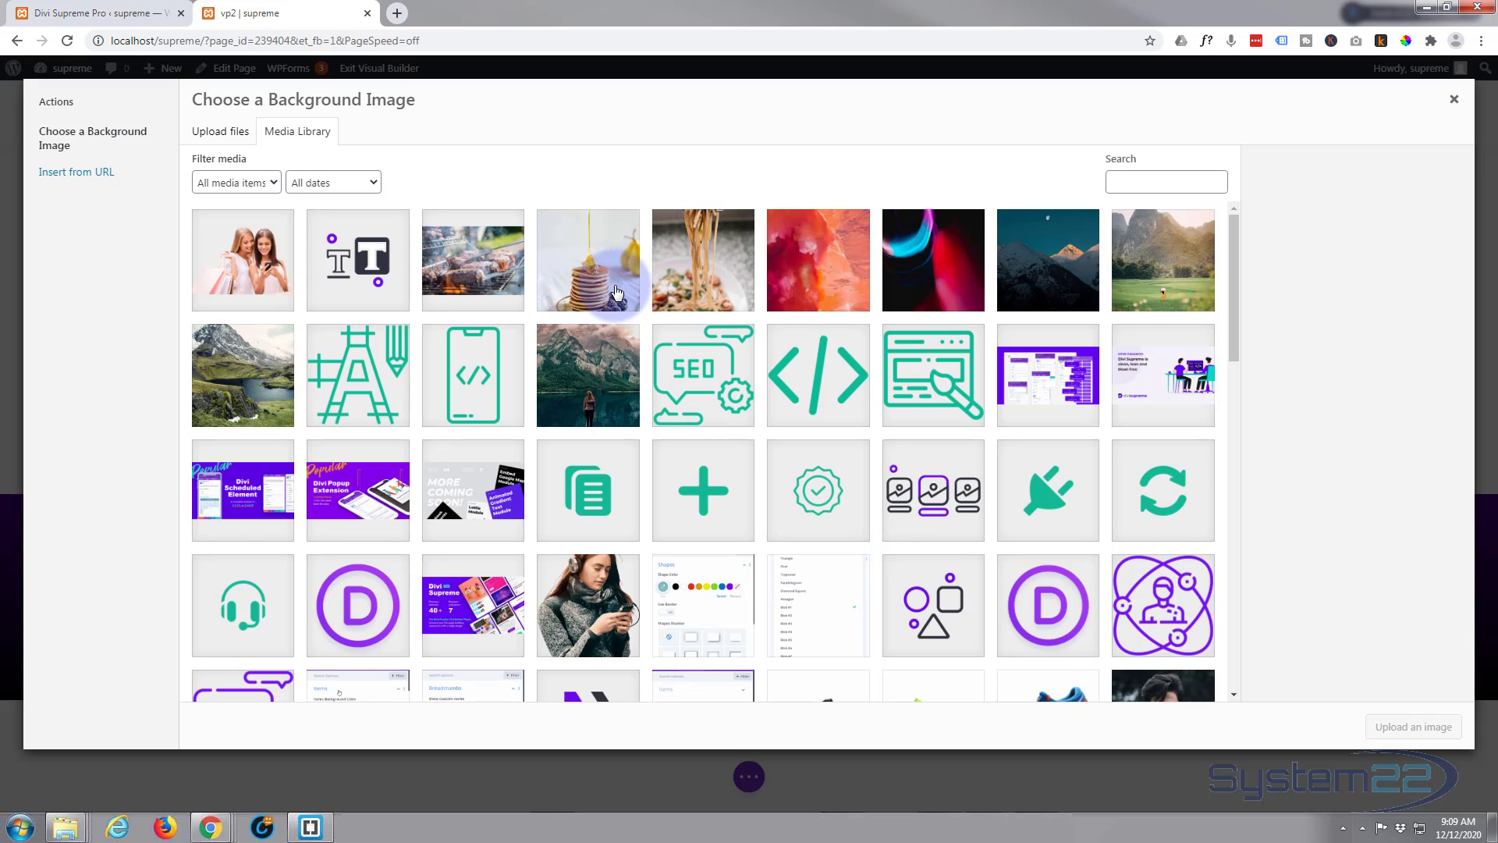
pyautogui.click(584, 379)
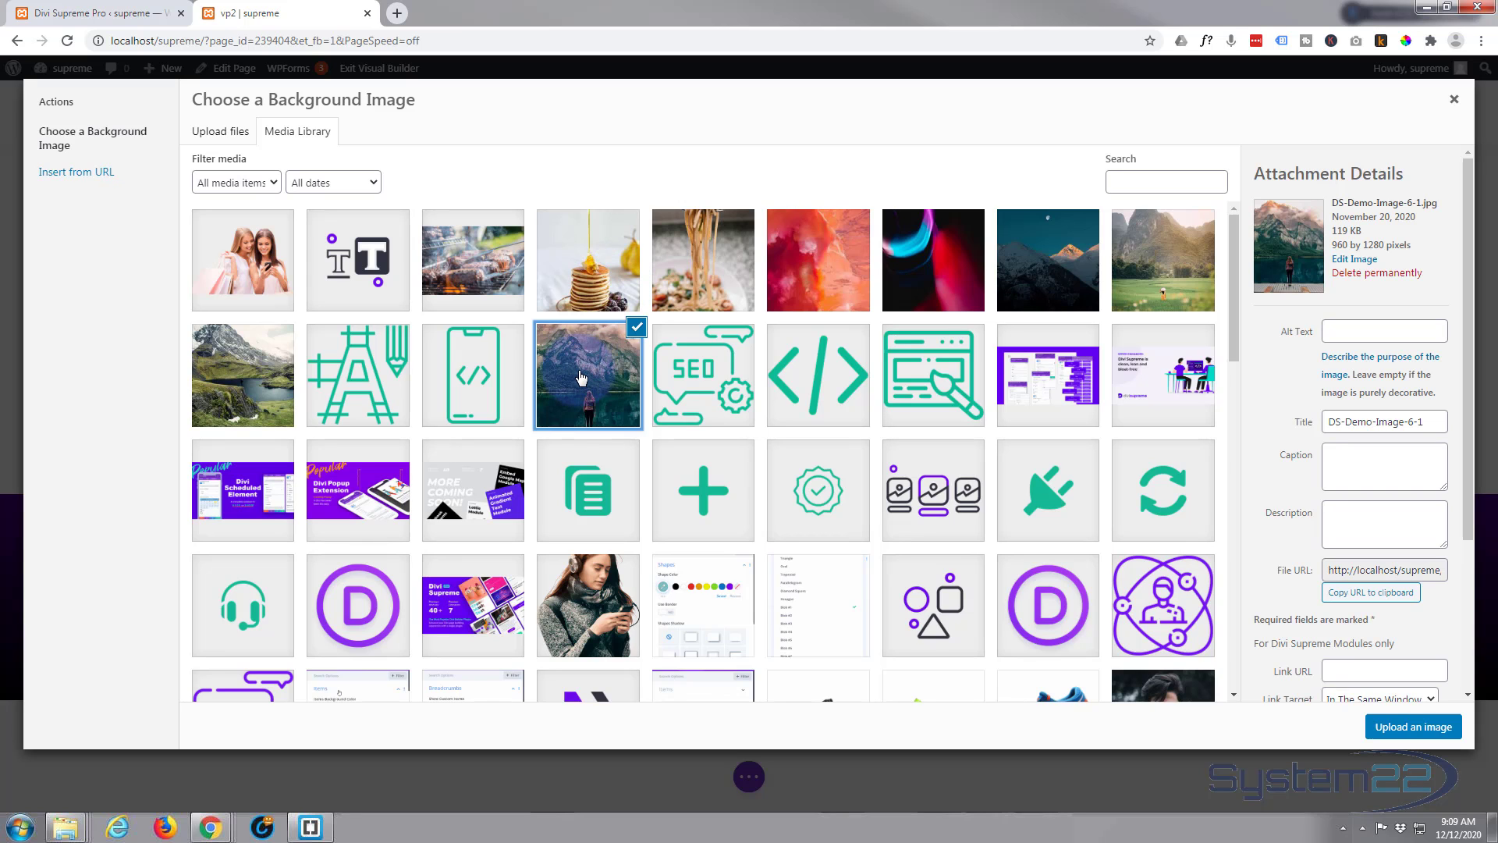
pyautogui.click(1399, 724)
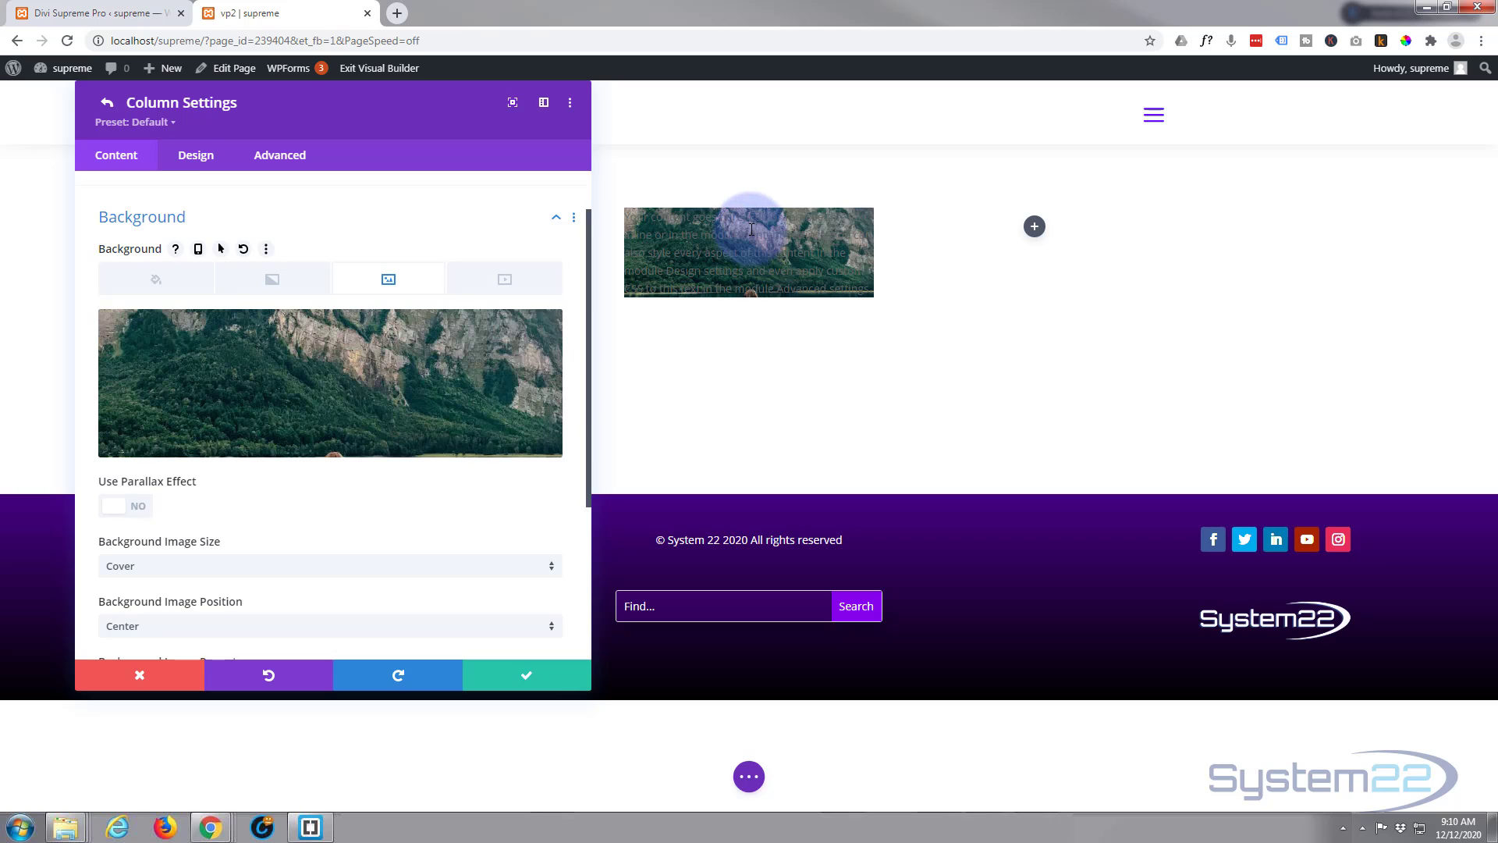
pyautogui.click(538, 677)
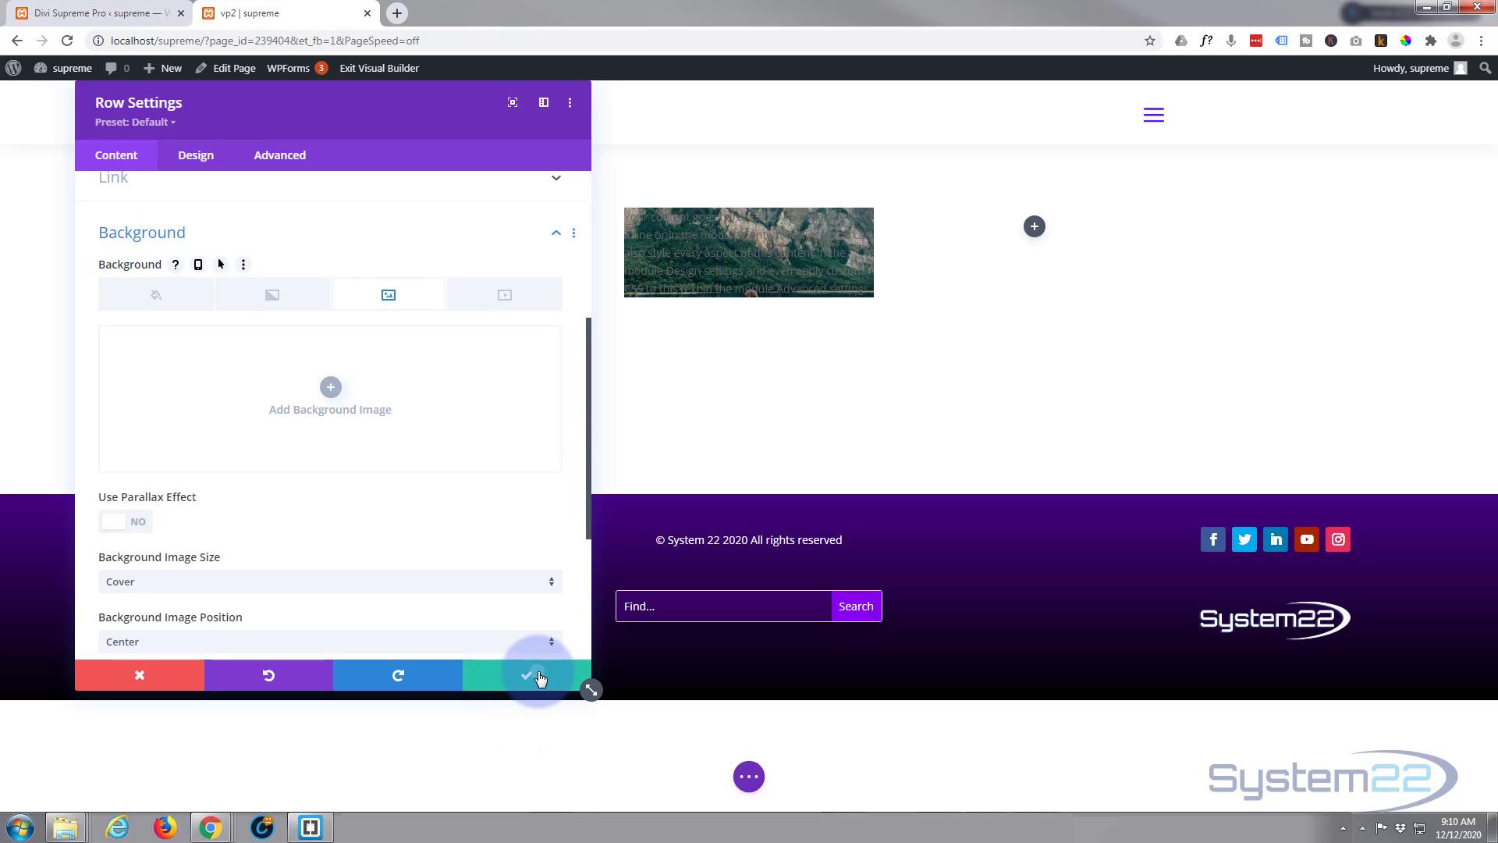
pyautogui.click(538, 678)
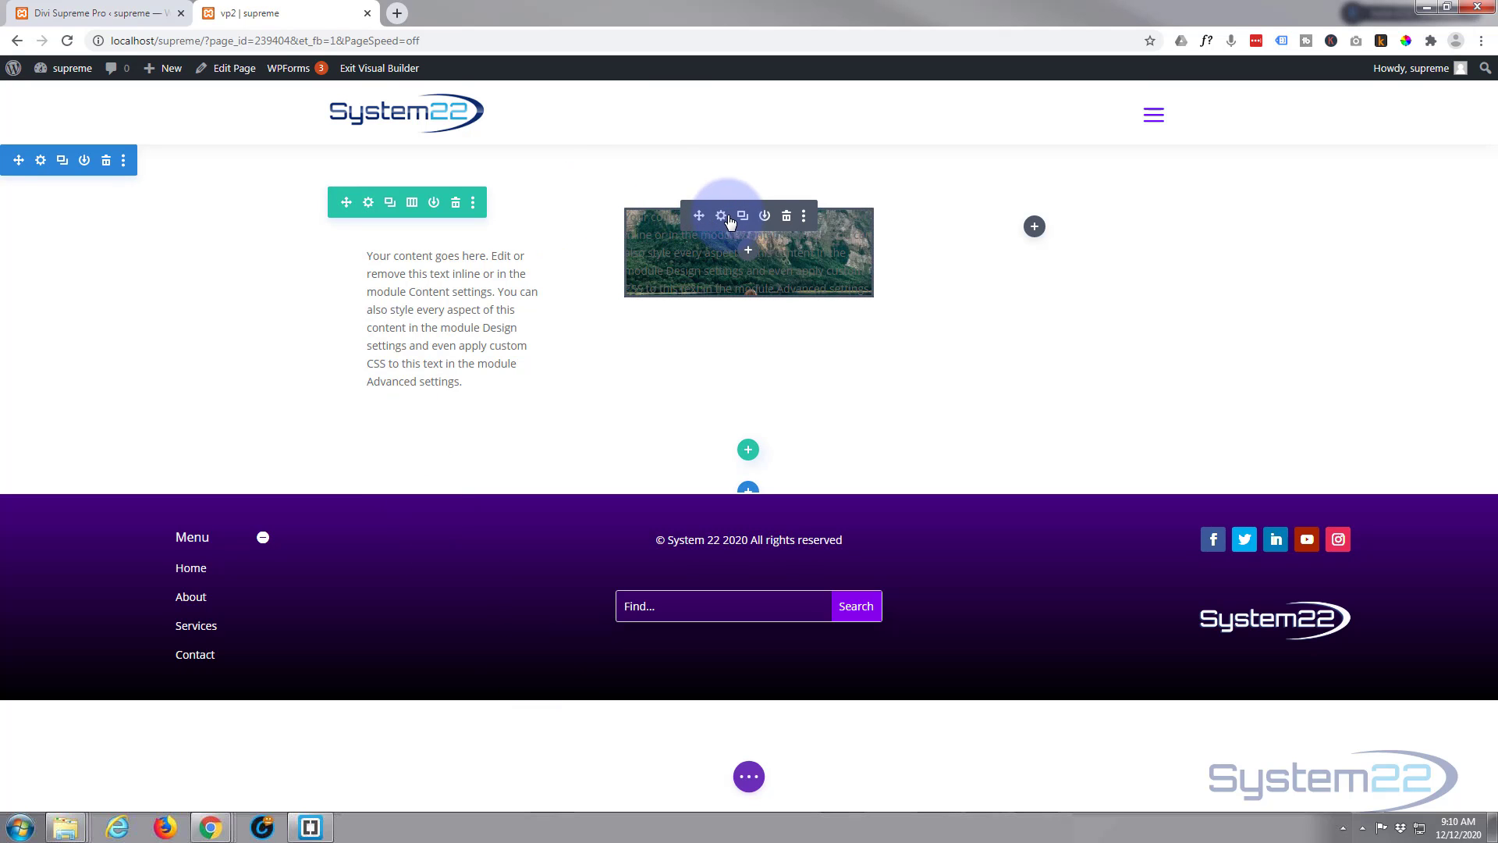
# Step: Set the middle column's Text module padding to 50px on the top, bottom, left and right, and save it
pyautogui.click(721, 216)
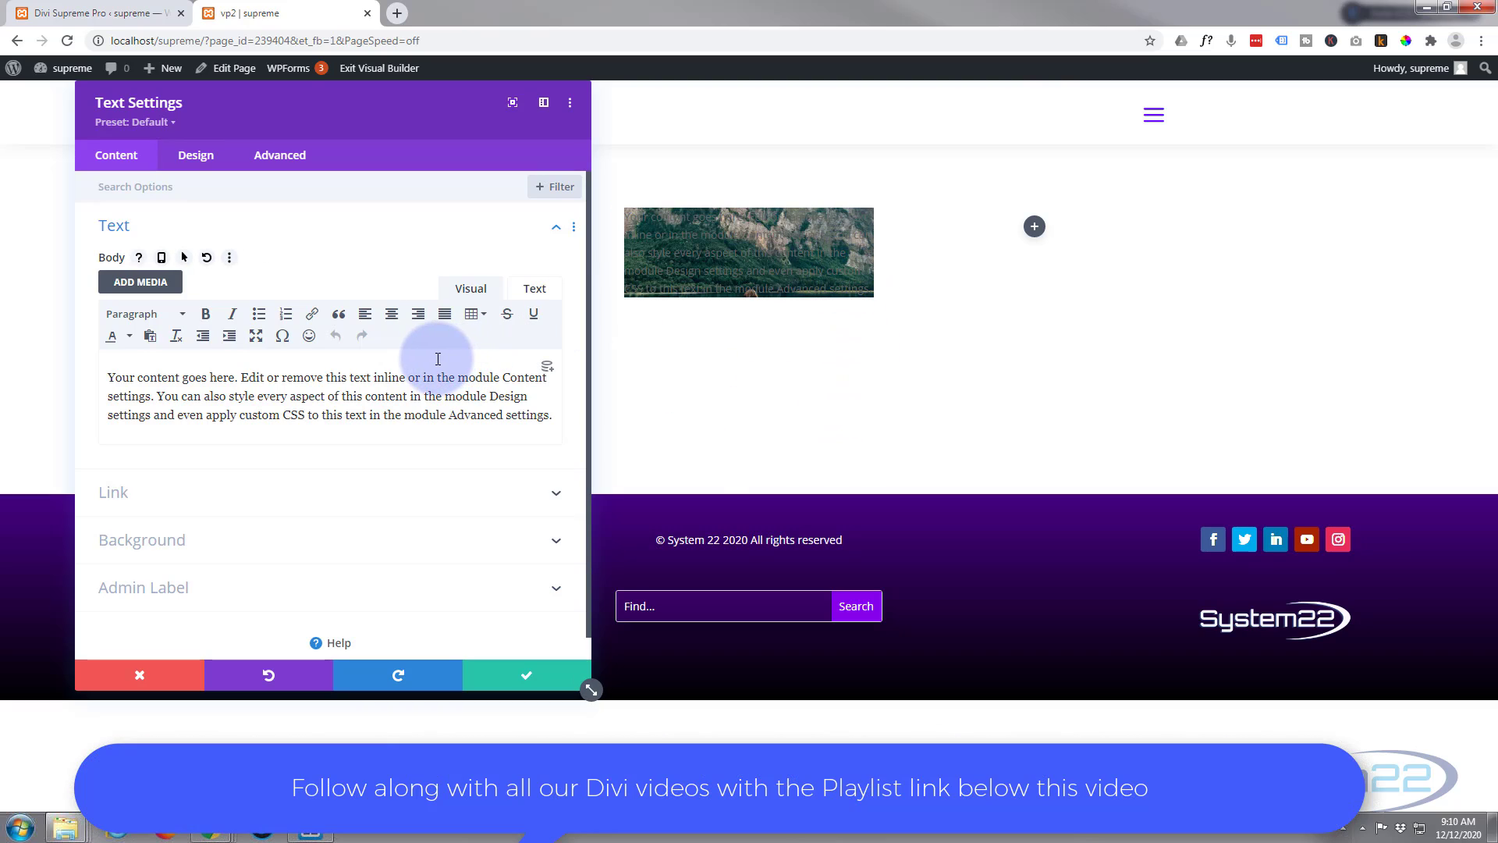
pyautogui.click(195, 159)
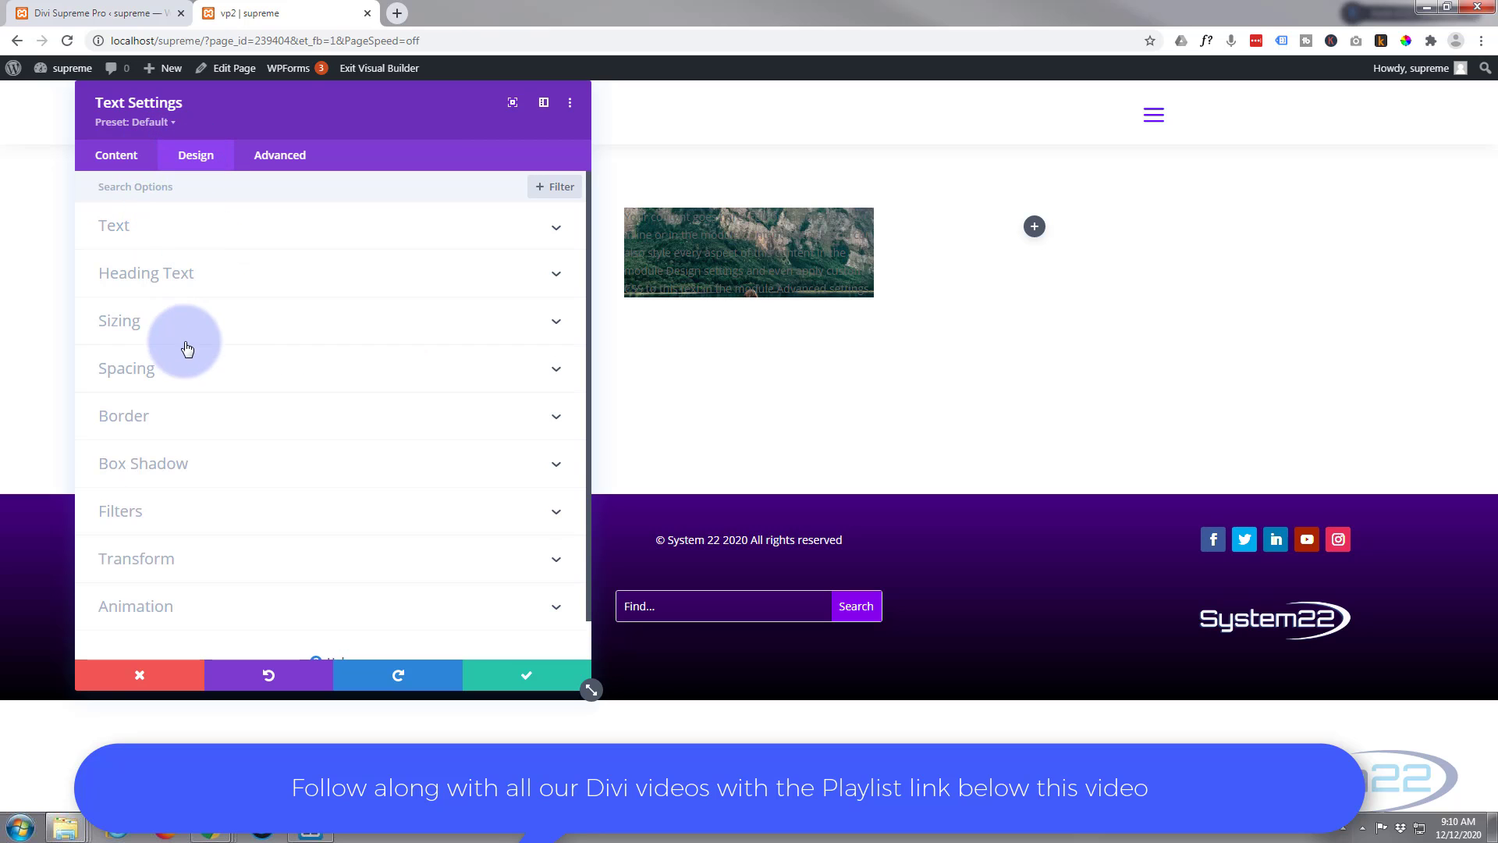
pyautogui.click(222, 372)
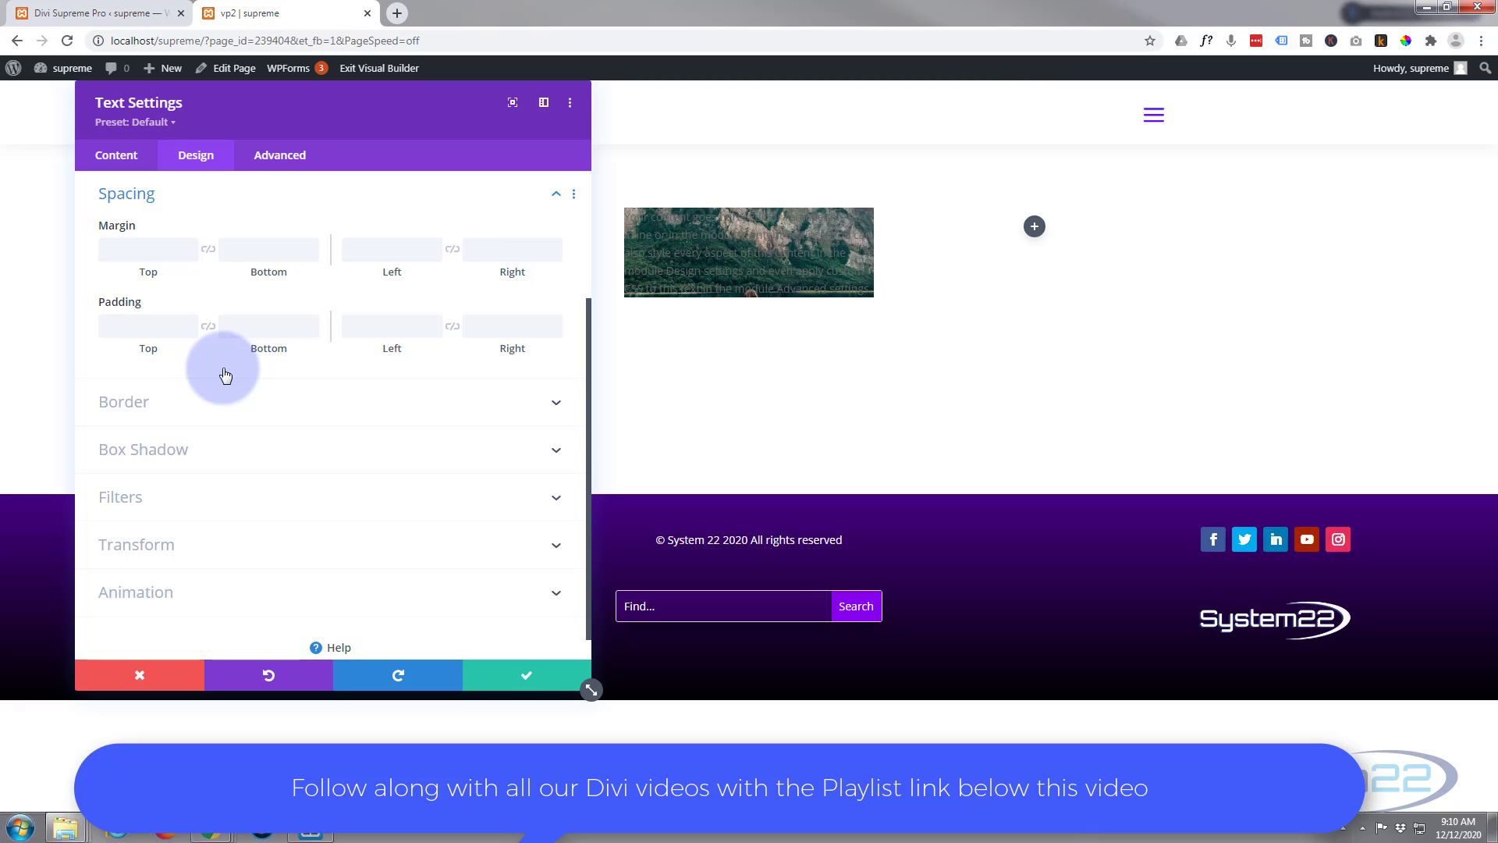
pyautogui.click(124, 325)
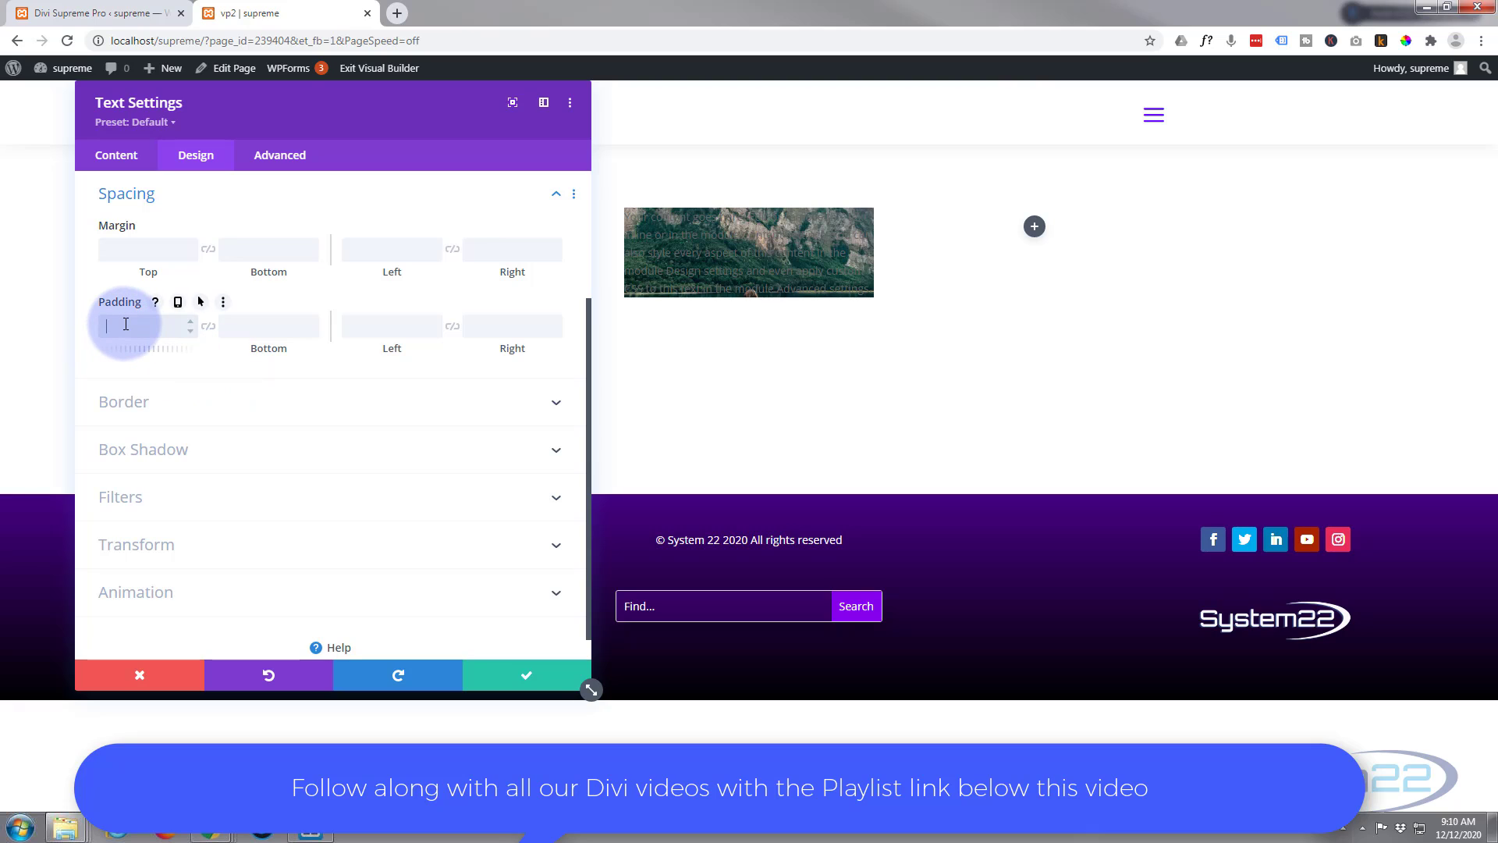
pyautogui.write('50')
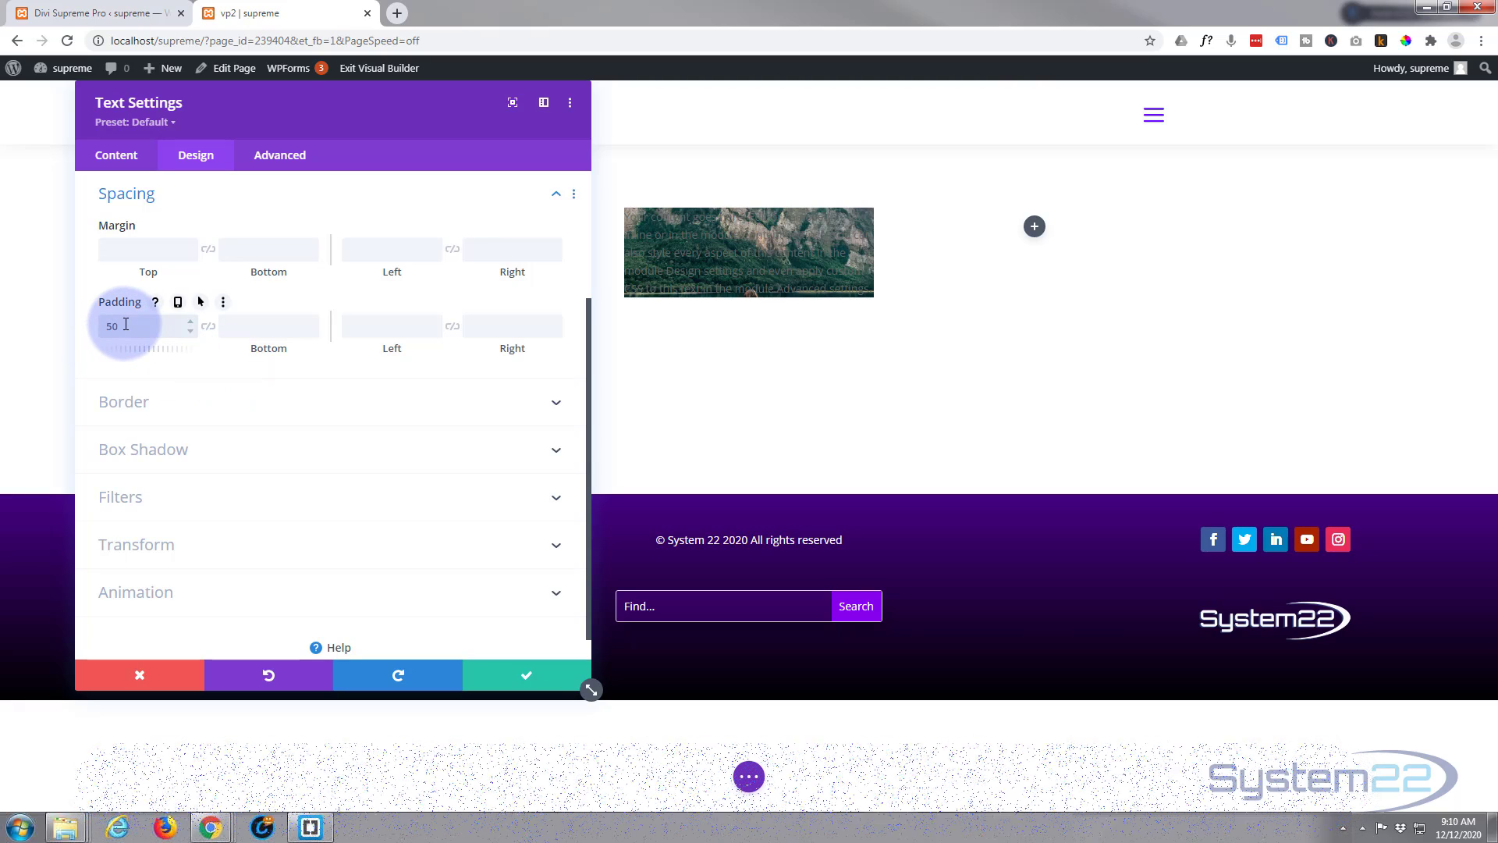
pyautogui.click(209, 327)
pyautogui.click(382, 332)
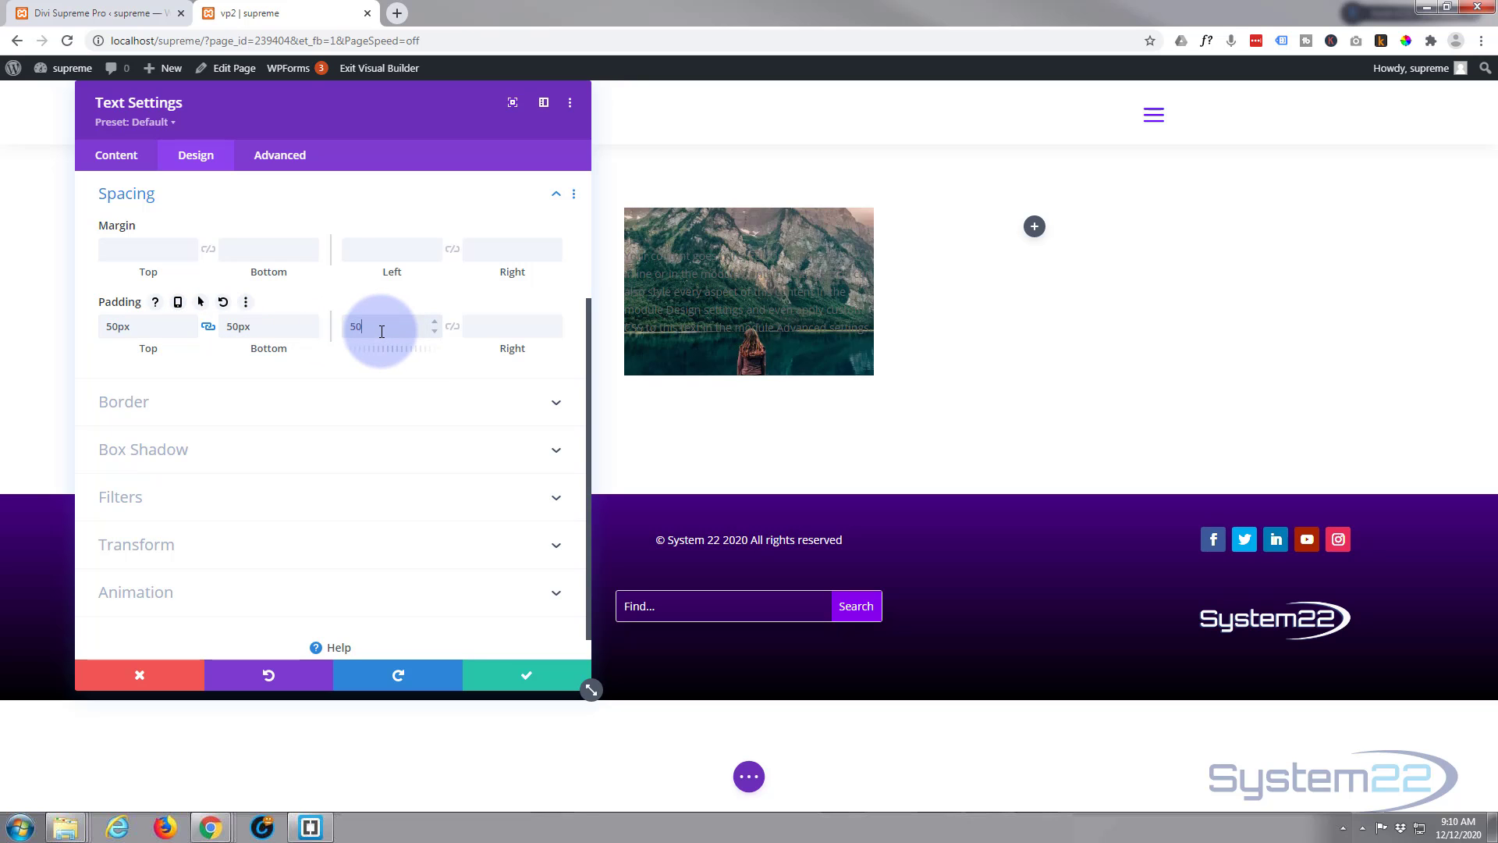
pyautogui.write('50')
pyautogui.click(452, 327)
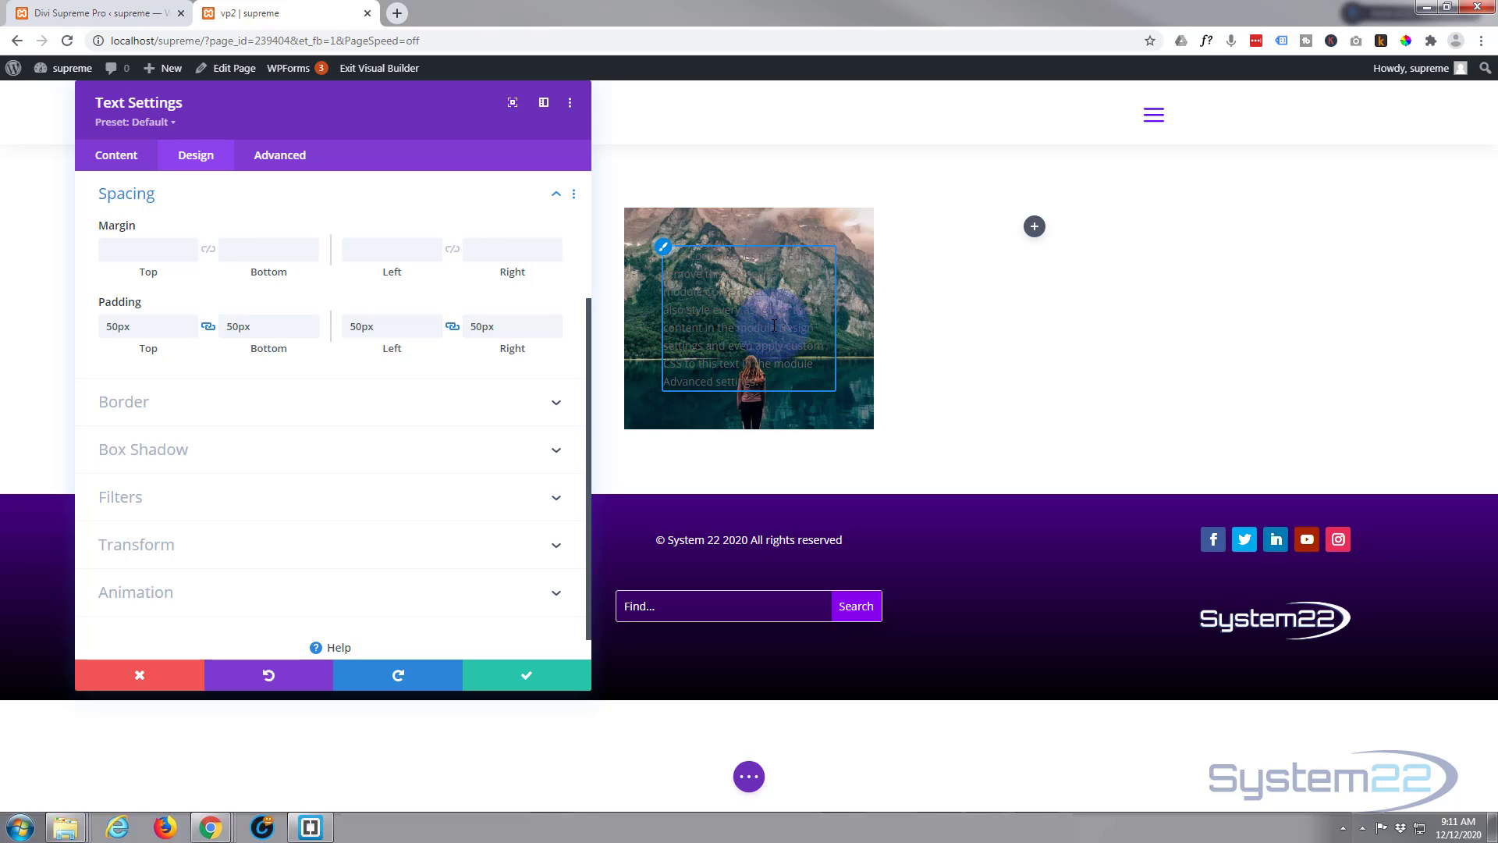
pyautogui.click(528, 680)
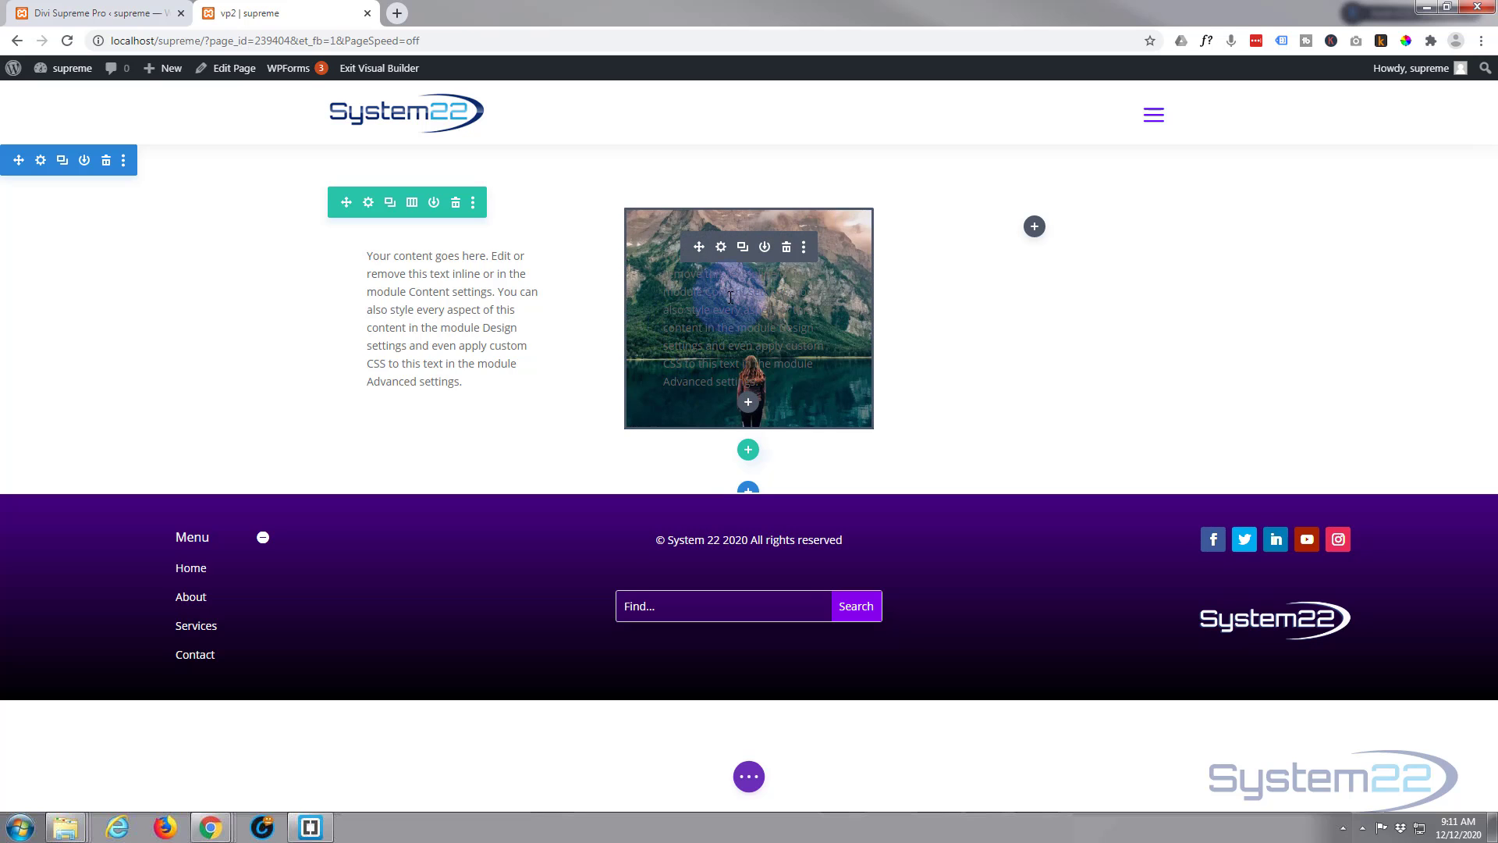
# Step: Insert a Video module into the empty third column of the row
pyautogui.click(1035, 228)
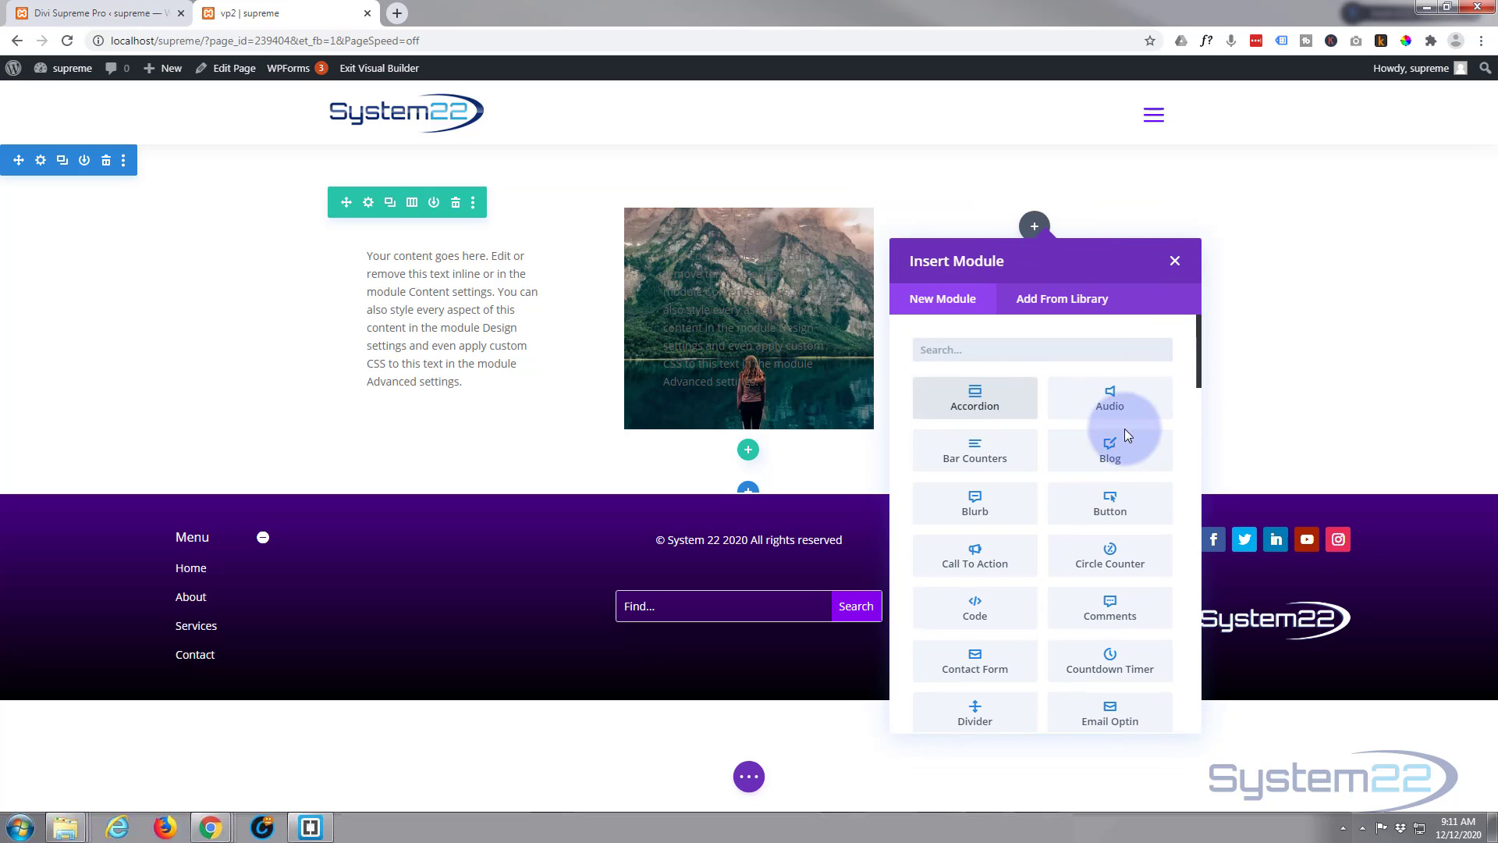
pyautogui.scroll(-4, 1030, 468)
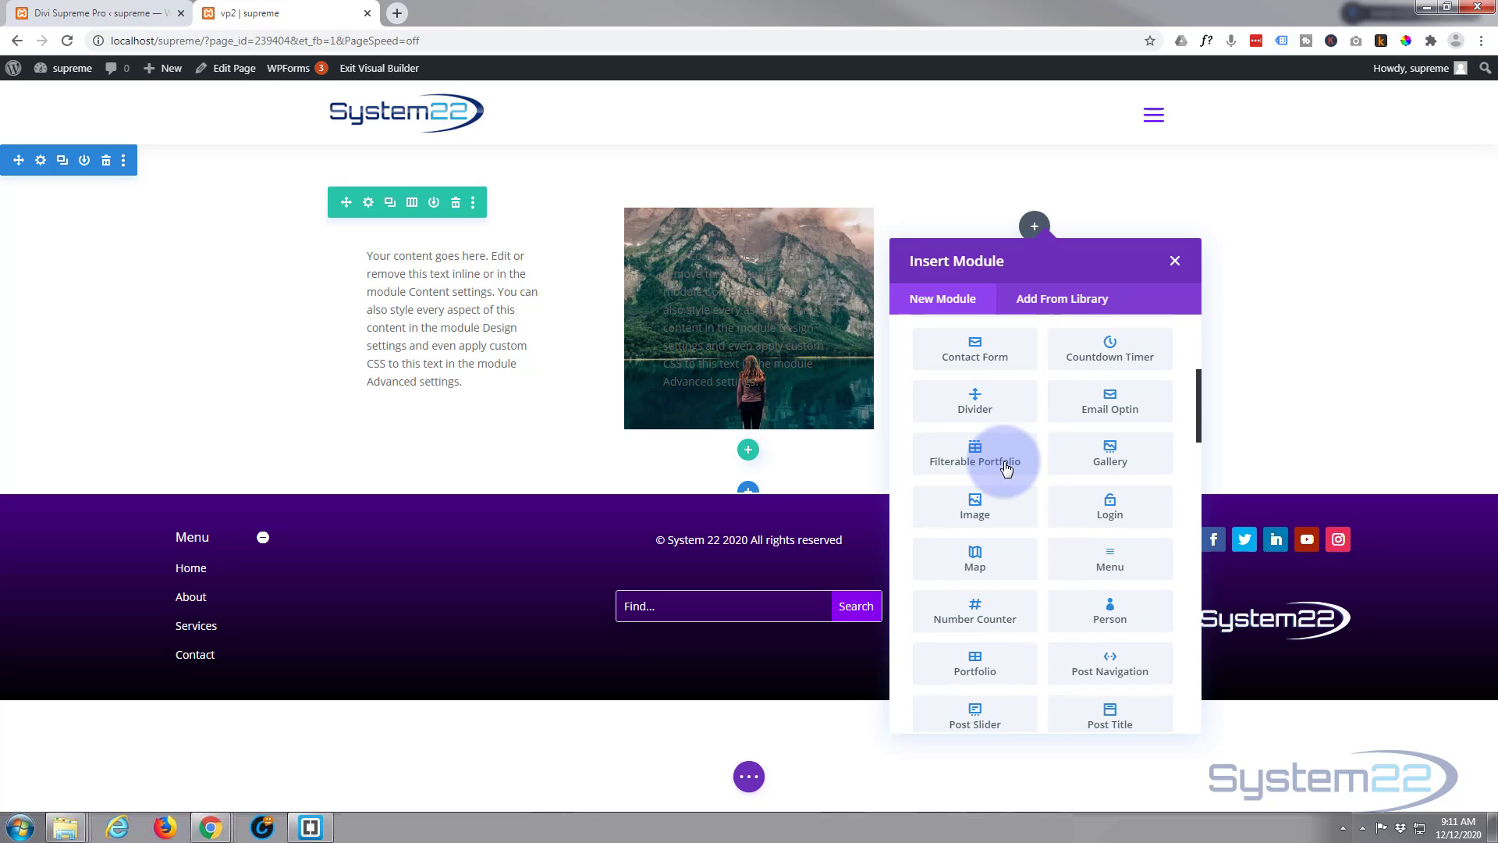
pyautogui.scroll(-7, 1004, 467)
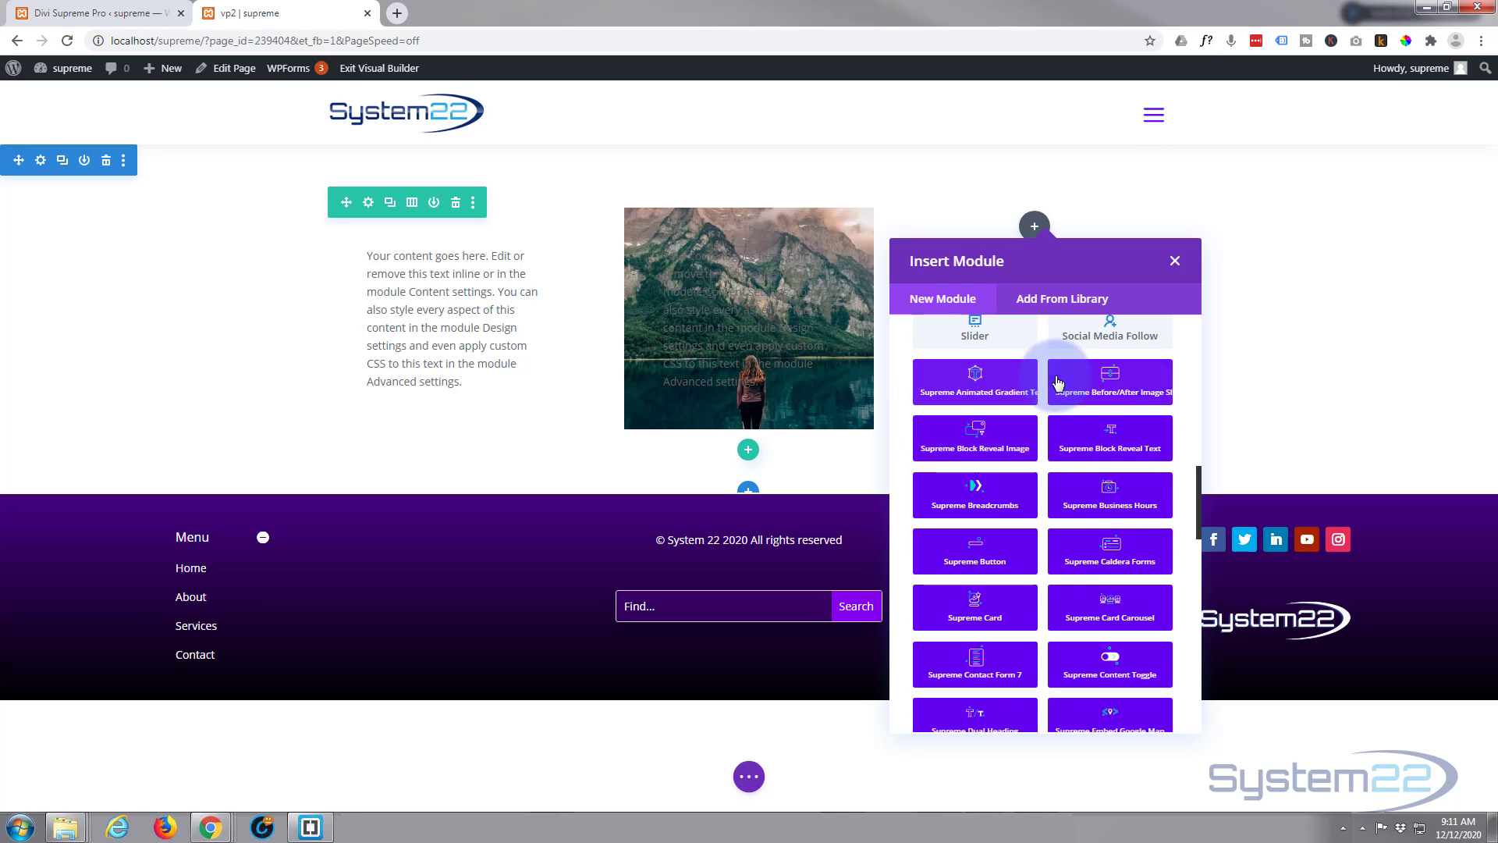
pyautogui.scroll(-4, 1059, 461)
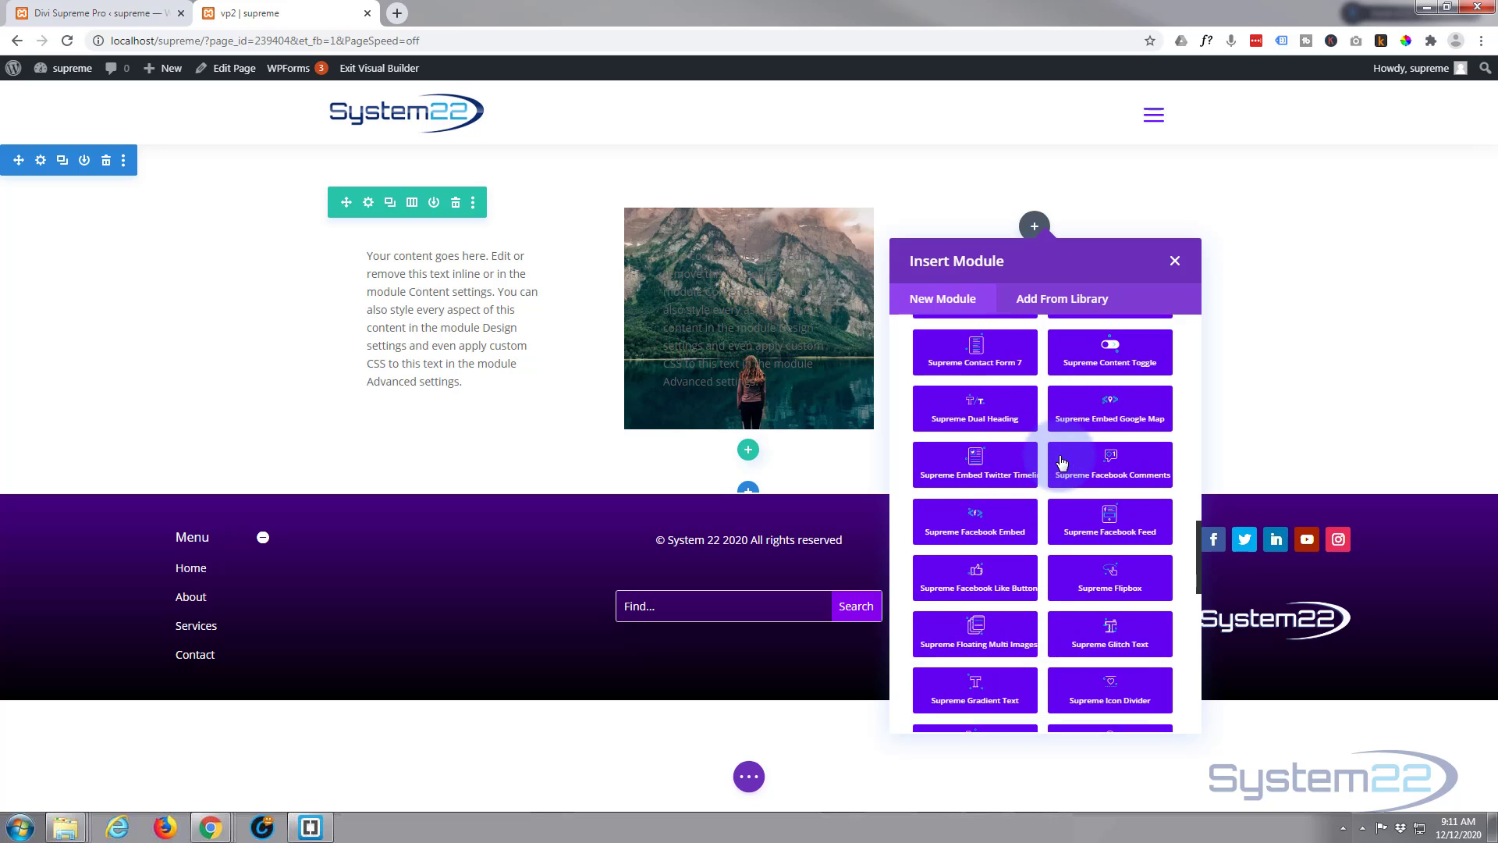
pyautogui.scroll(-7, 1061, 462)
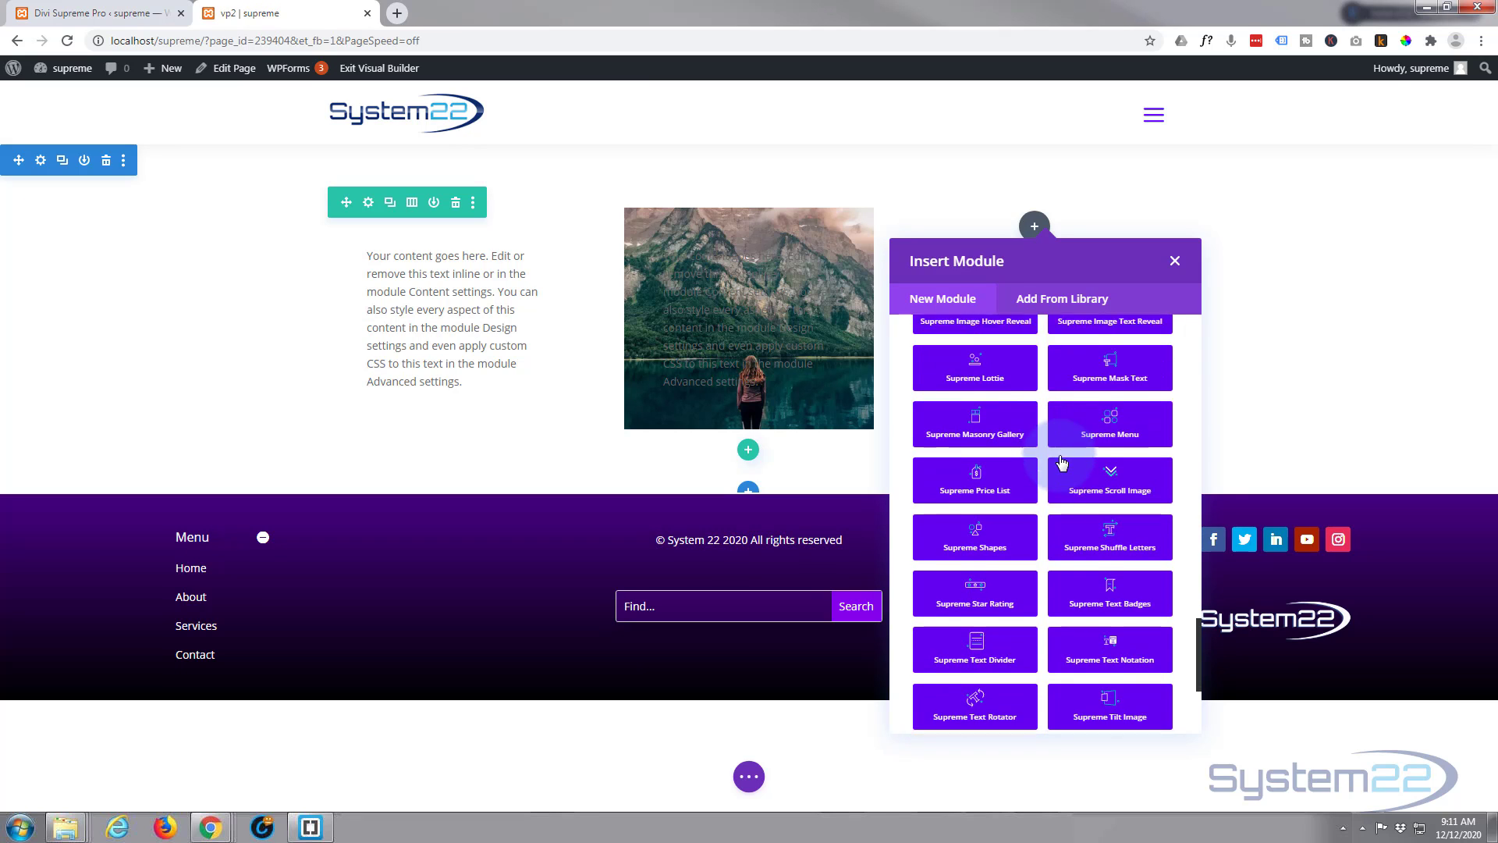
pyautogui.scroll(-3, 1062, 462)
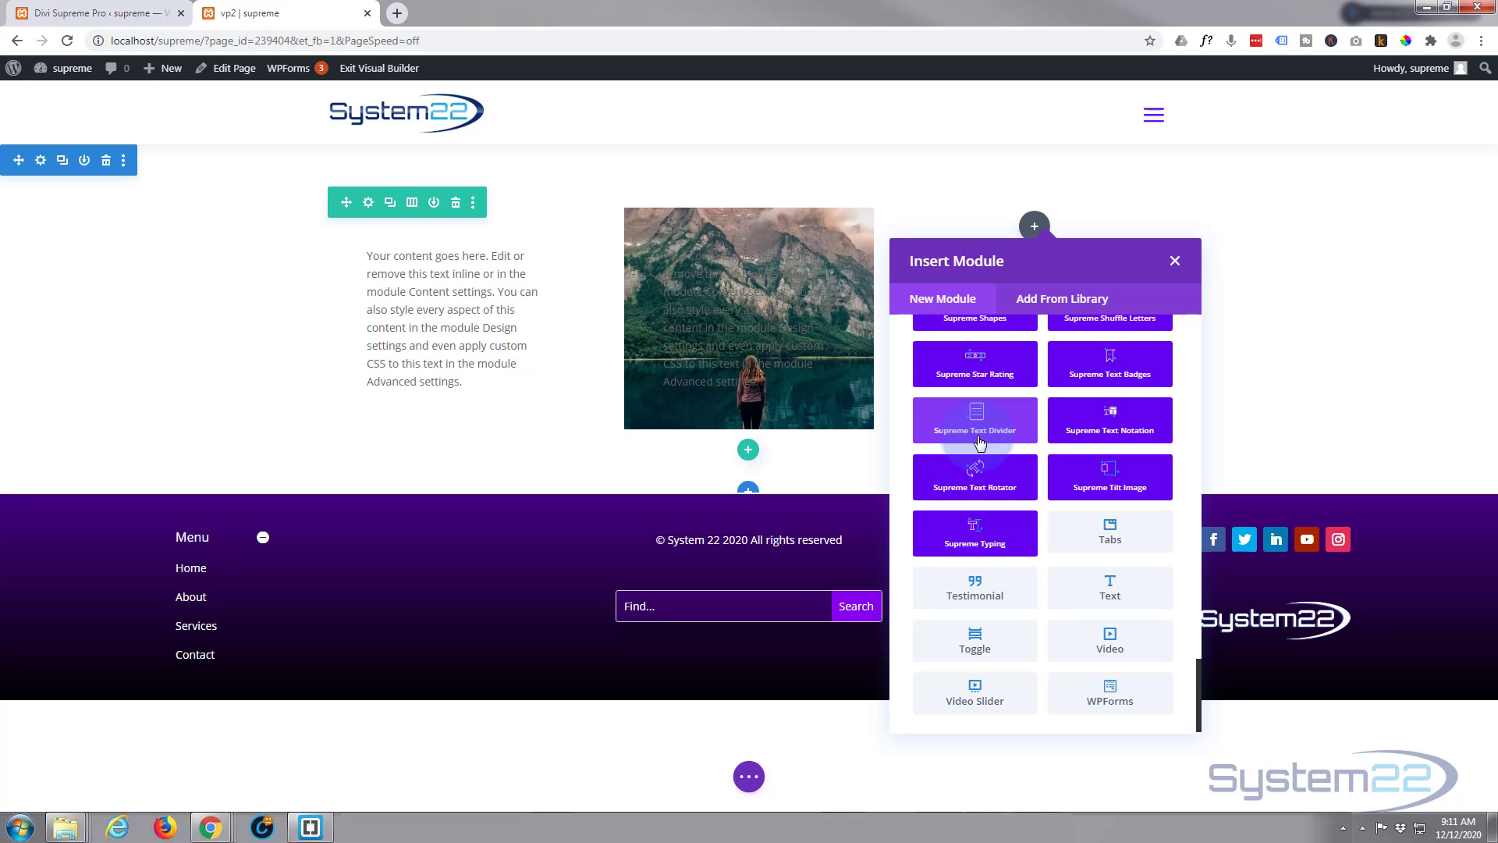
pyautogui.click(1107, 644)
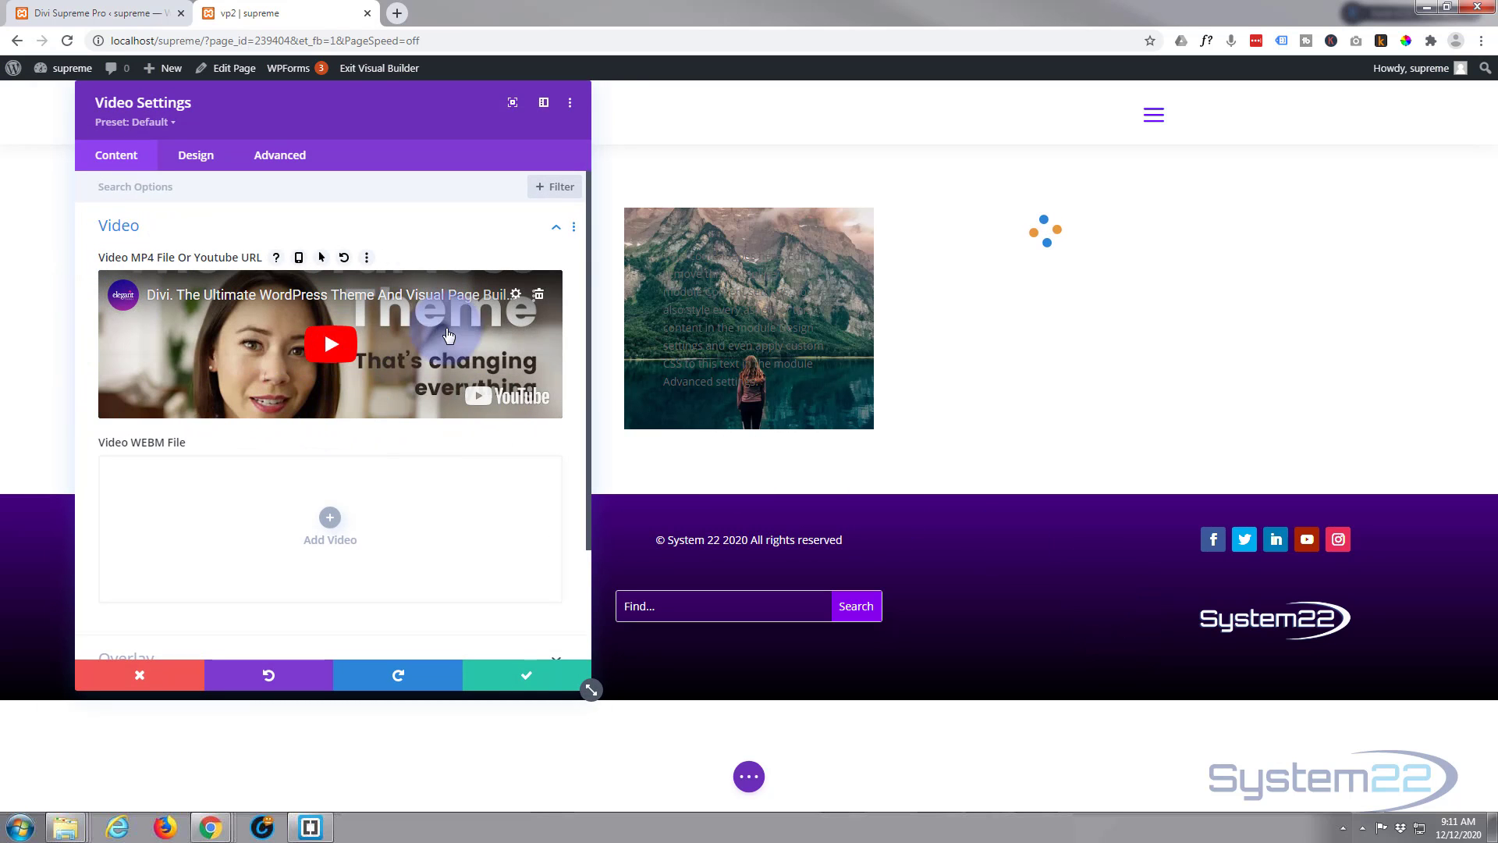
pyautogui.click(538, 293)
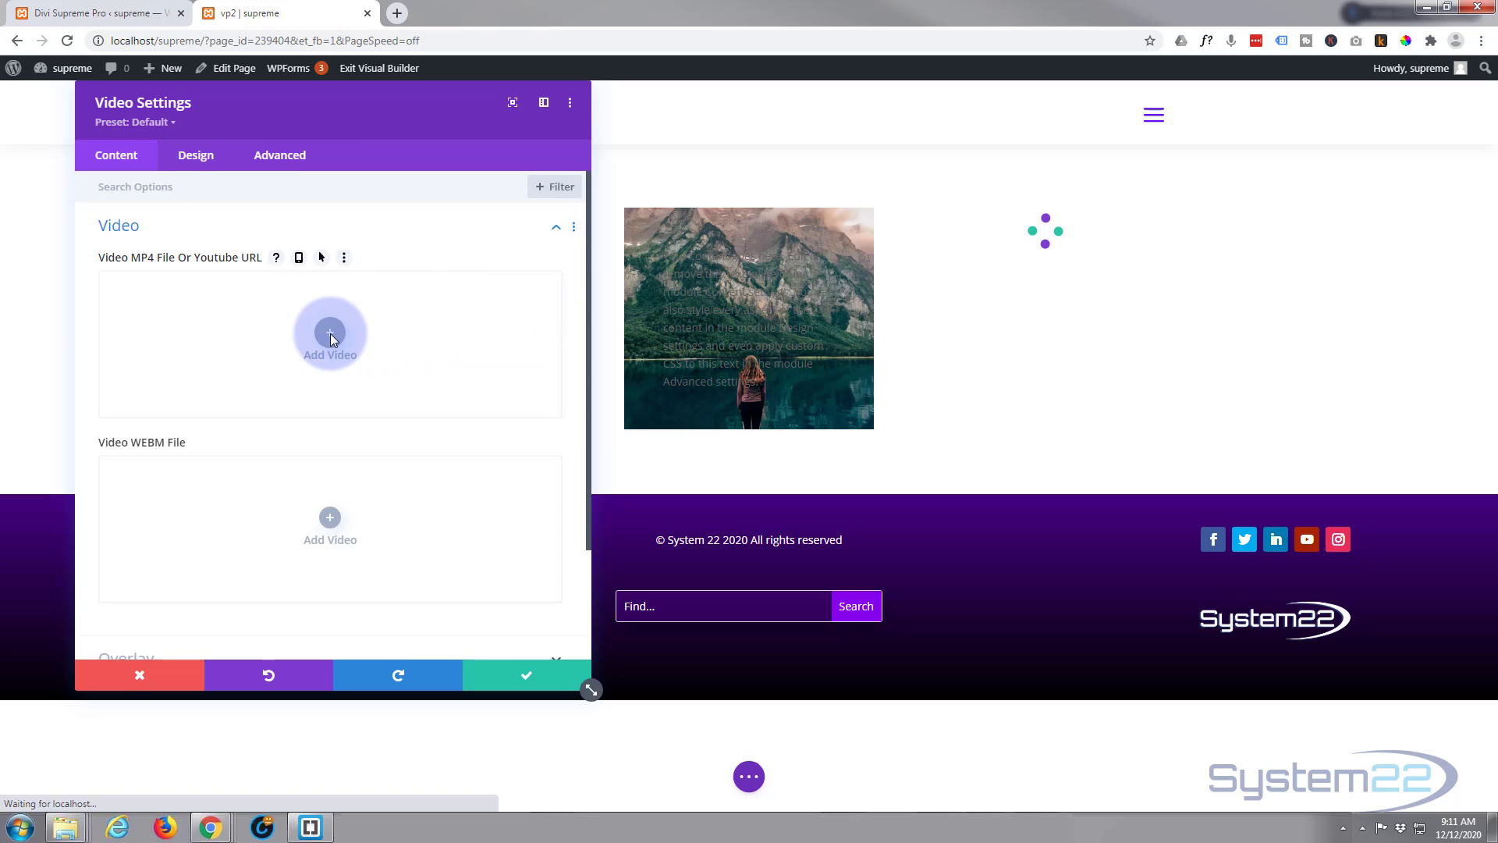
pyautogui.click(330, 334)
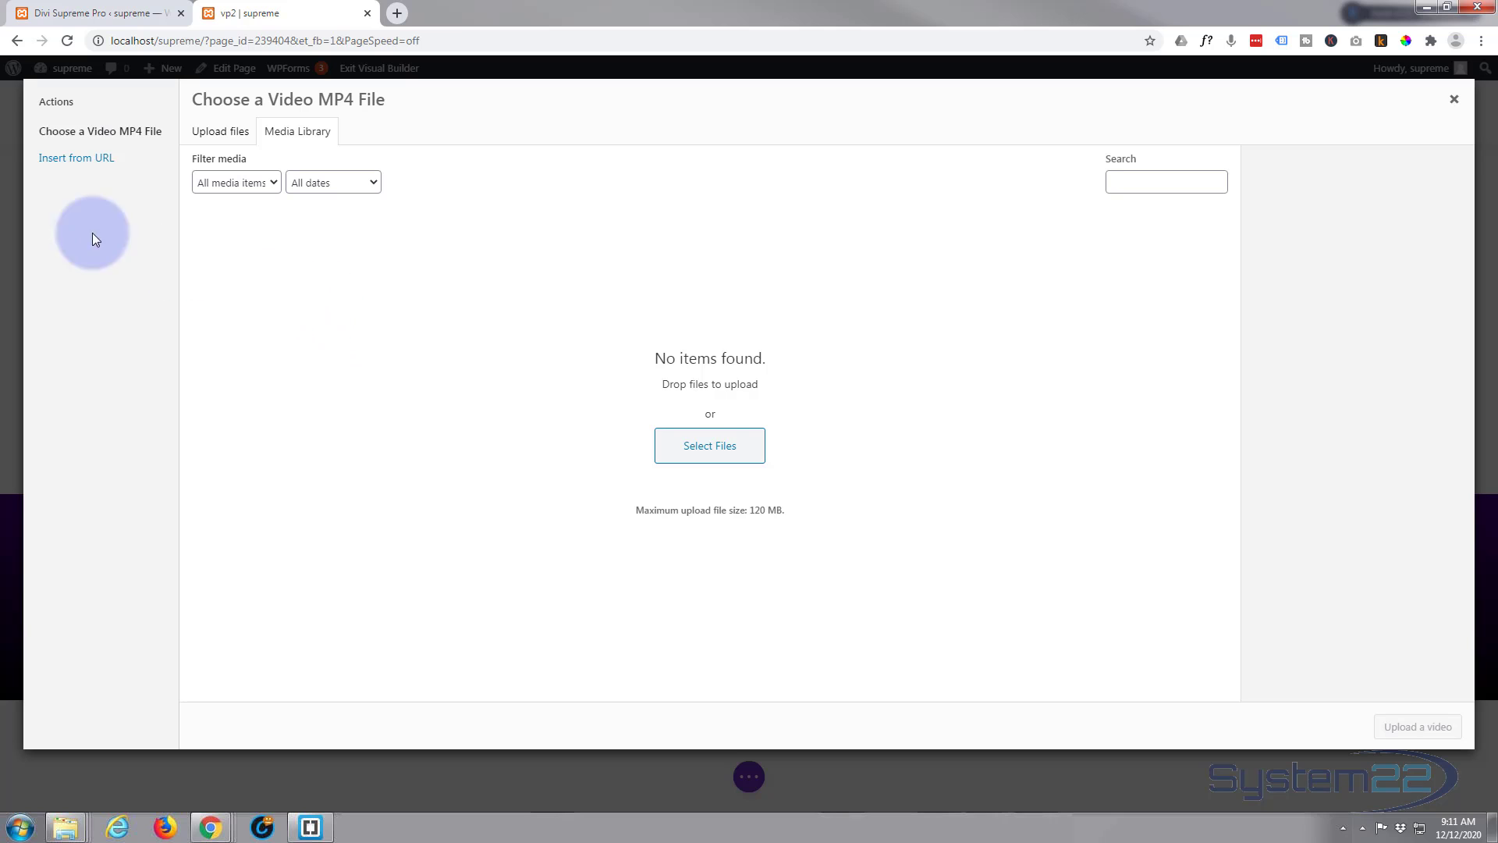
pyautogui.click(65, 164)
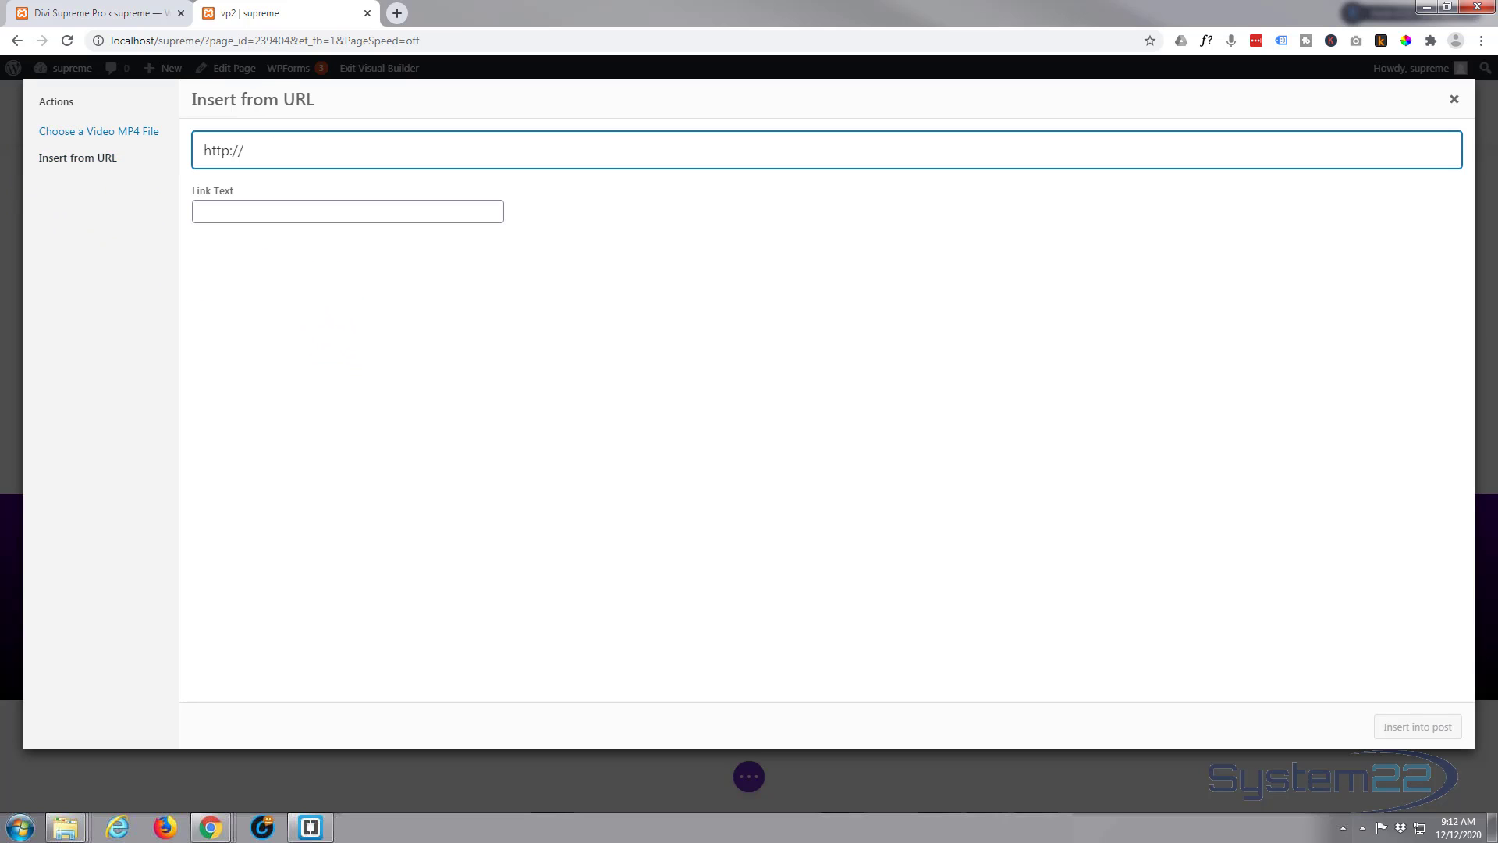
pyautogui.moveTo(254, 158); pyautogui.dragTo(174, 148)
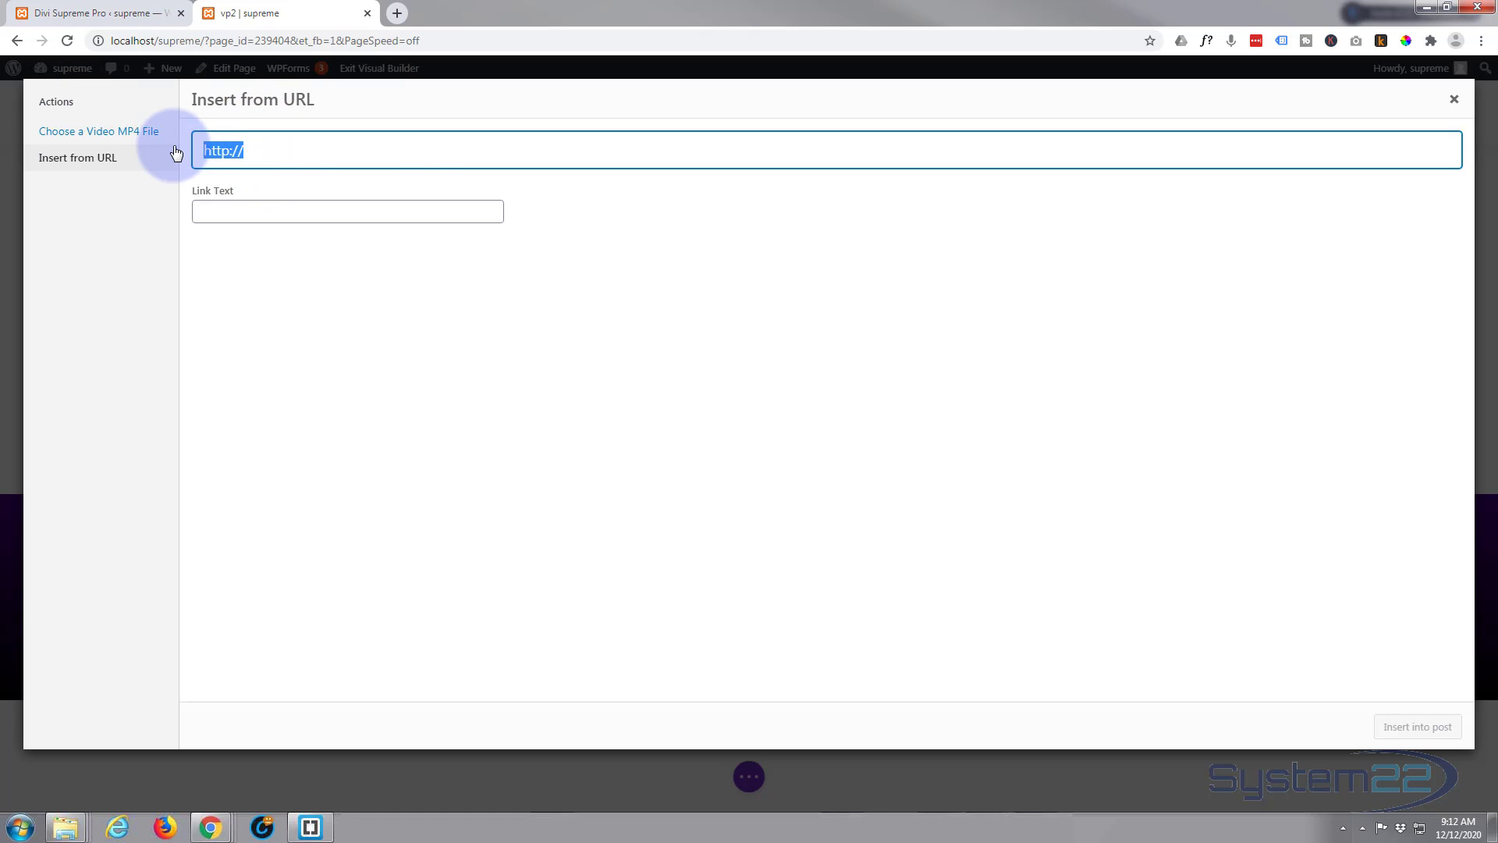
pyautogui.write('https://youtu.be/YcVhNHdBfZk')
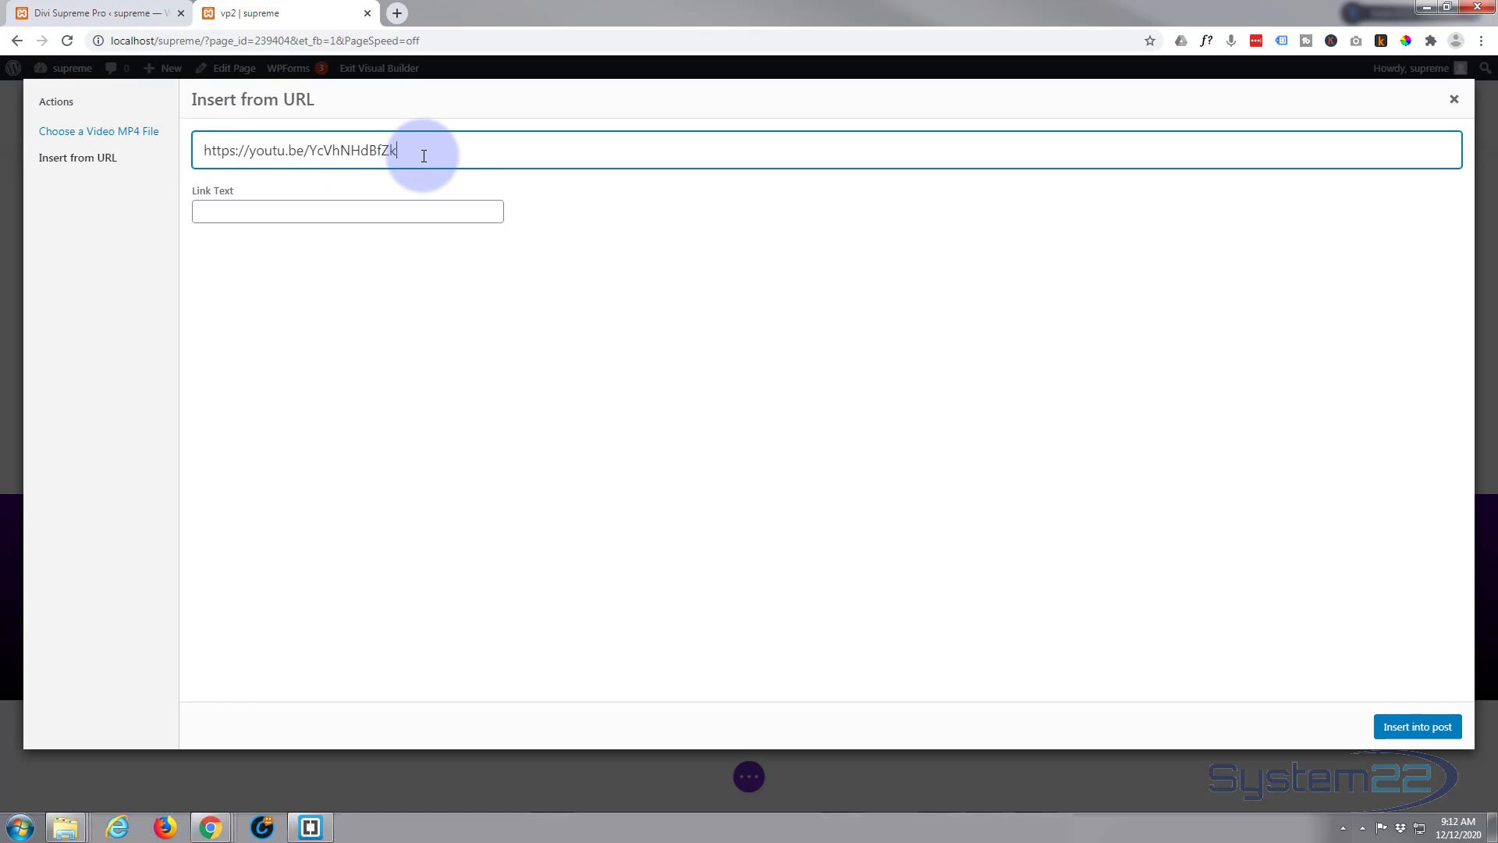
pyautogui.click(1410, 726)
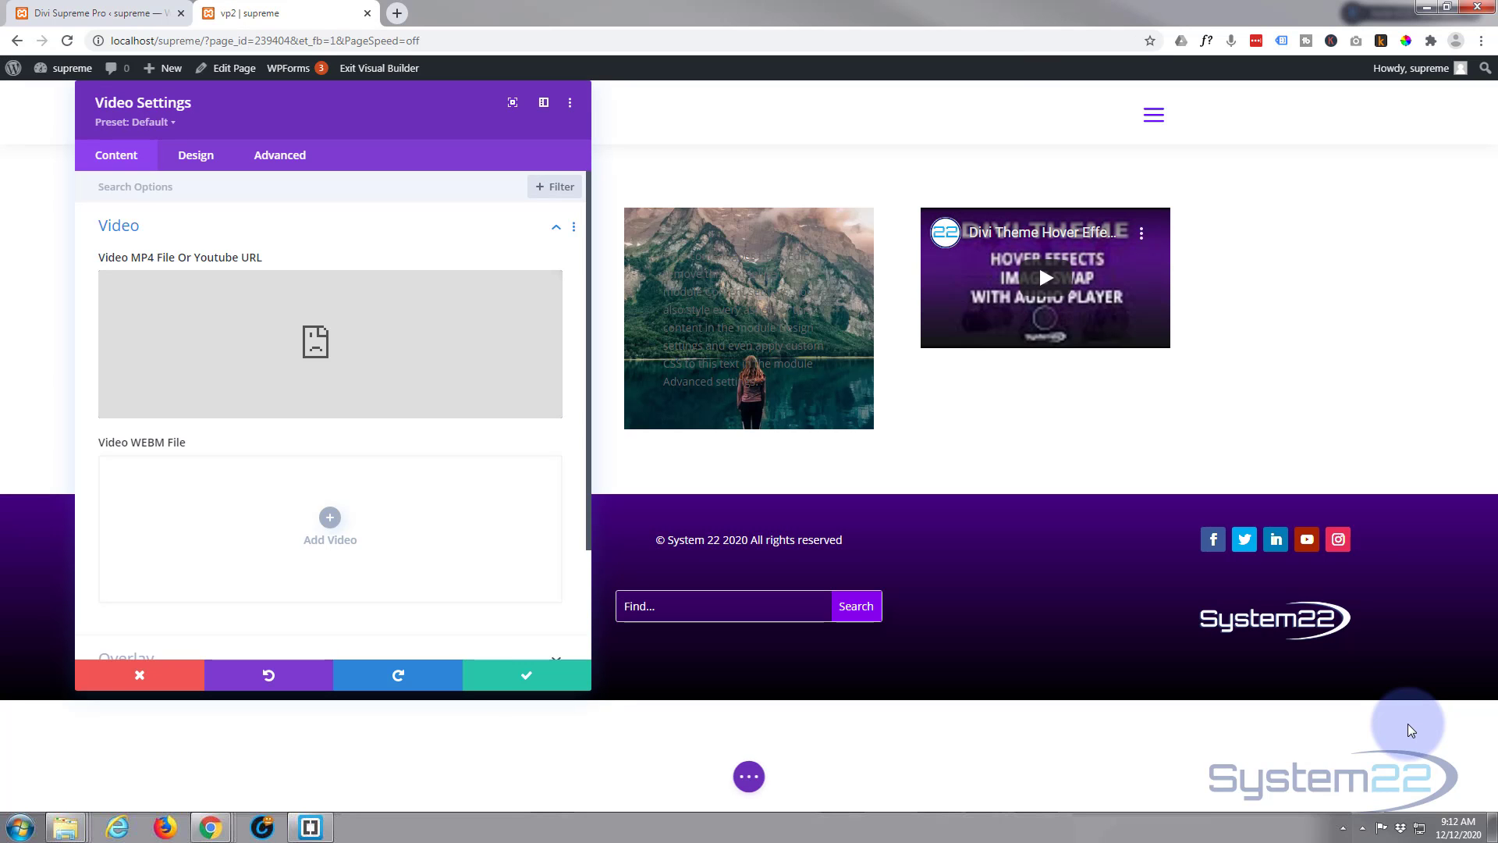
pyautogui.click(513, 673)
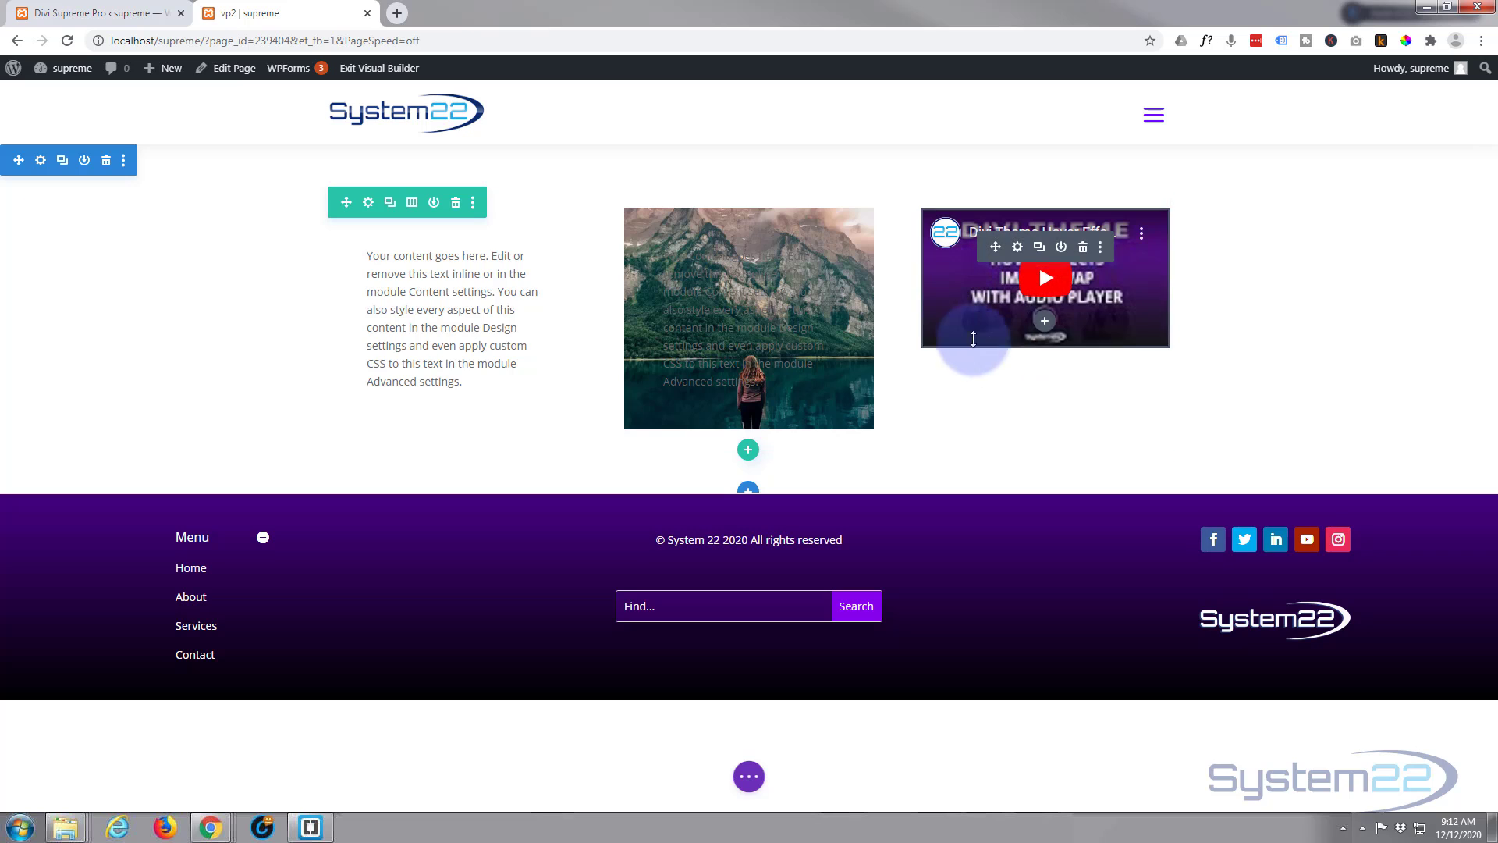
# Step: Save the third column's Video module to the Divi Library as YT Video and delete the module from the page
pyautogui.click(1061, 247)
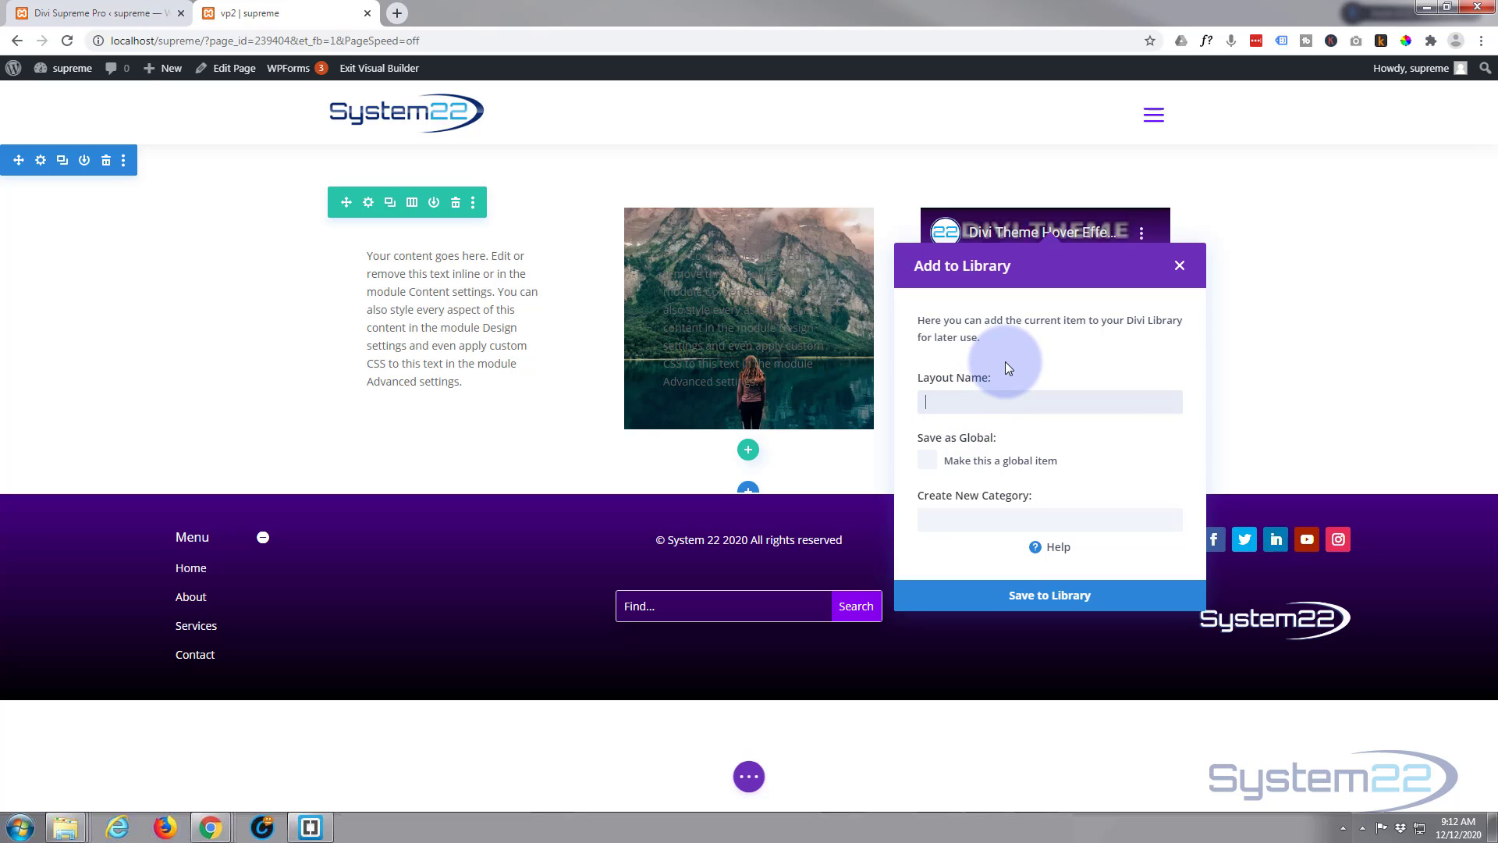
pyautogui.write('YT Video')
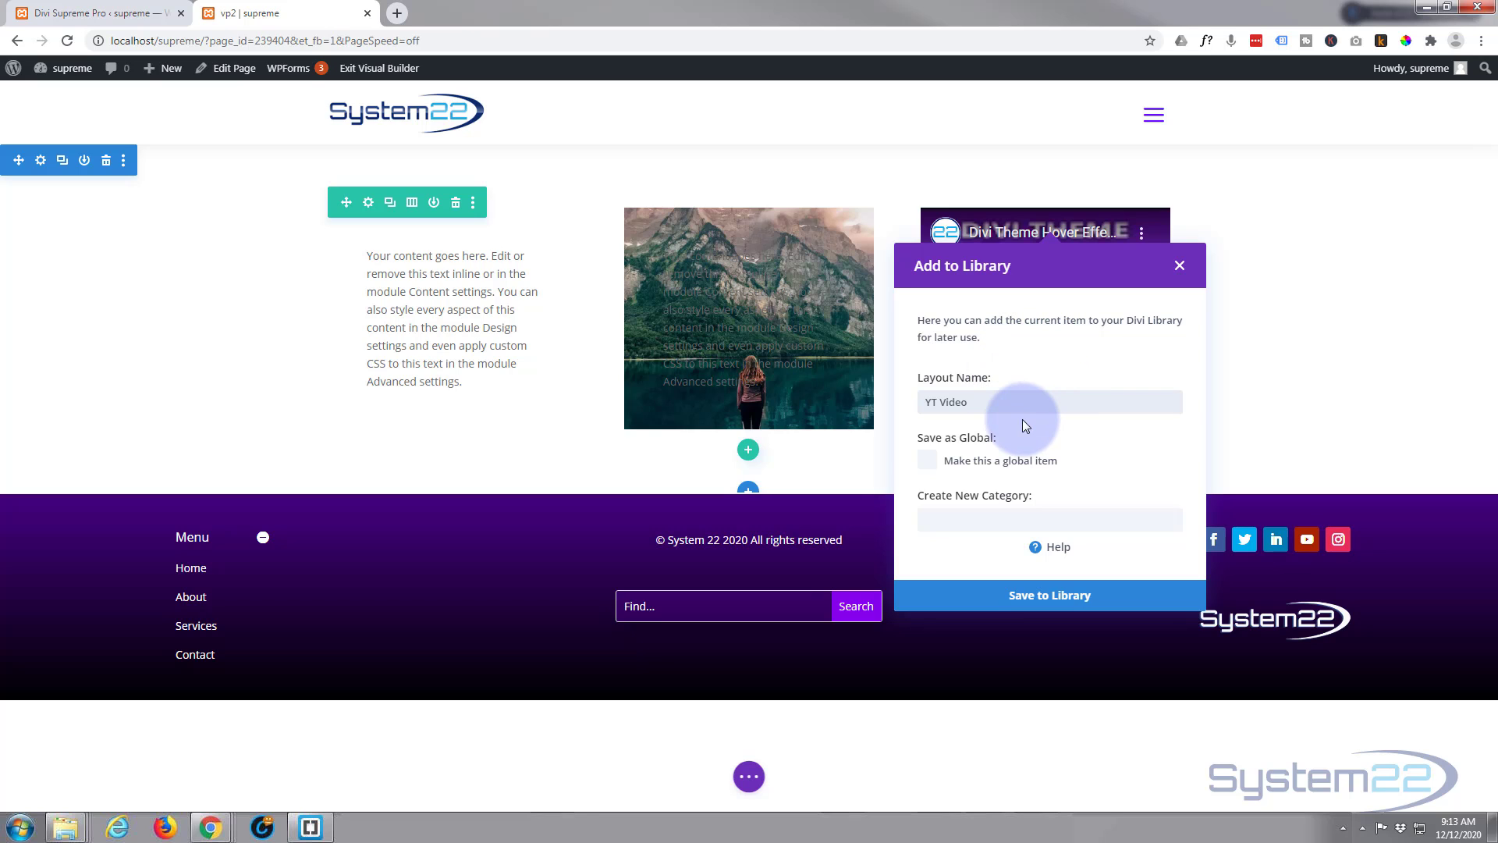
pyautogui.click(1046, 596)
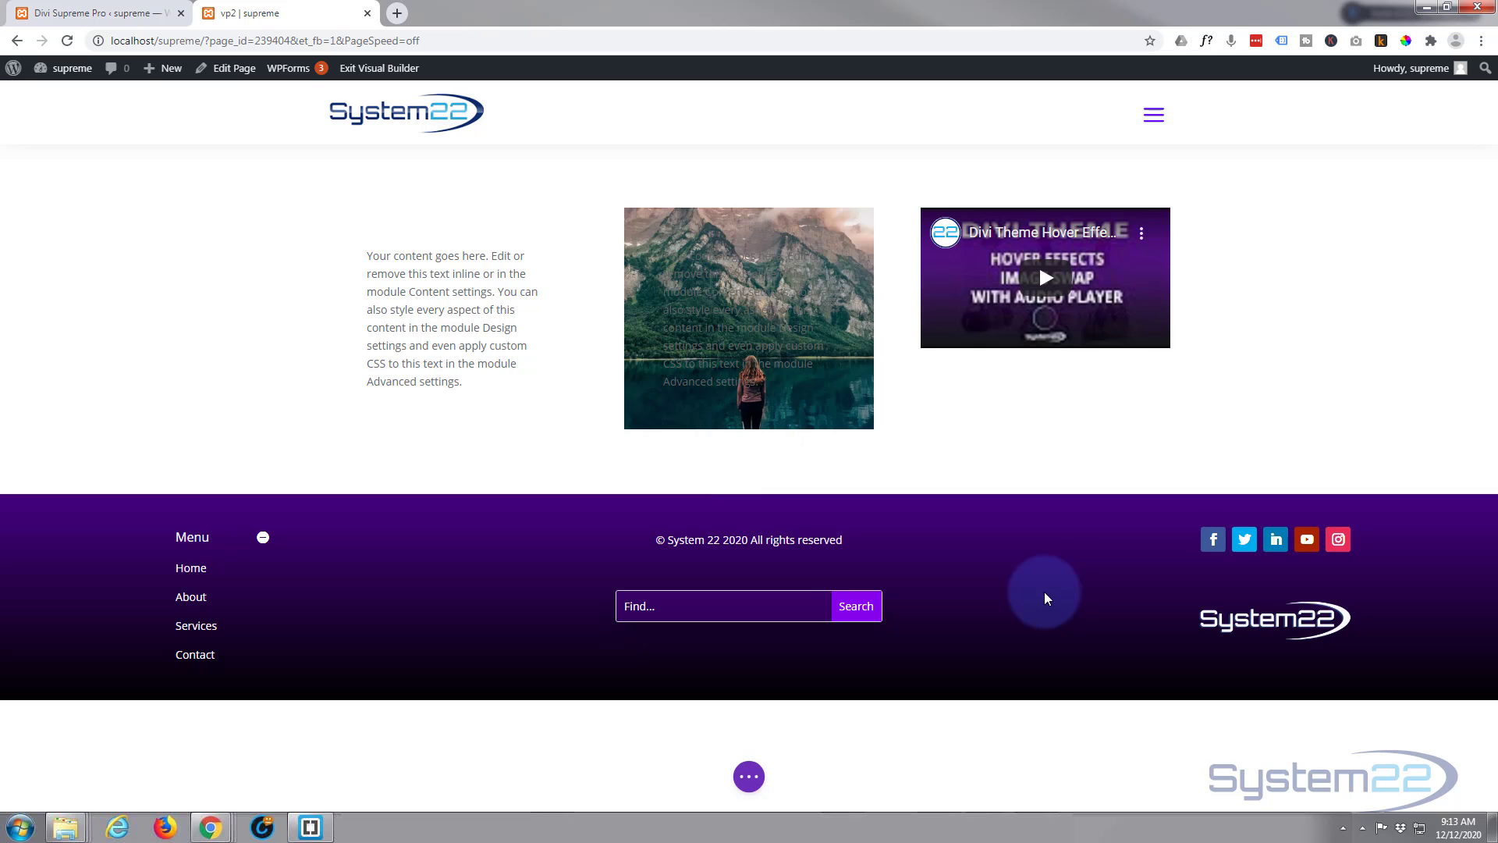
pyautogui.moveTo(1038, 264)
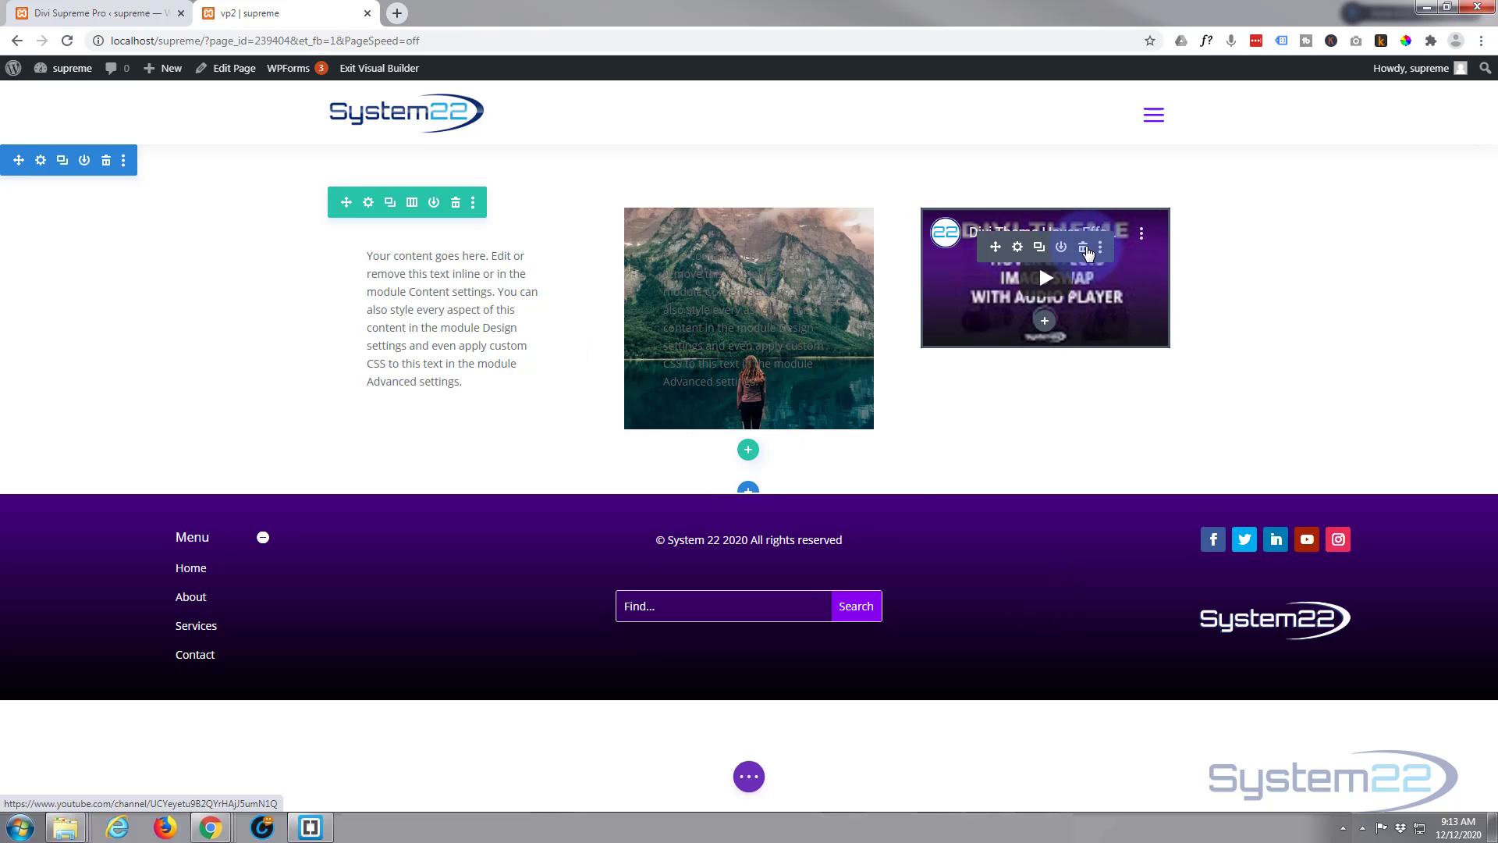
pyautogui.click(1086, 249)
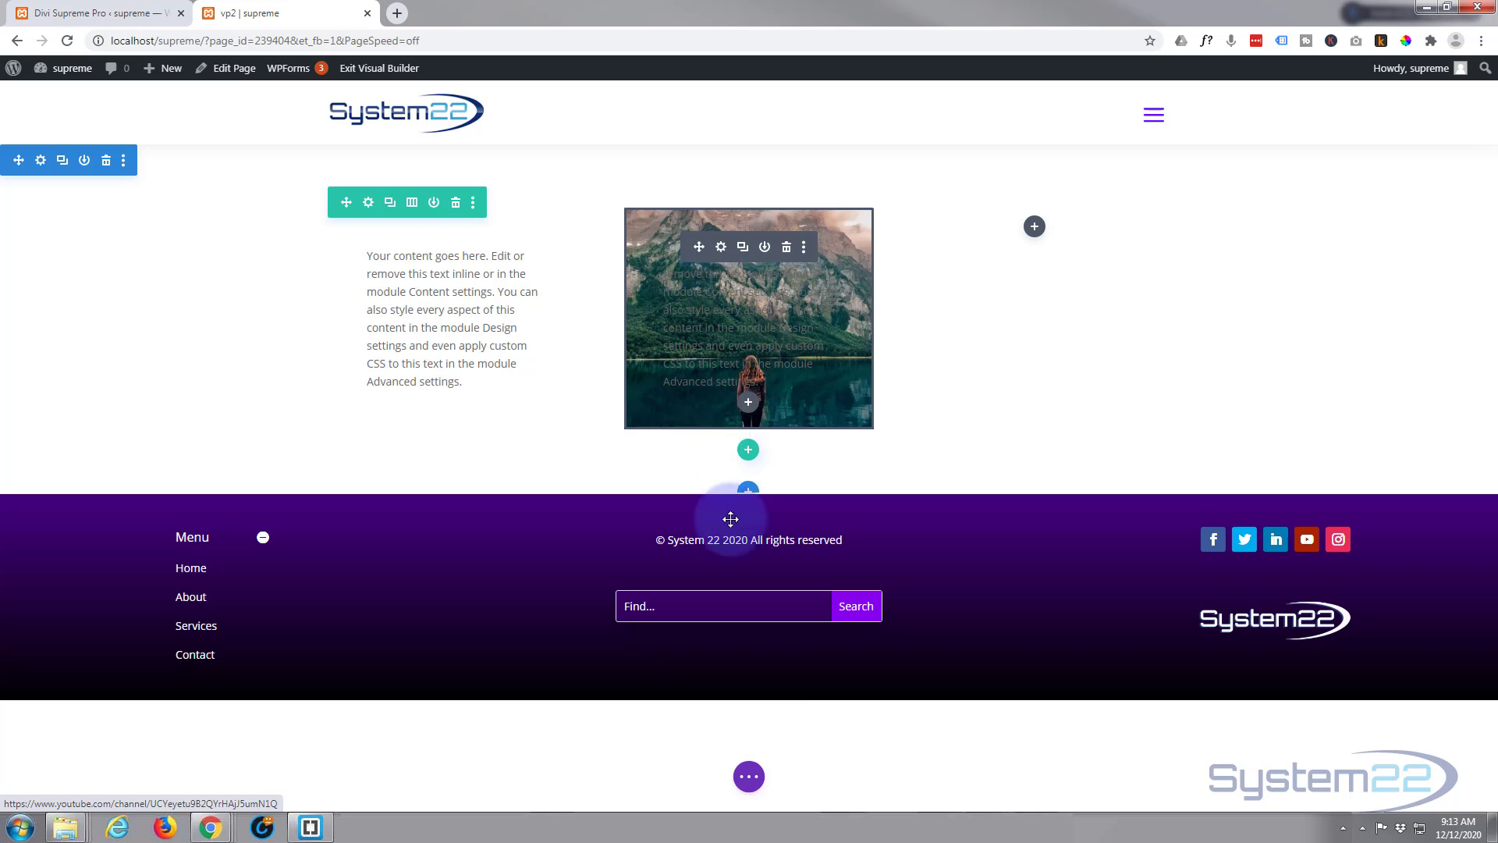
# Step: Save the page as a draft and reload the Visual Builder, reviewing the Divi Popup extension setting while it loads
pyautogui.click(749, 776)
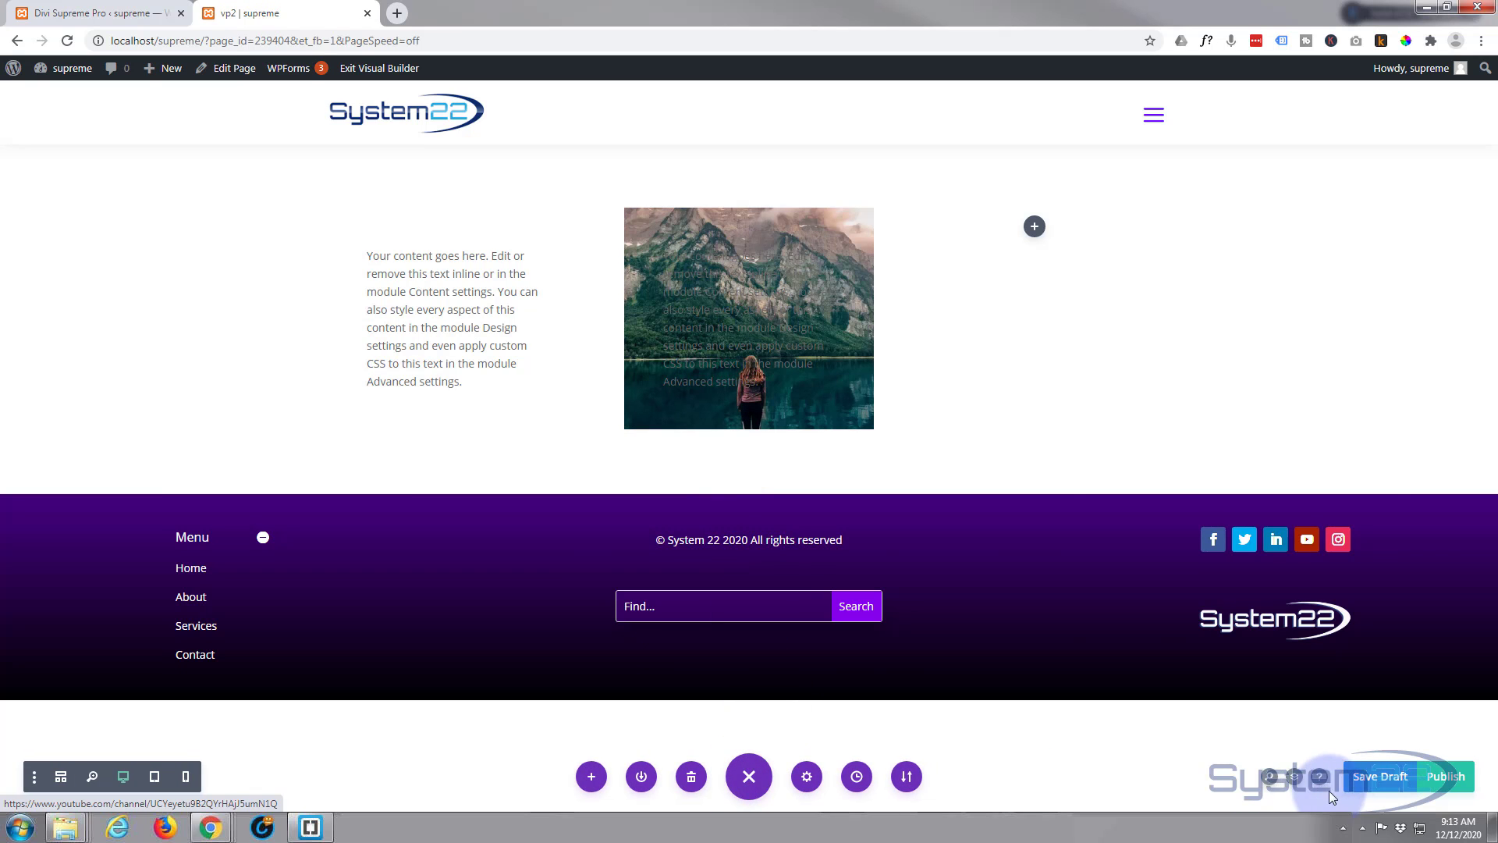
pyautogui.click(1378, 777)
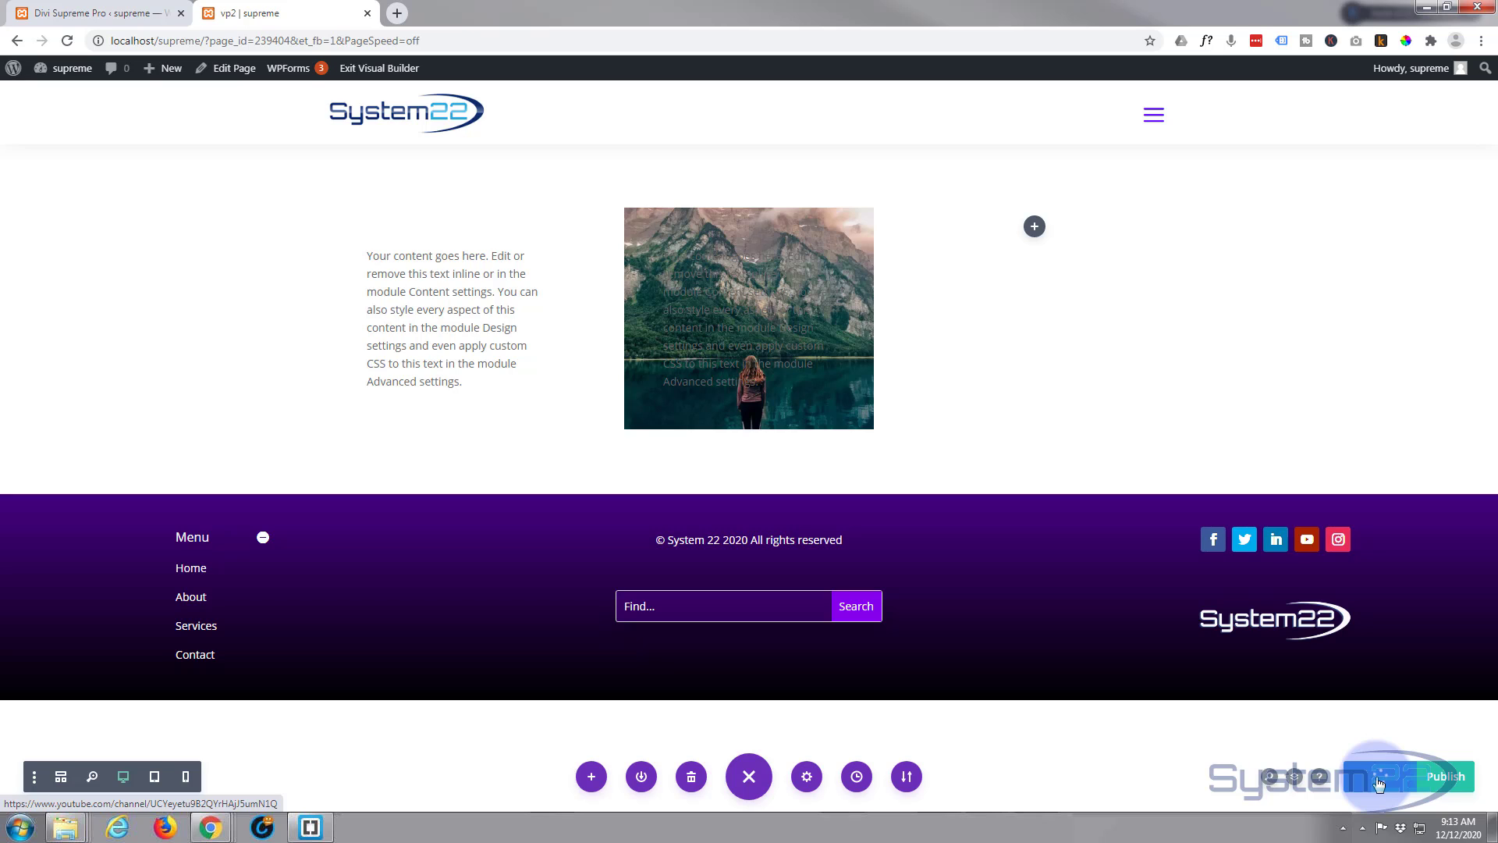
pyautogui.click(69, 41)
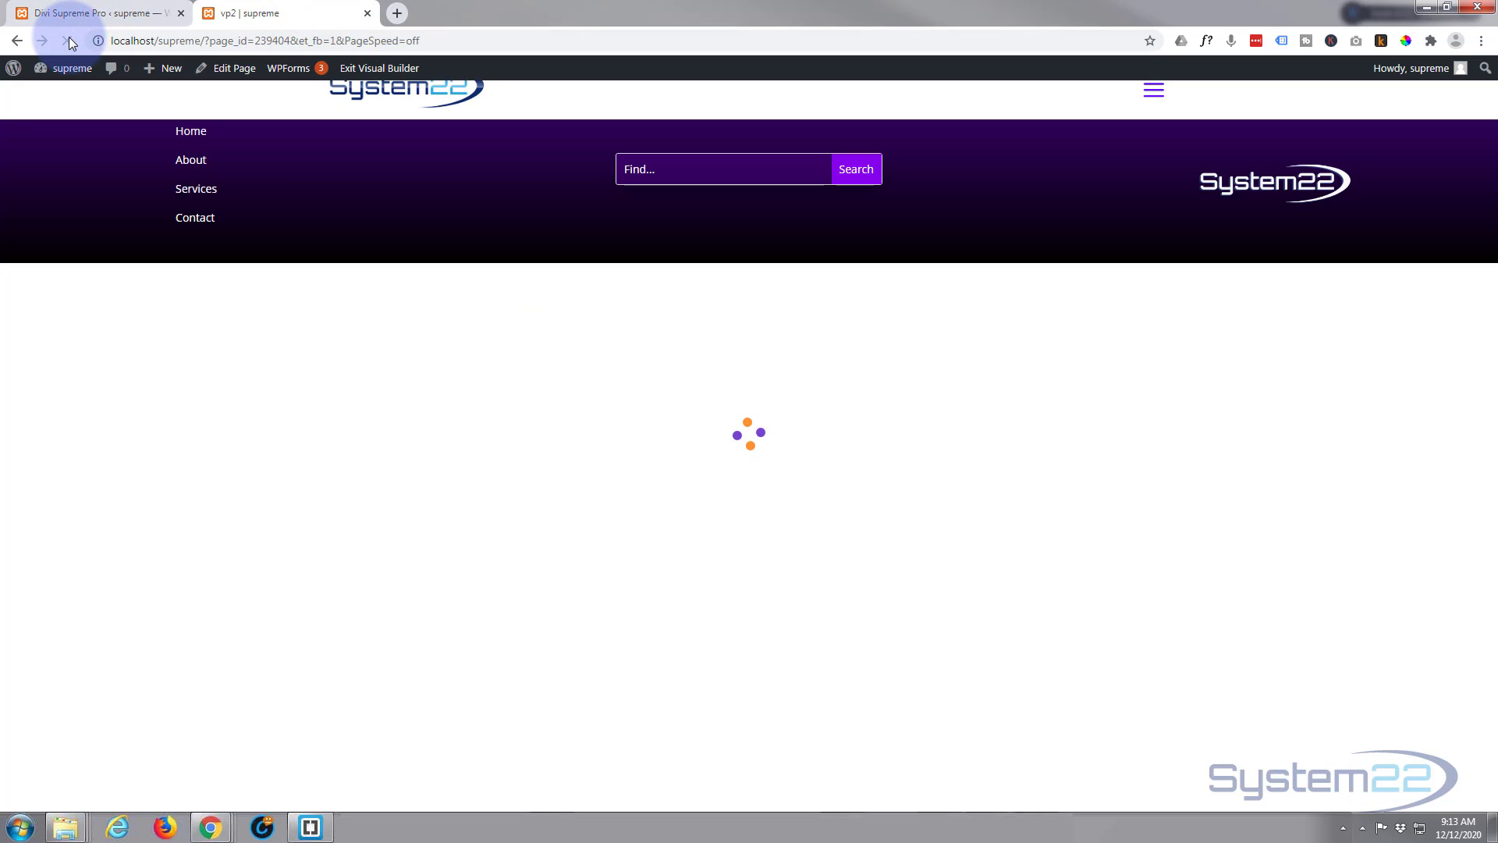
pyautogui.click(117, 13)
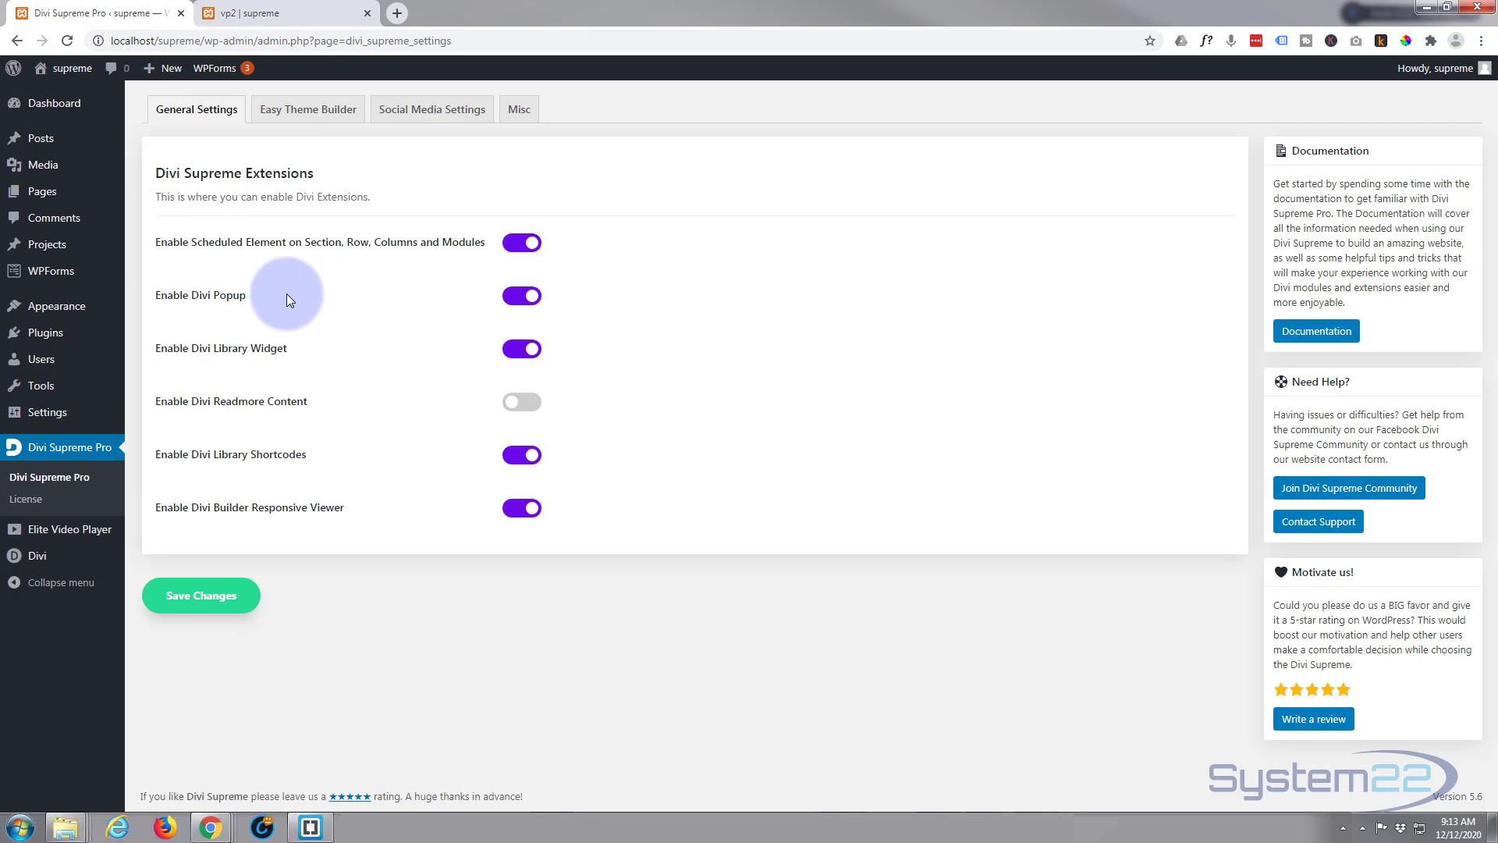
pyautogui.click(287, 16)
# Step: Enable Use Popup in the advanced visibility settings of the middle column's Text module
pyautogui.moveTo(721, 257)
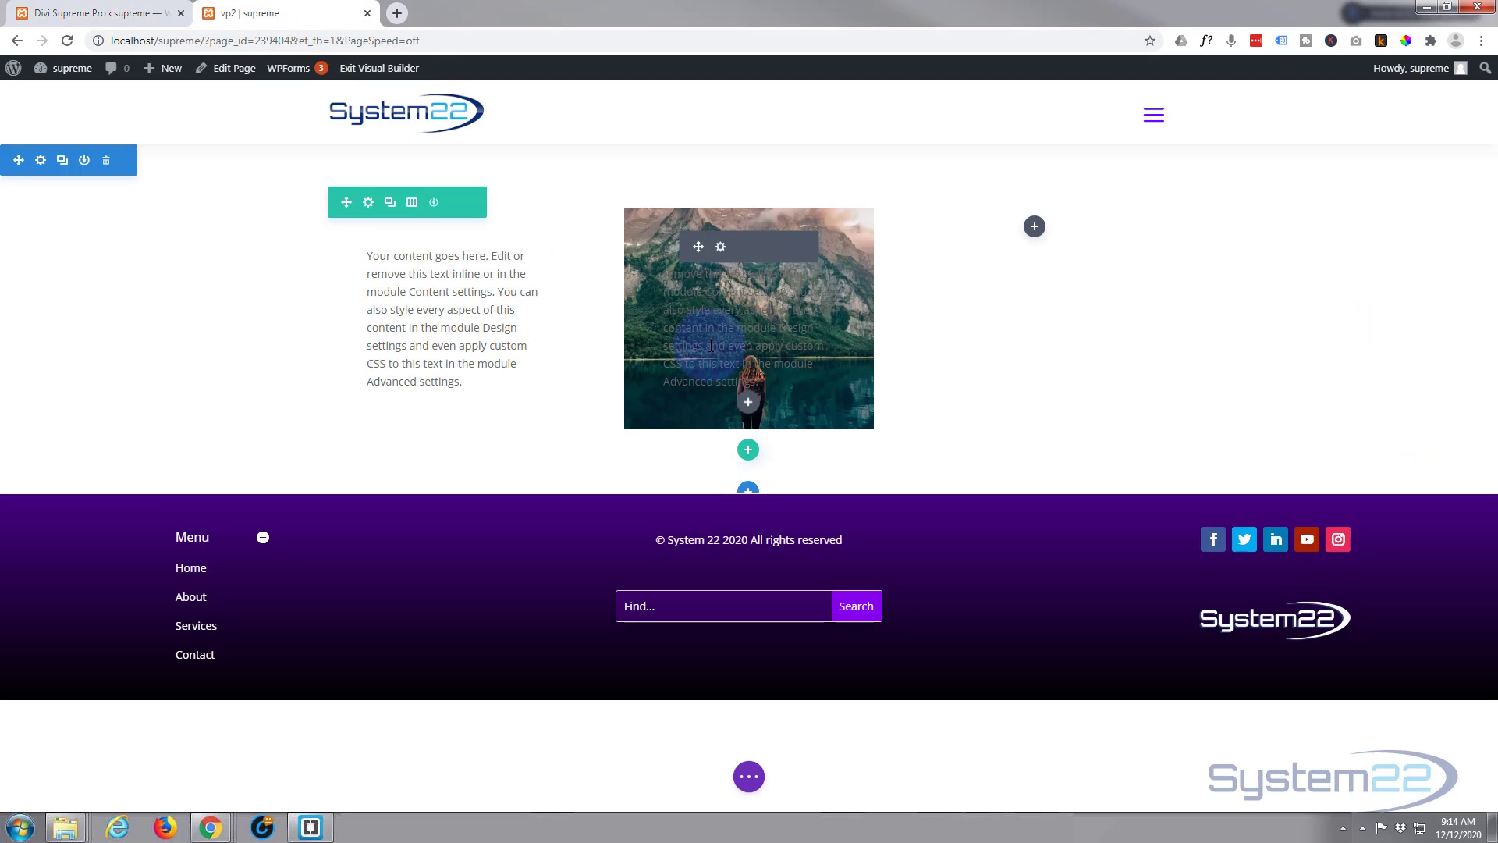
pyautogui.click(721, 250)
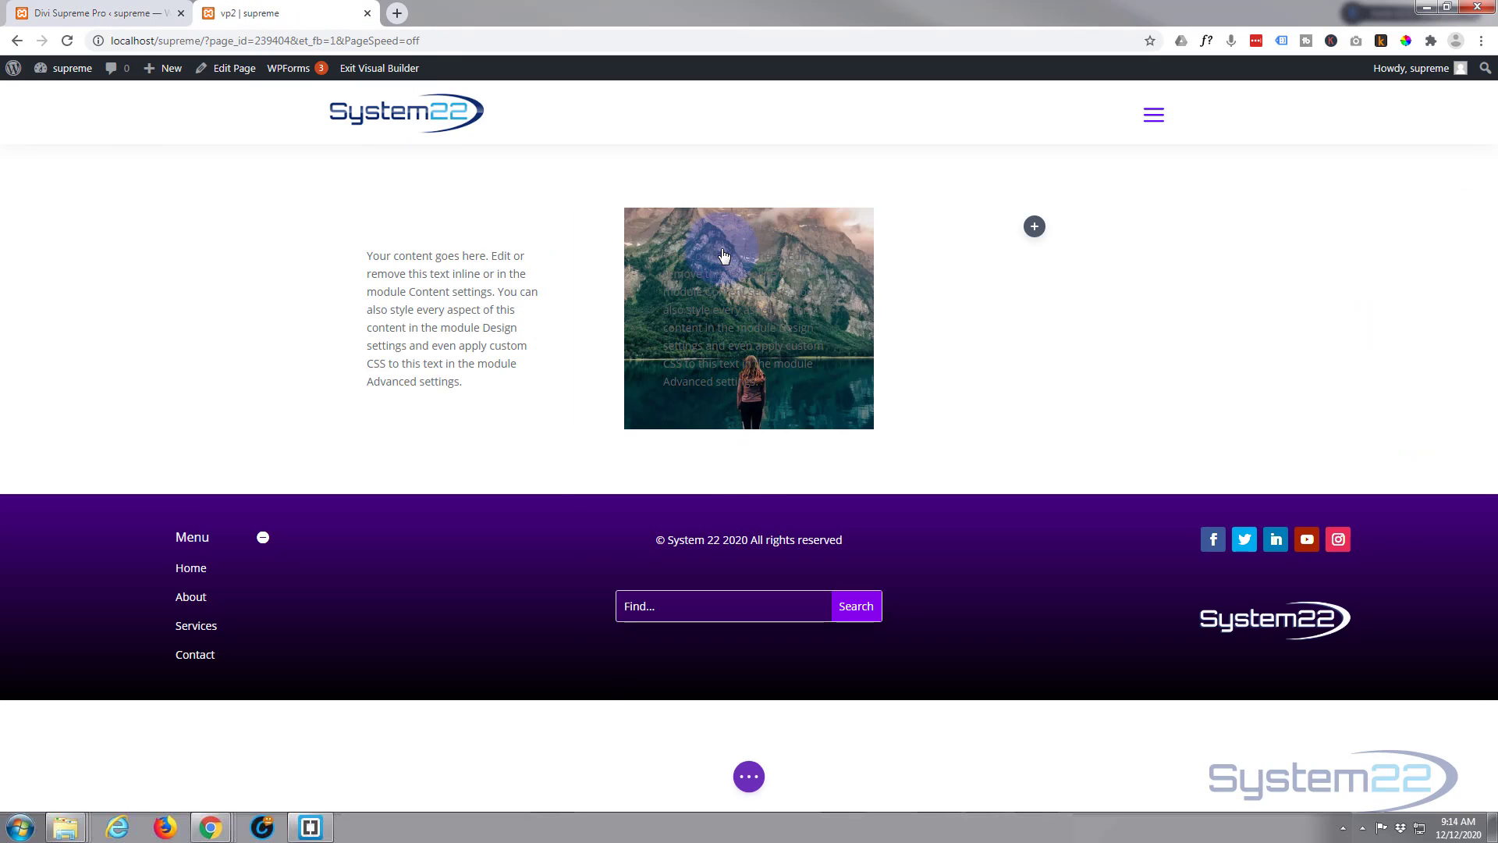
pyautogui.click(279, 156)
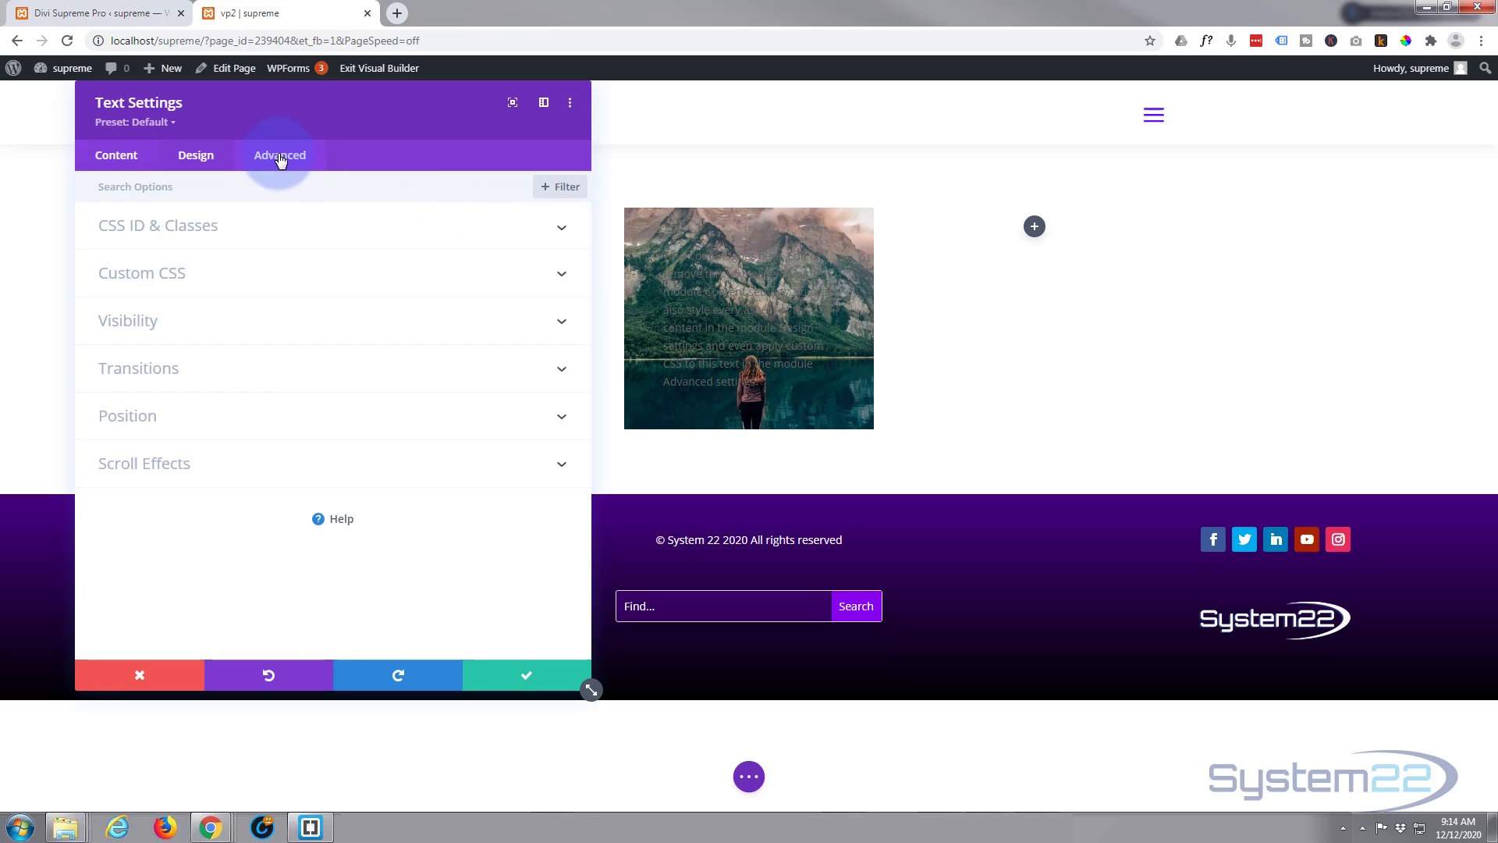
pyautogui.click(265, 331)
pyautogui.scroll(-3, 282, 315)
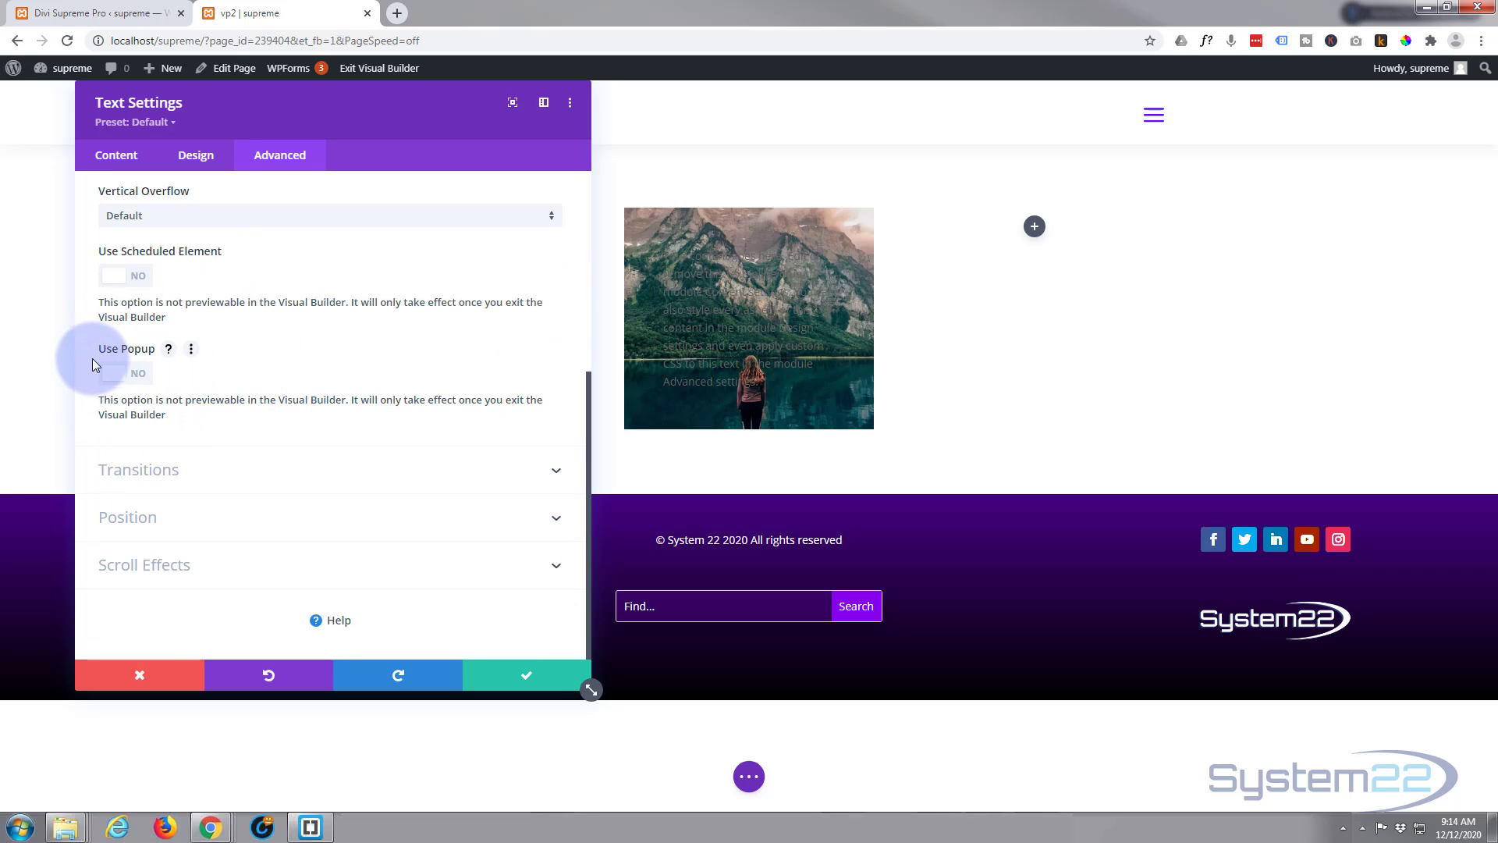
pyautogui.click(85, 13)
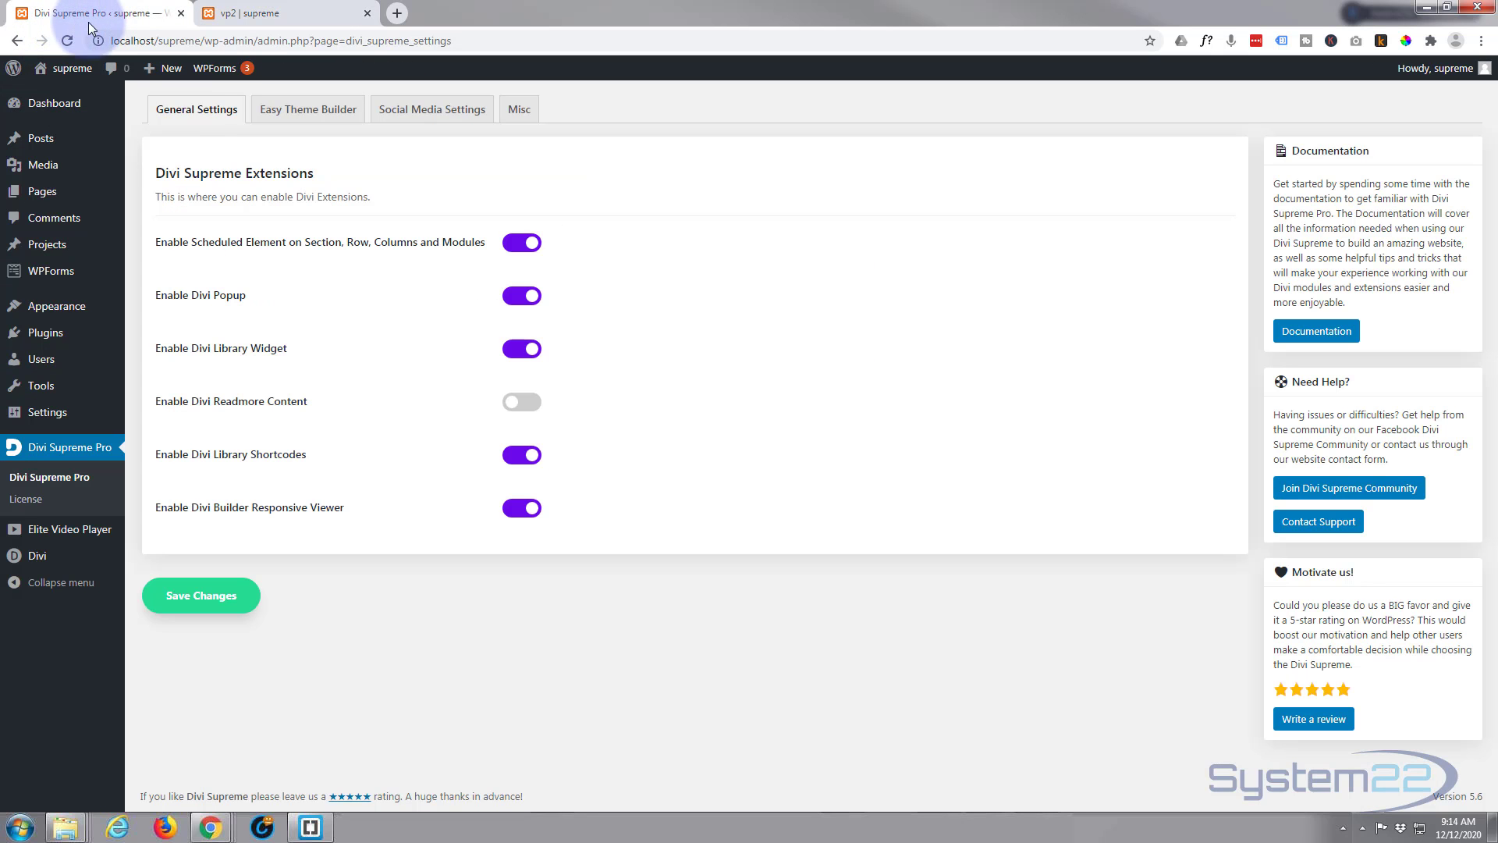
pyautogui.click(322, 18)
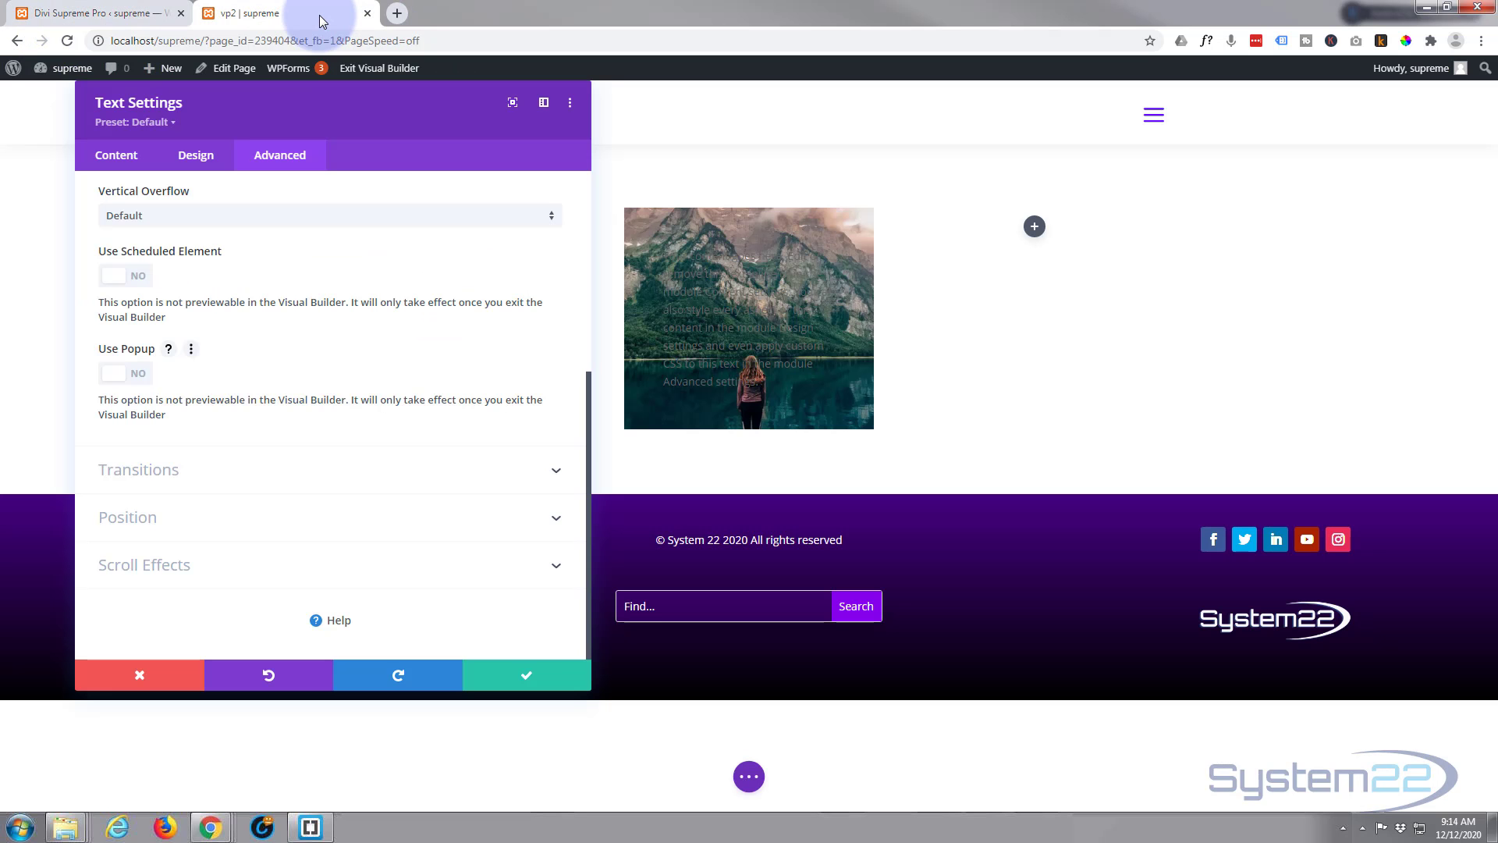
pyautogui.click(141, 375)
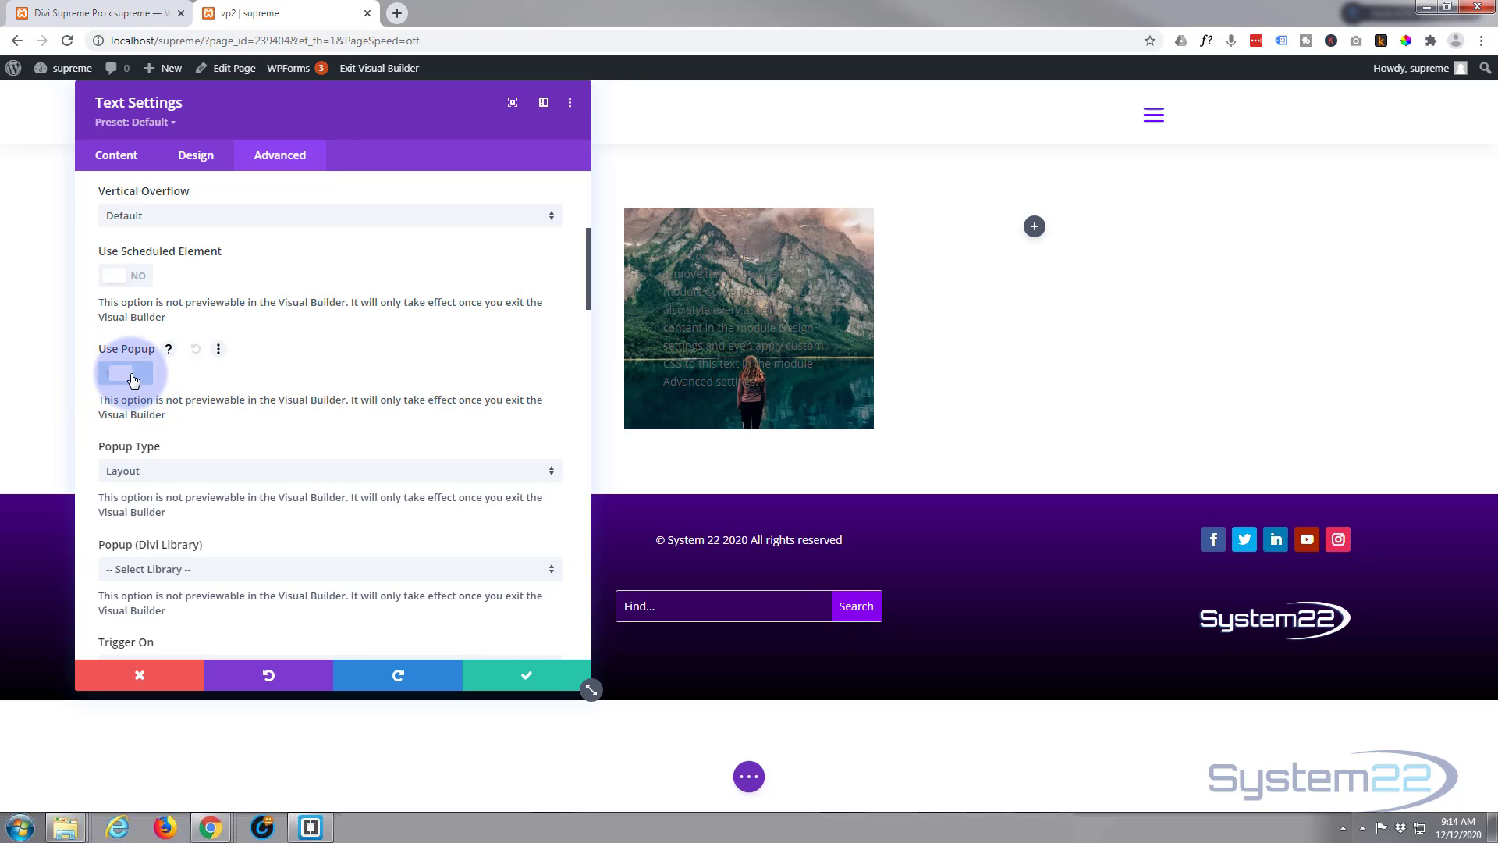
# Step: Choose YT Video as the Divi Library popup for the middle column's Text module
pyautogui.scroll(-2, 284, 362)
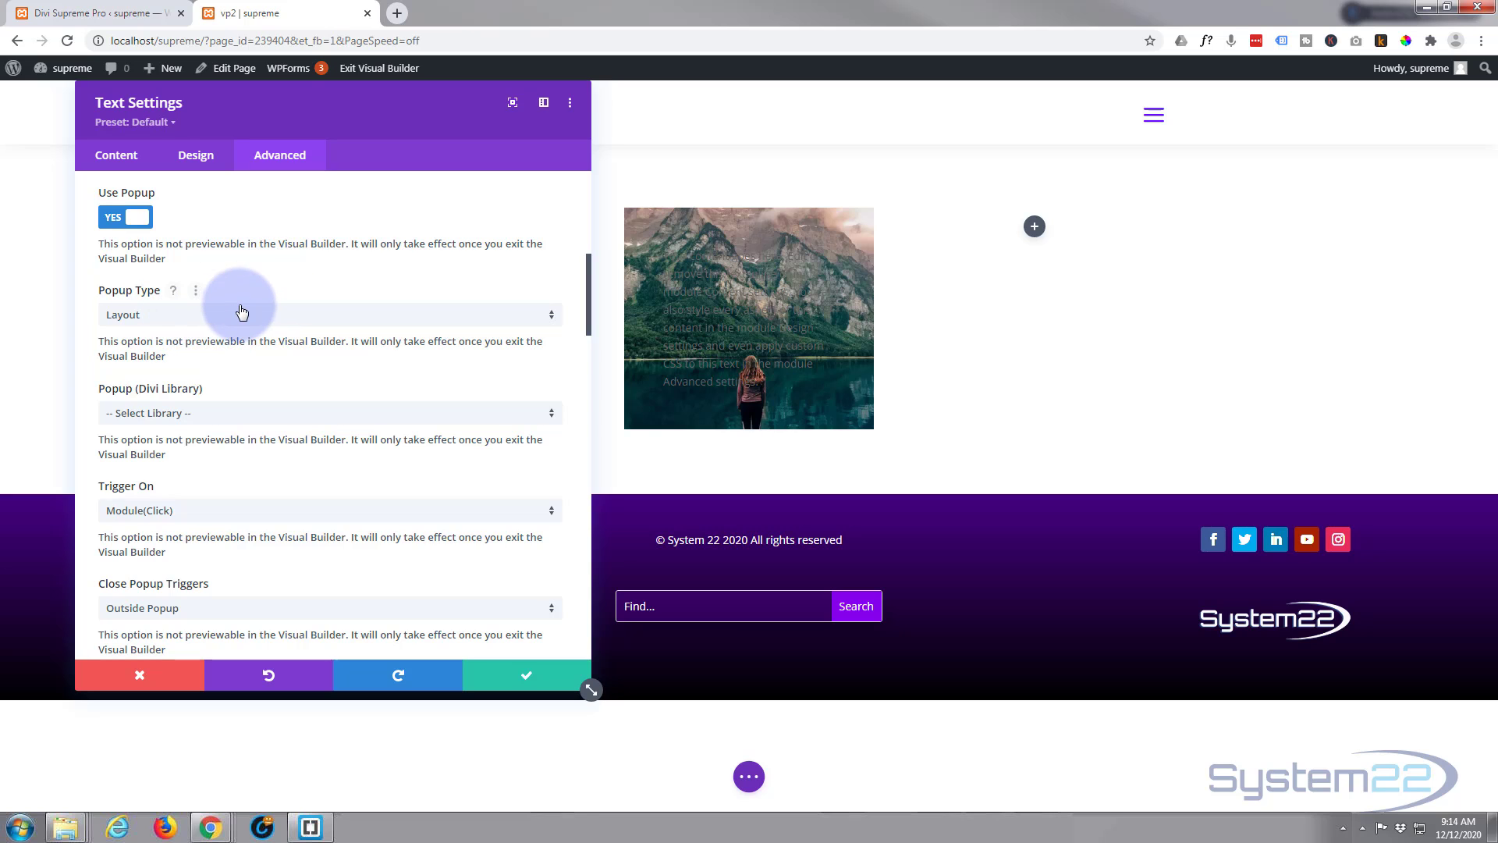
pyautogui.scroll(-1, 242, 312)
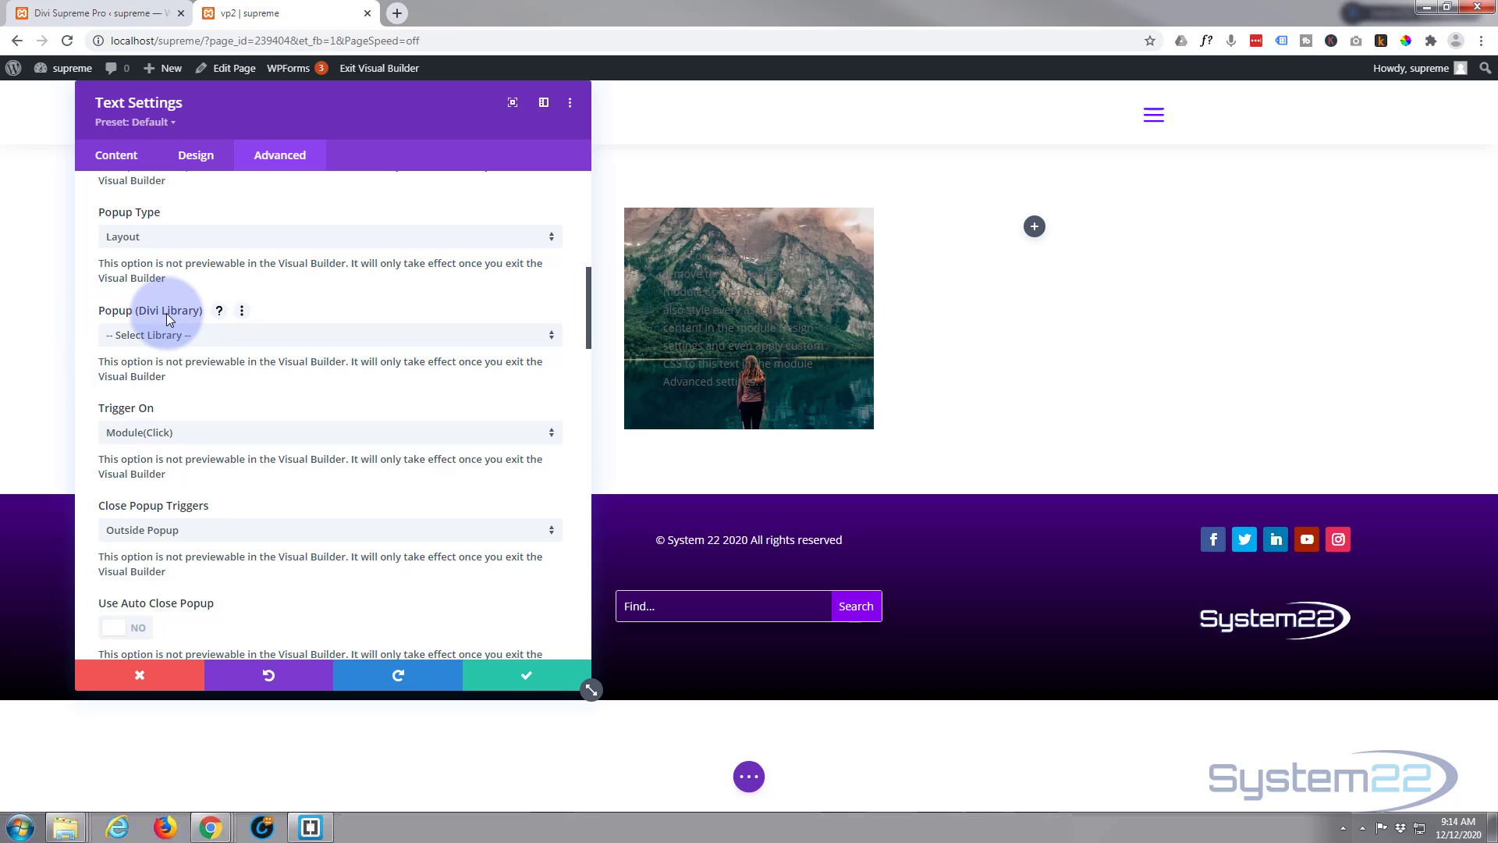
pyautogui.click(255, 336)
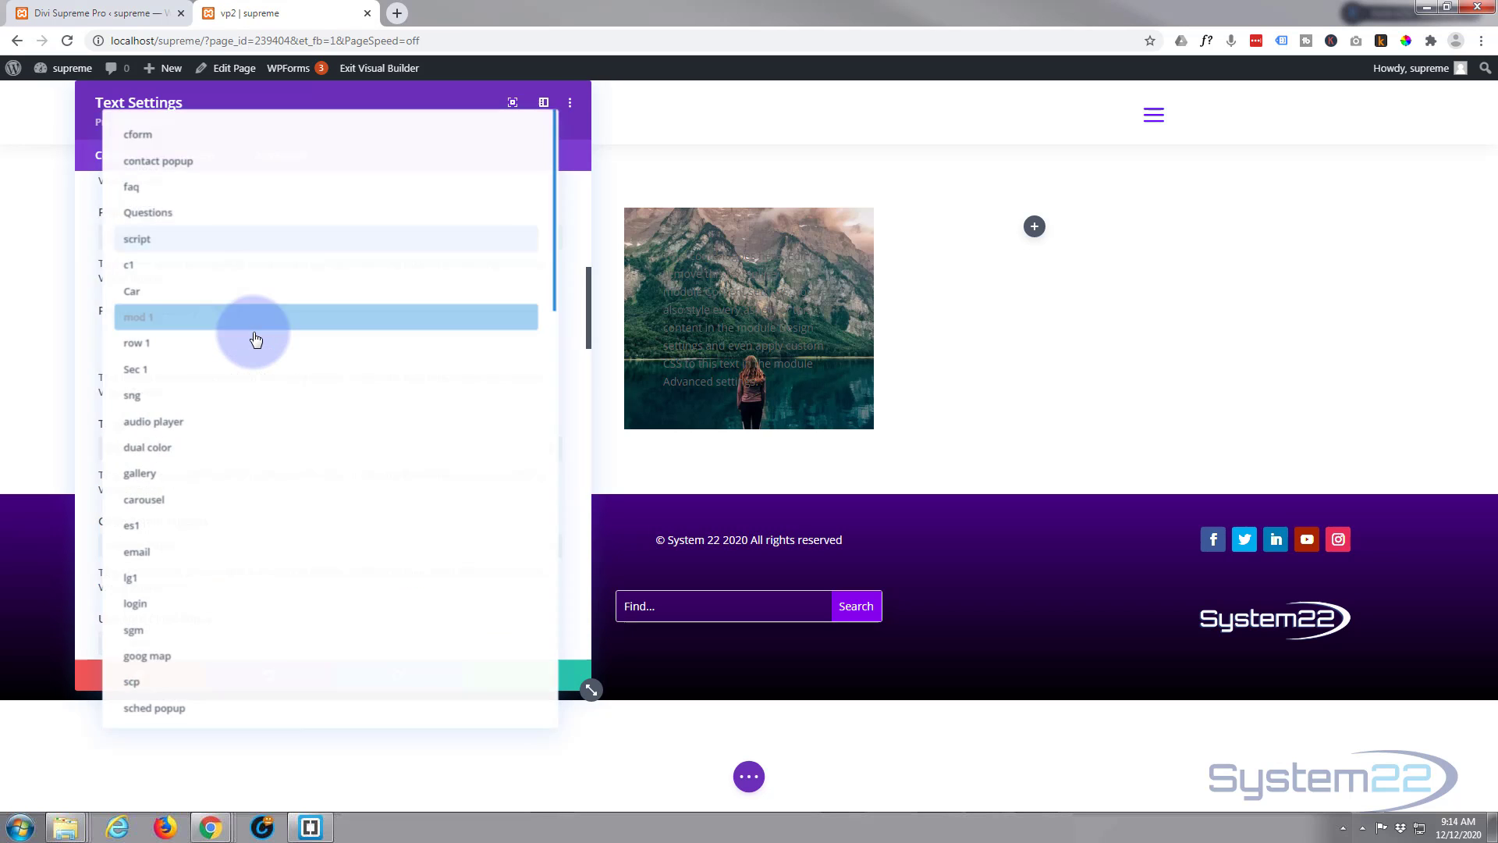
pyautogui.scroll(-6, 257, 437)
pyautogui.scroll(-10, 234, 622)
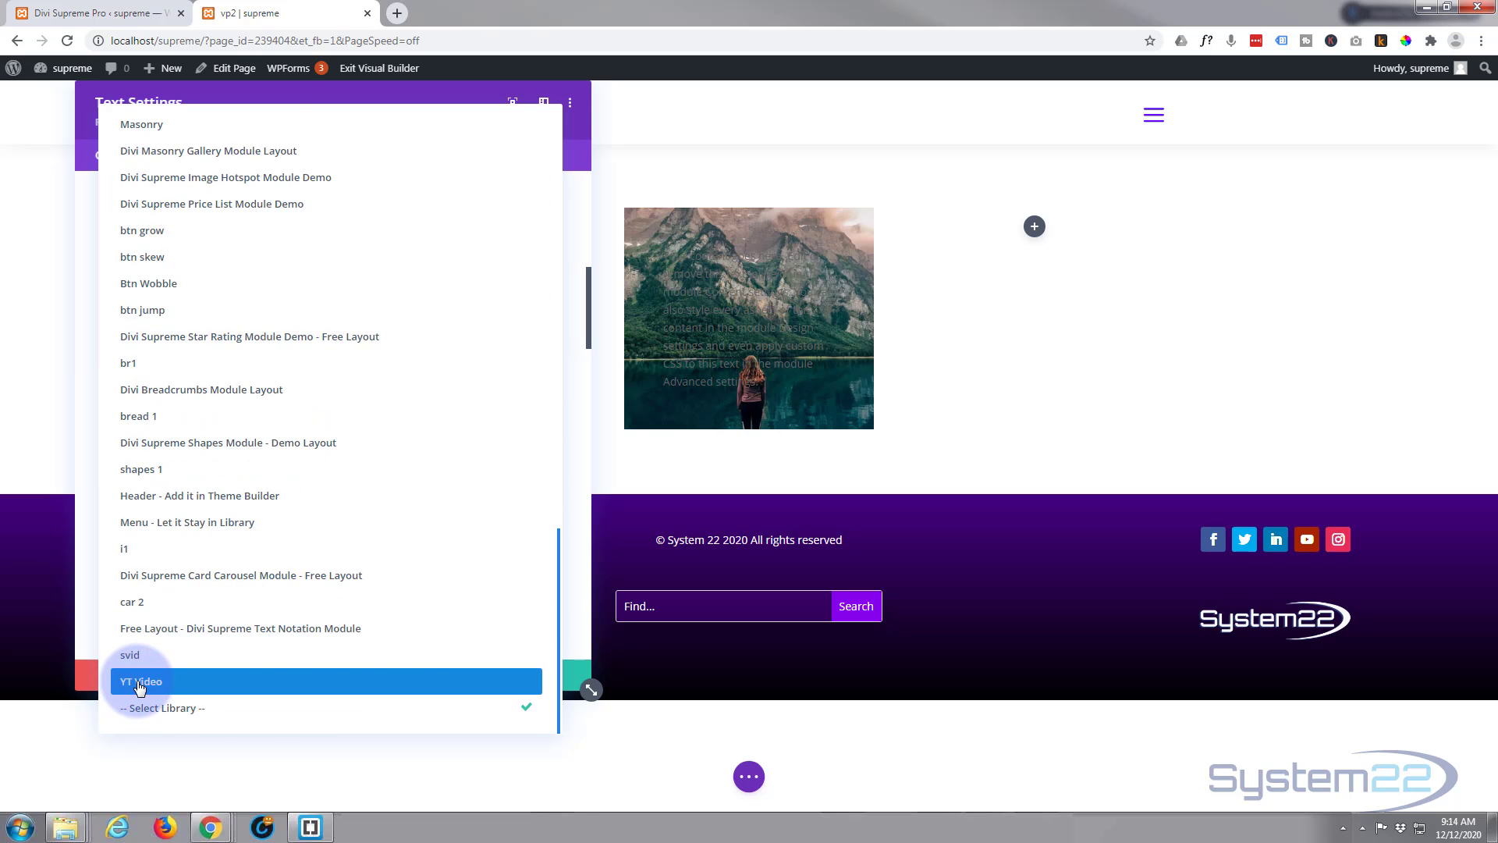
pyautogui.click(140, 682)
pyautogui.scroll(-1, 236, 362)
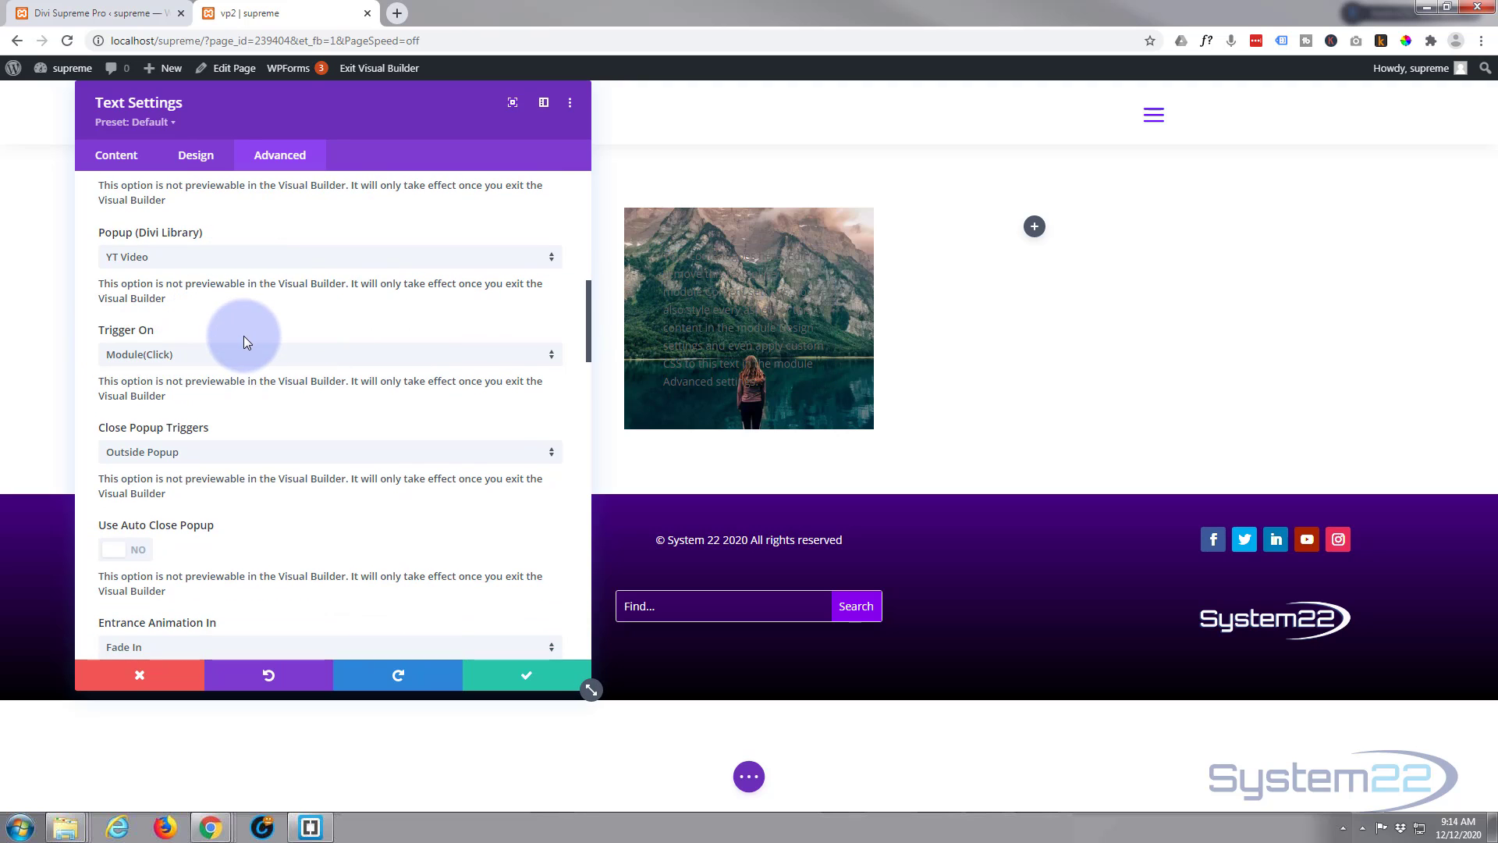
# Step: Set the popup's entrance animation to Fade In Up and its exit animation to Slide Out Right
pyautogui.scroll(-1, 243, 336)
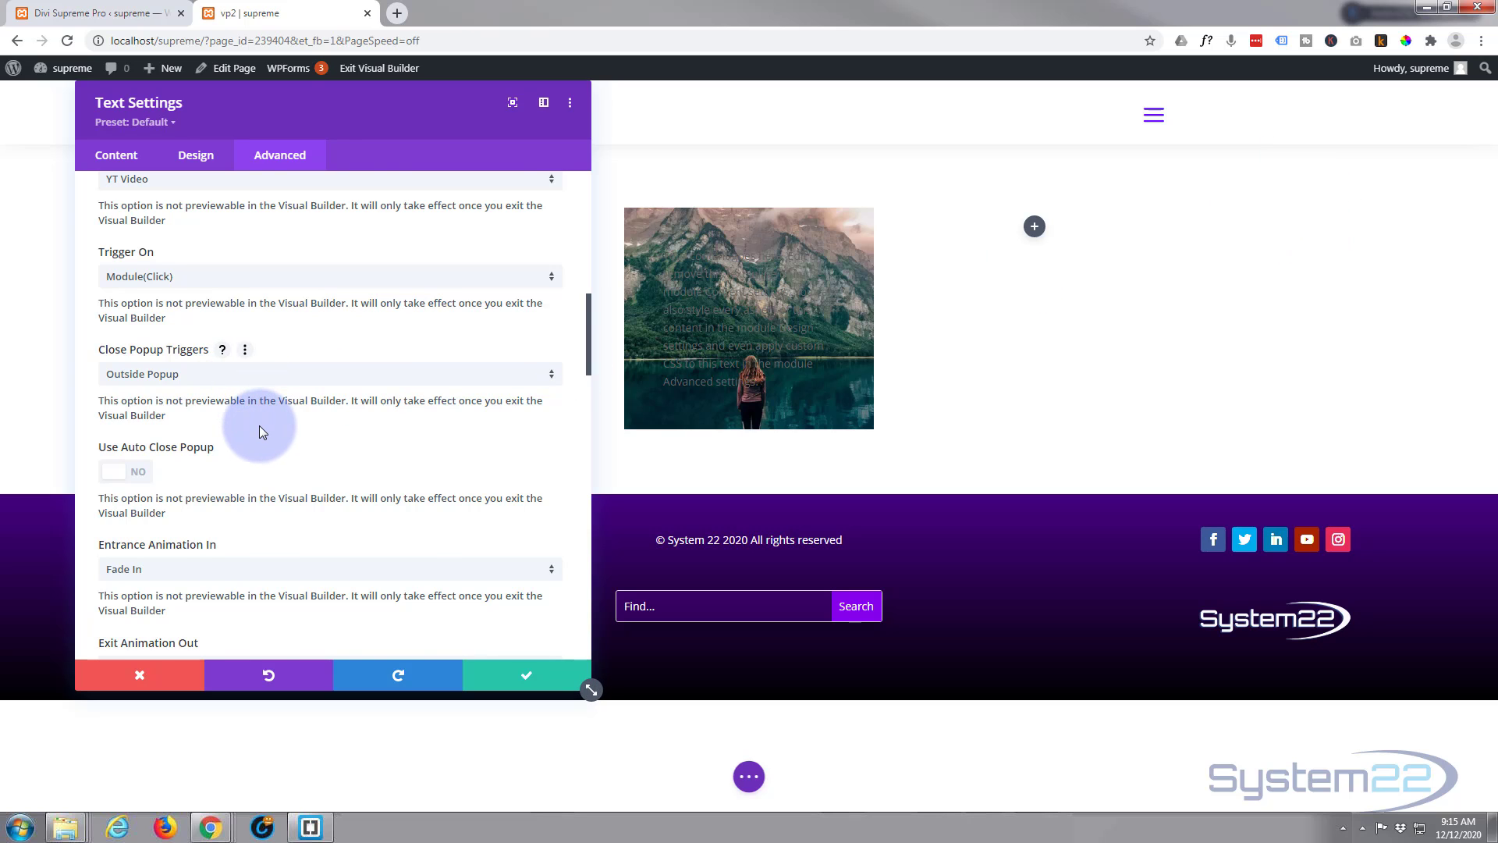
pyautogui.scroll(-2, 261, 432)
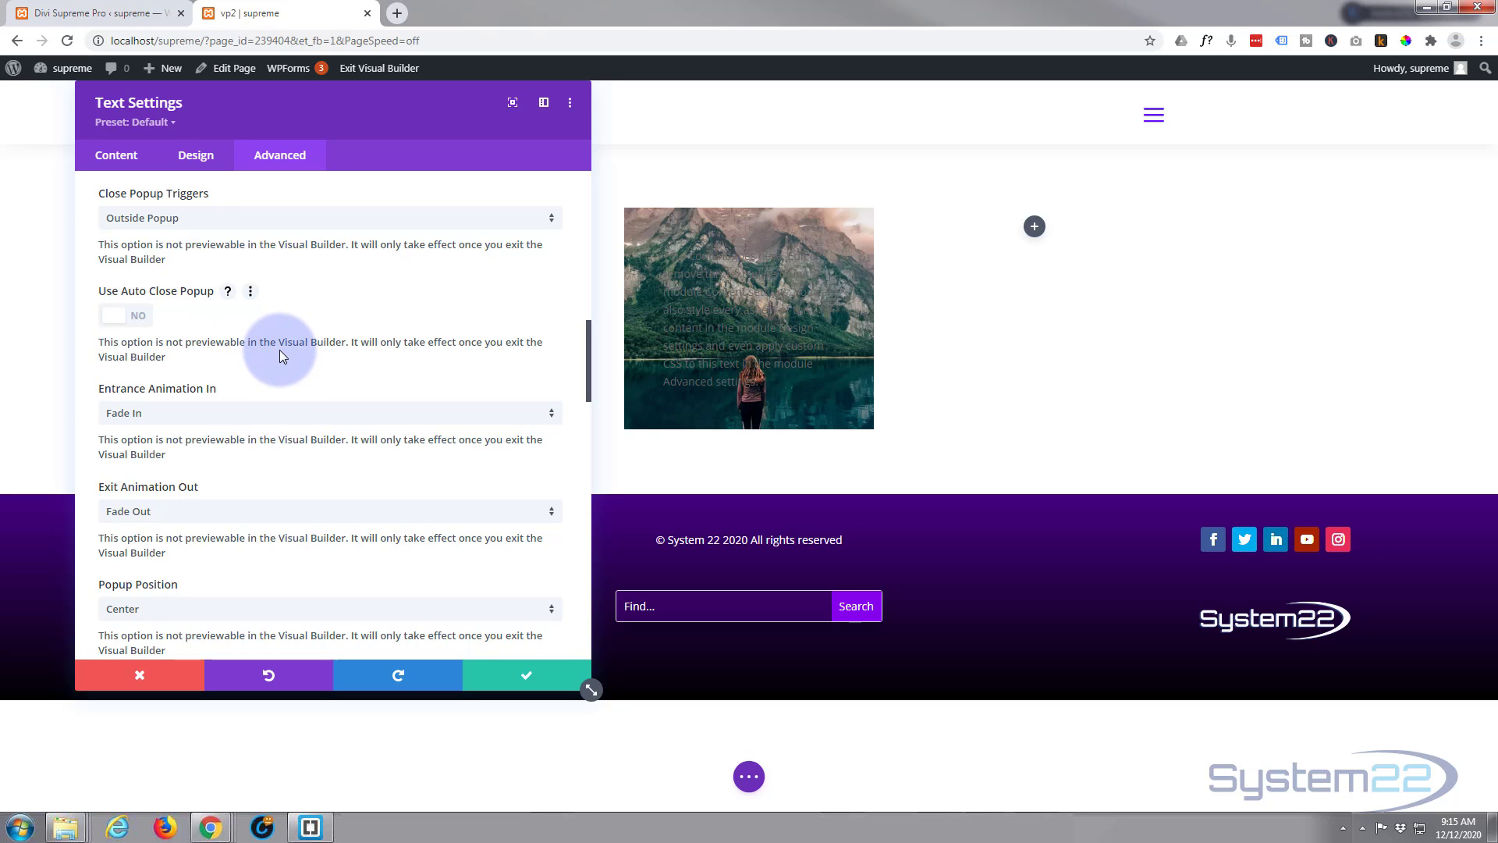
pyautogui.scroll(-1, 280, 349)
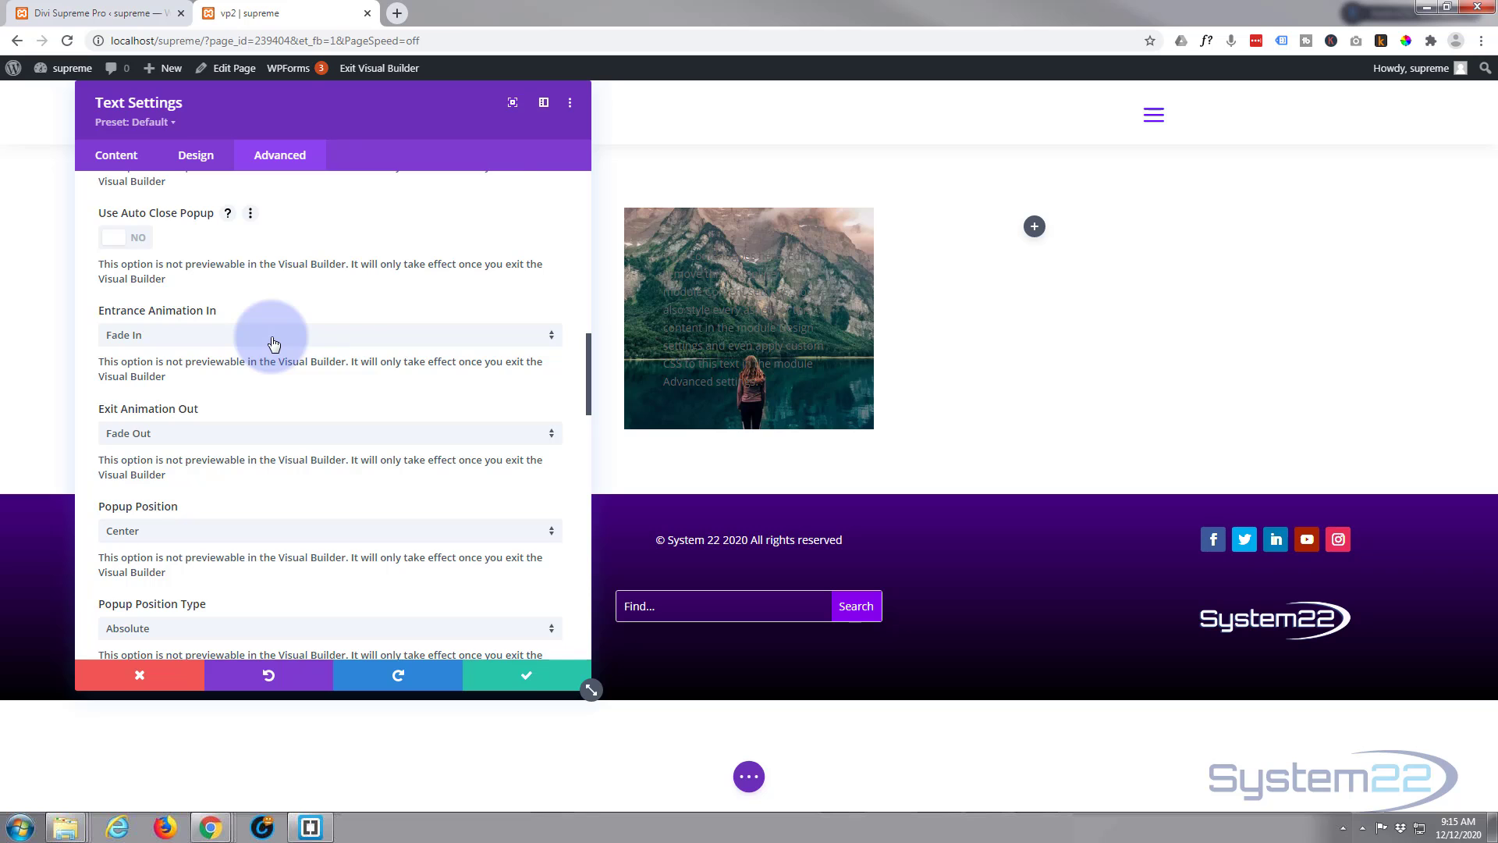
pyautogui.click(273, 343)
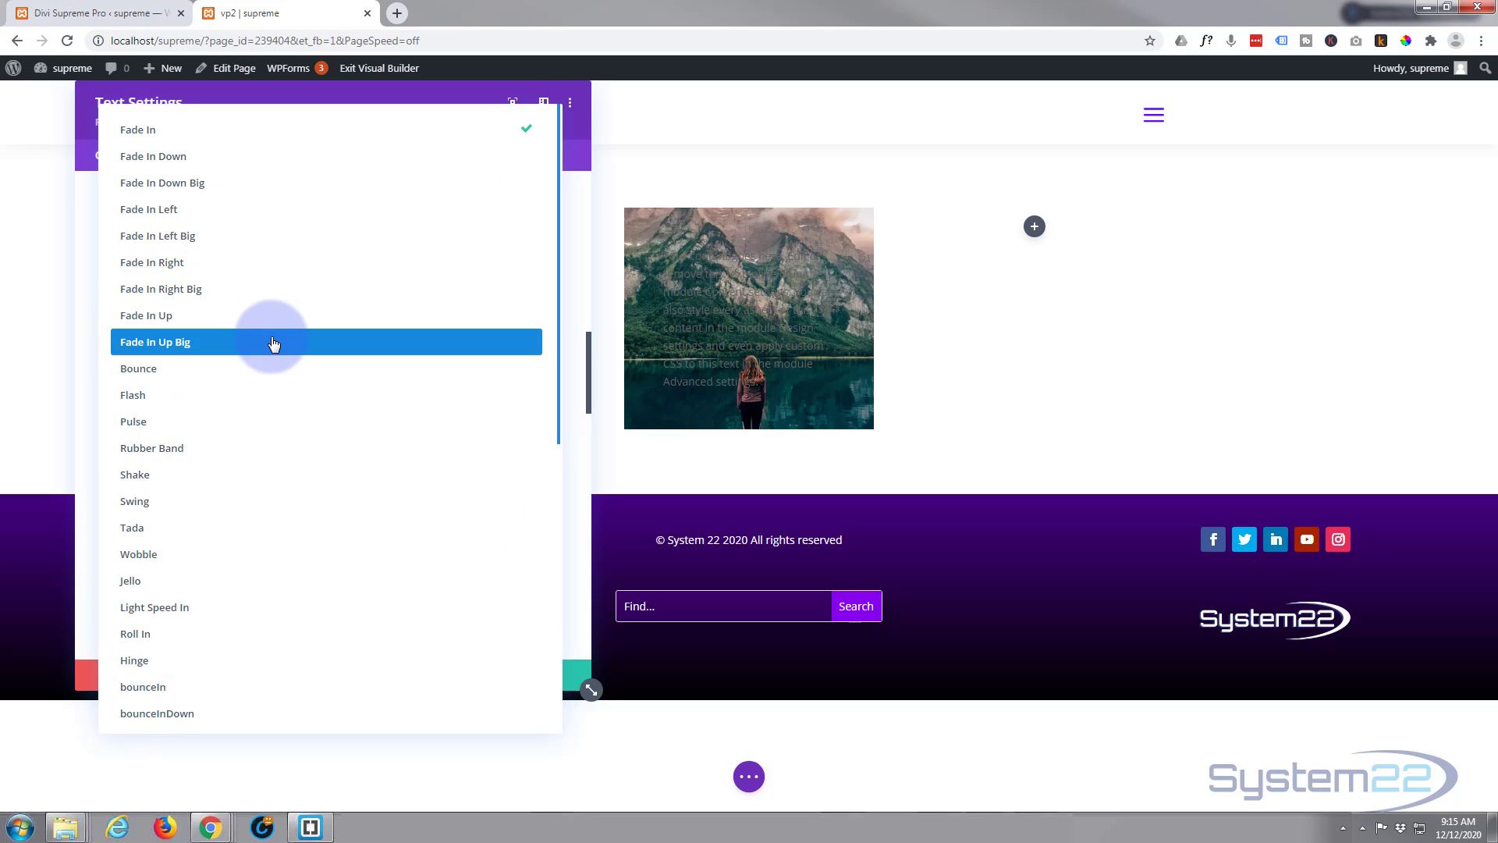
pyautogui.click(271, 325)
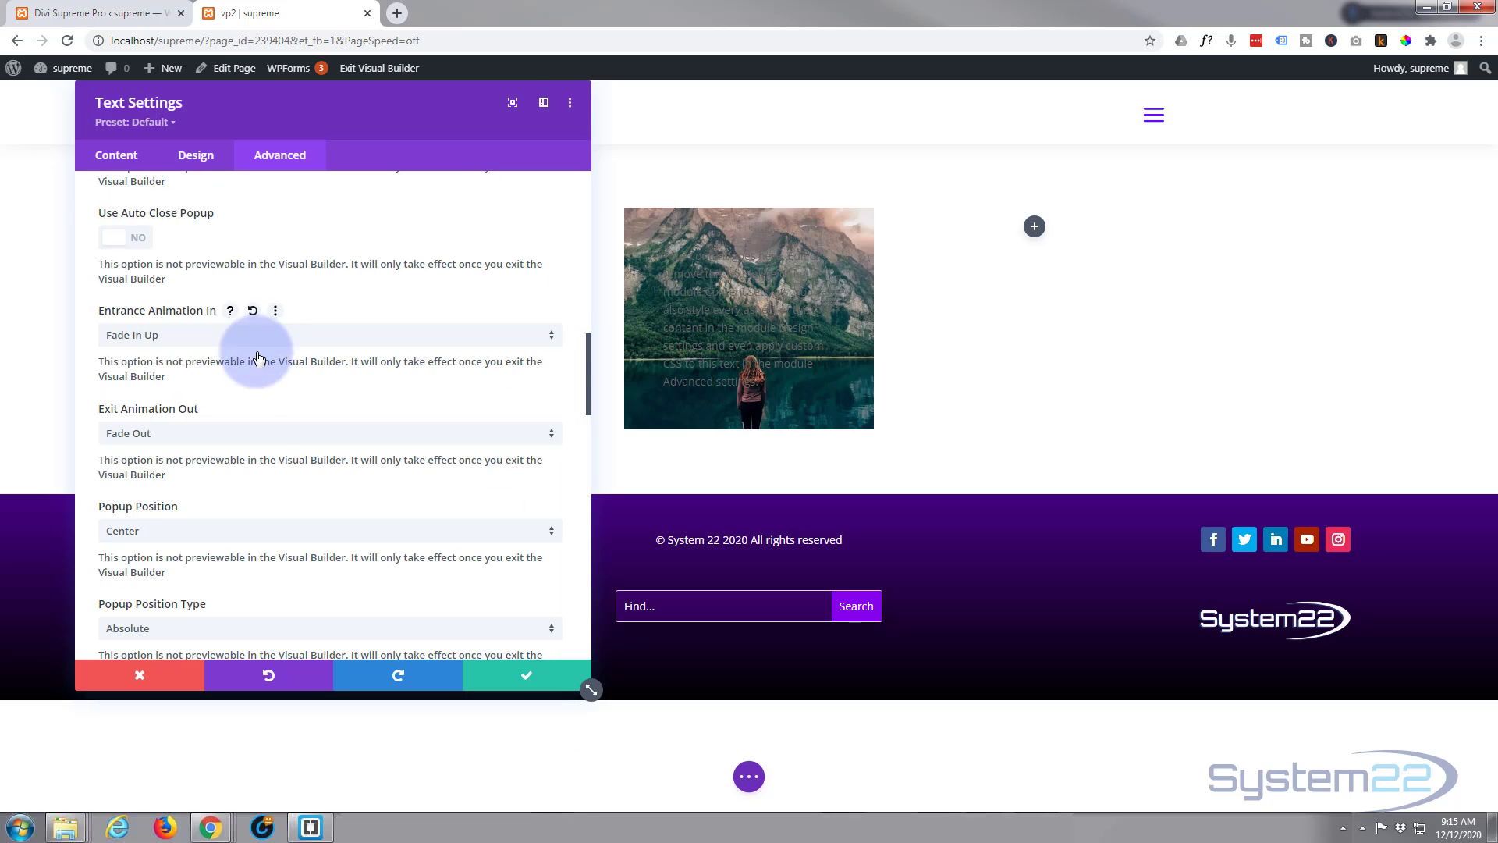
pyautogui.click(245, 446)
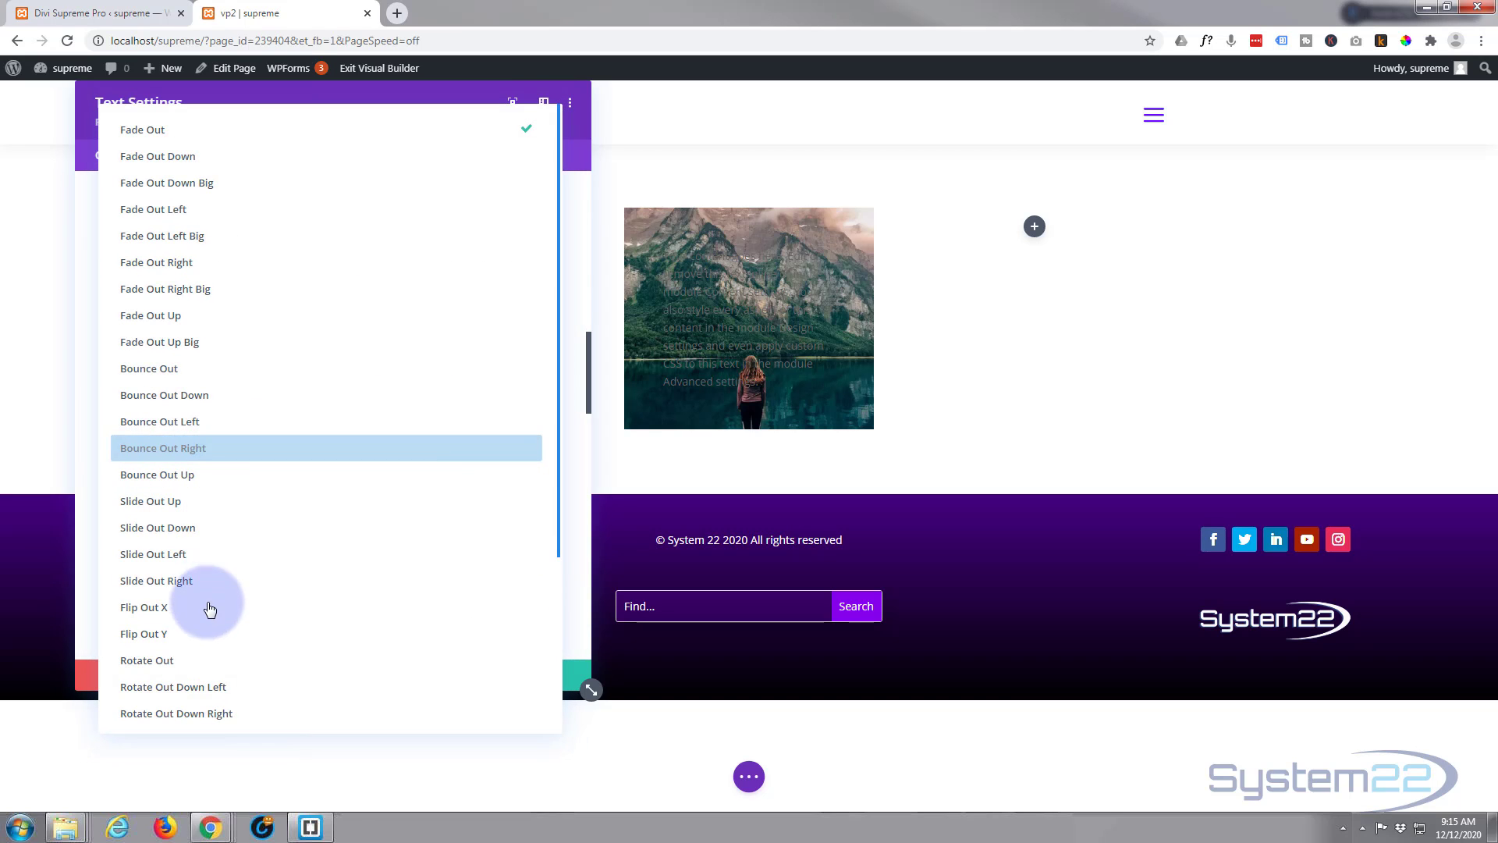
pyautogui.click(204, 567)
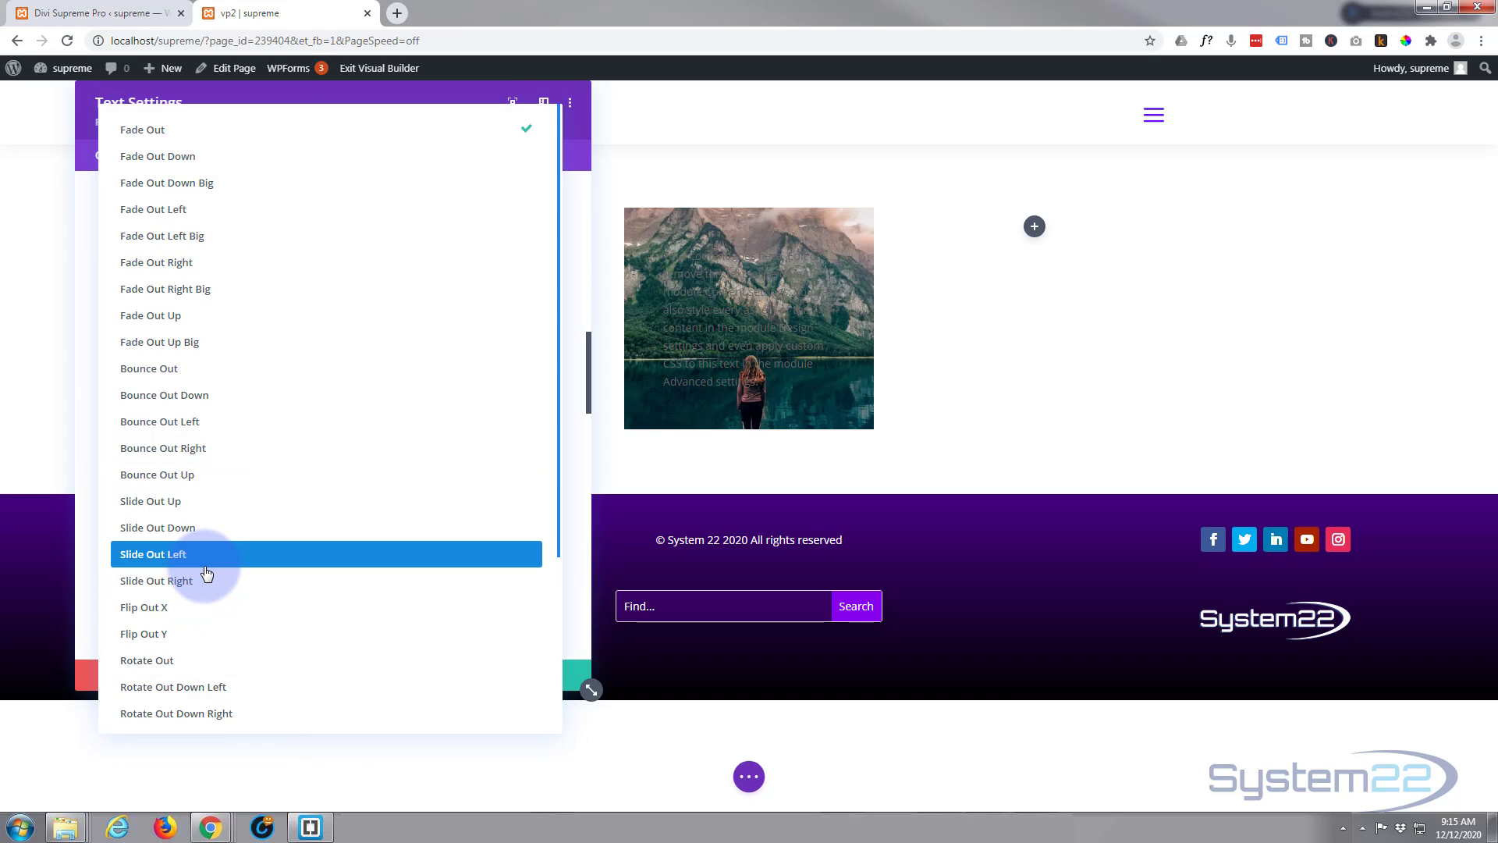
pyautogui.click(203, 581)
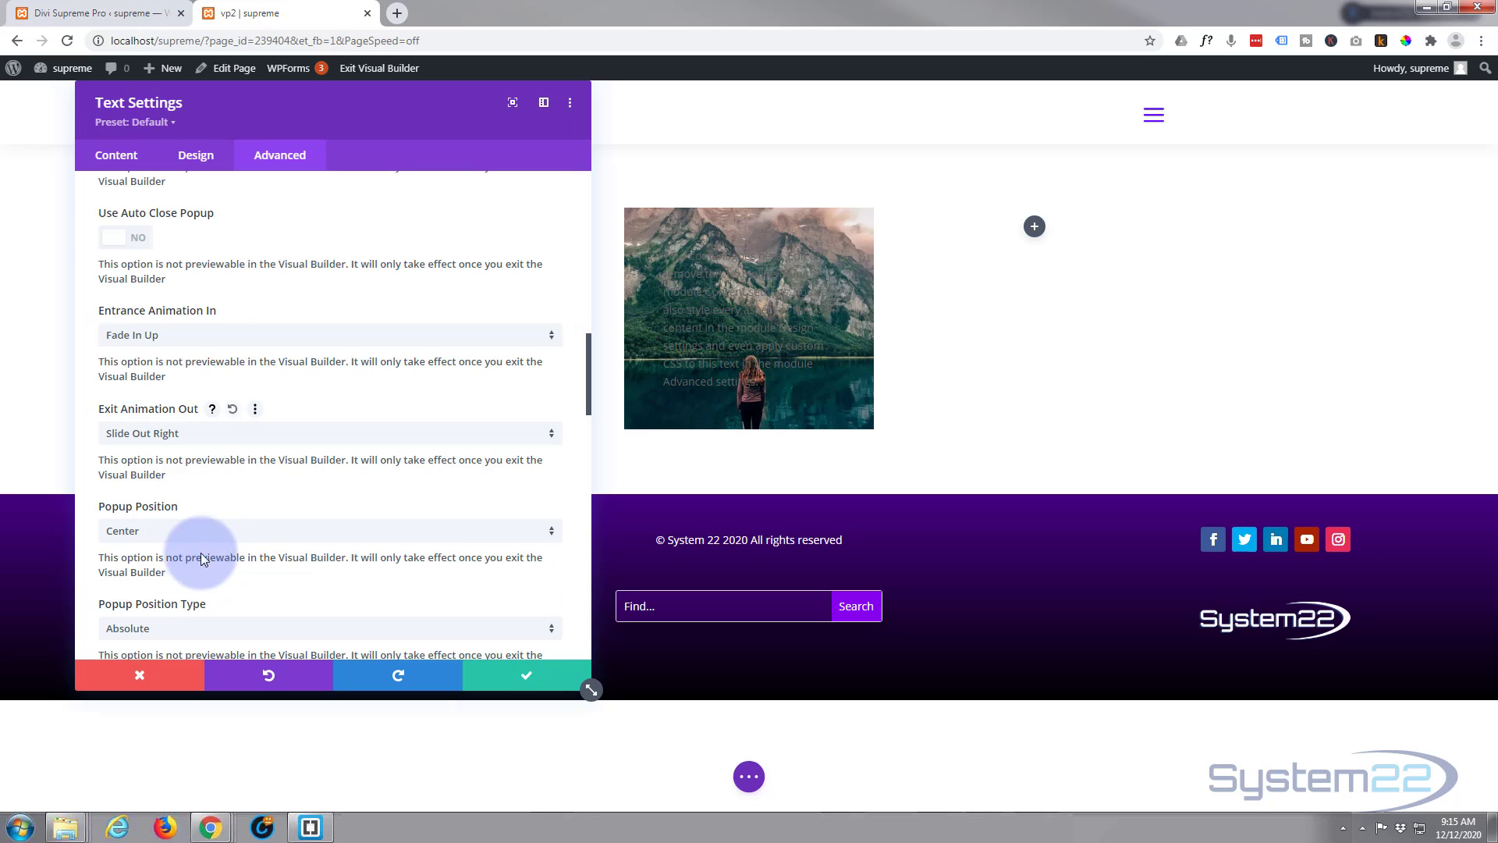
# Step: Review the popup position and fullwidth options and show the per-device settings for Popup Max Width
pyautogui.scroll(-2, 238, 493)
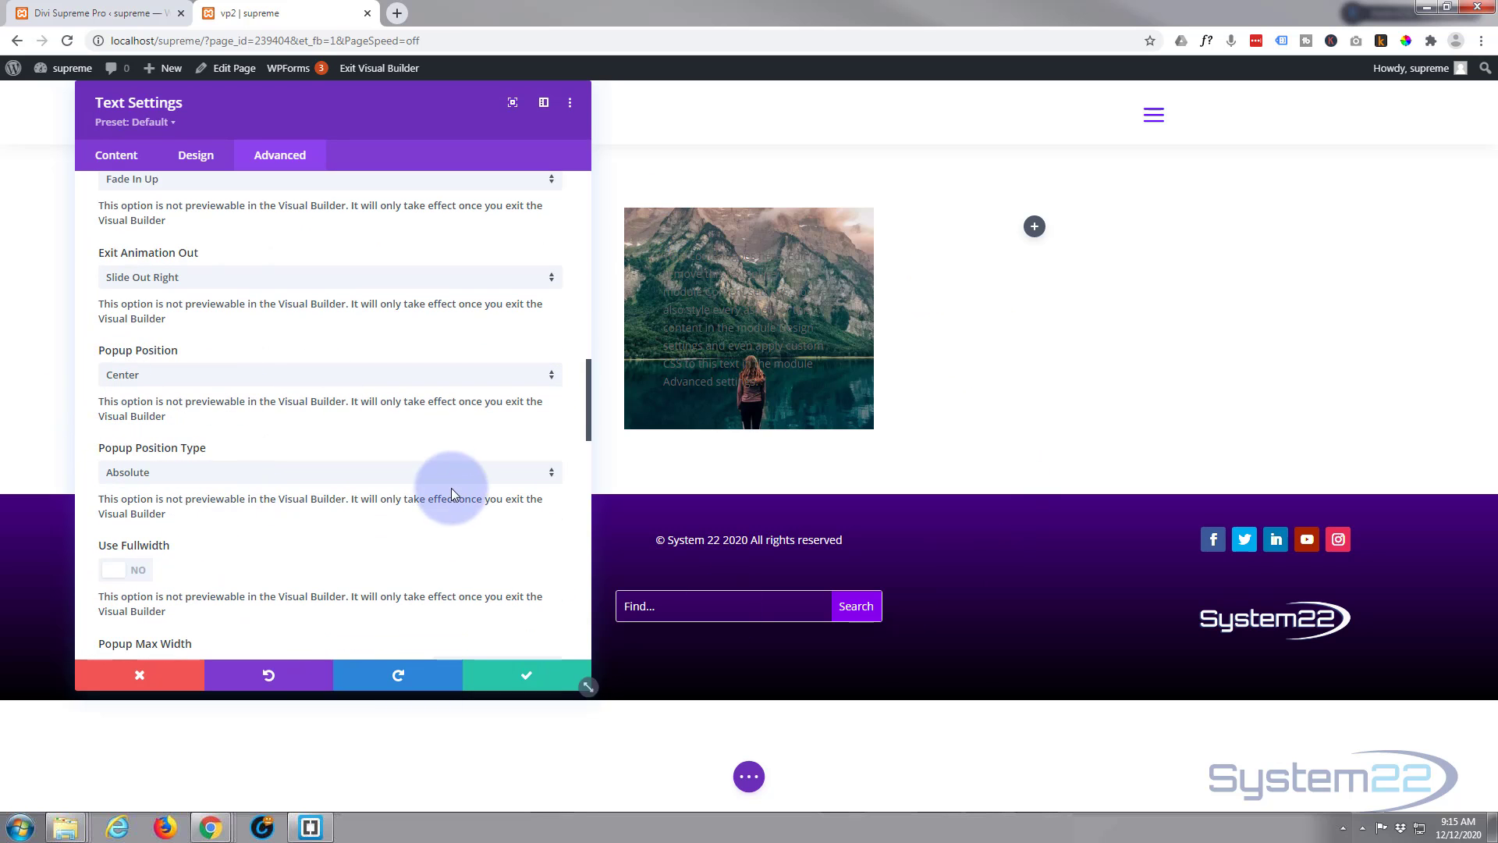
pyautogui.scroll(-1, 300, 429)
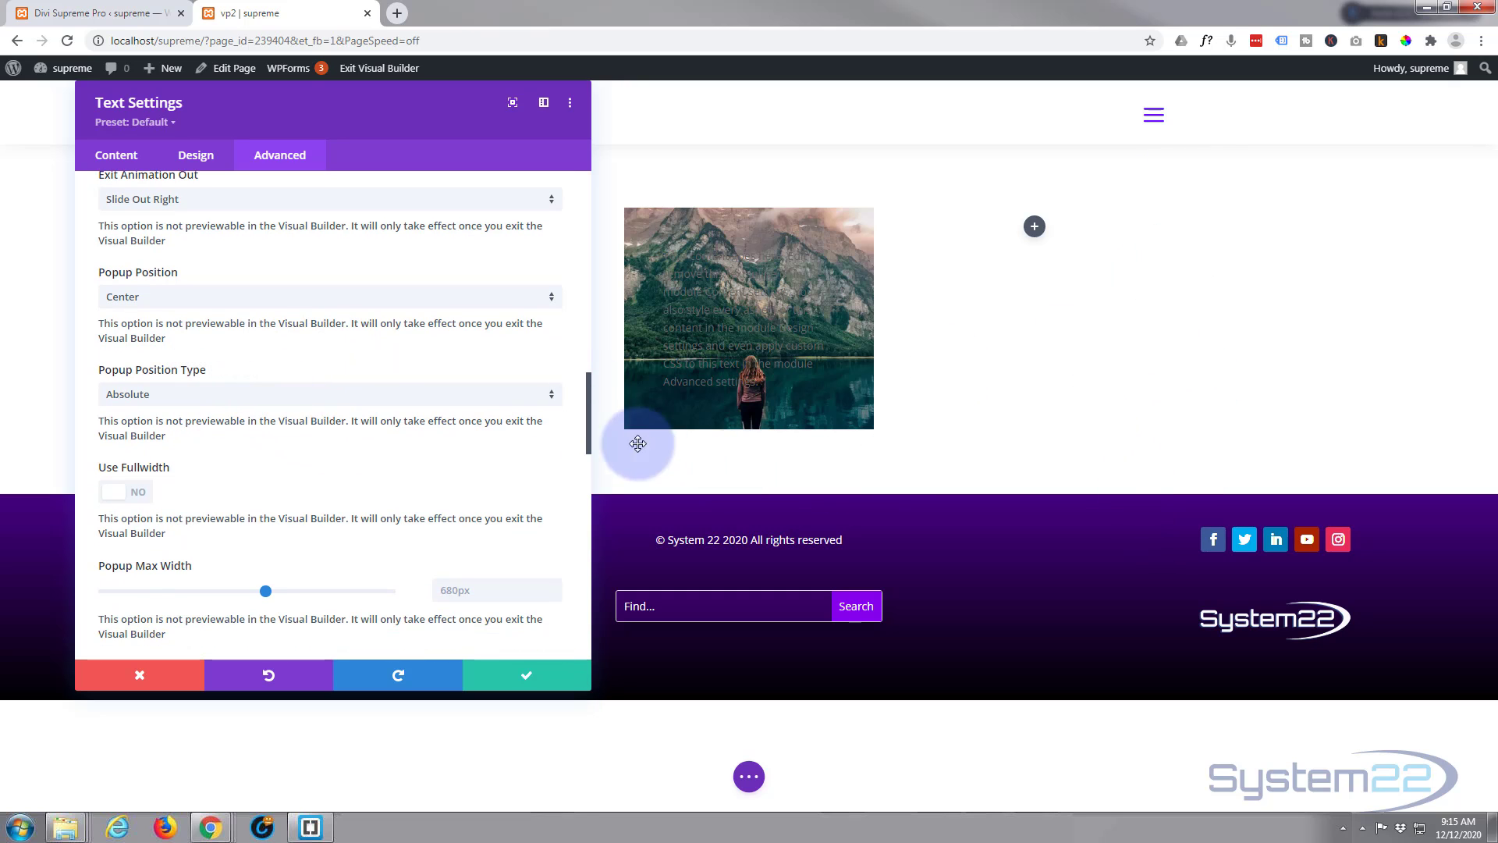
pyautogui.scroll(-1, 268, 442)
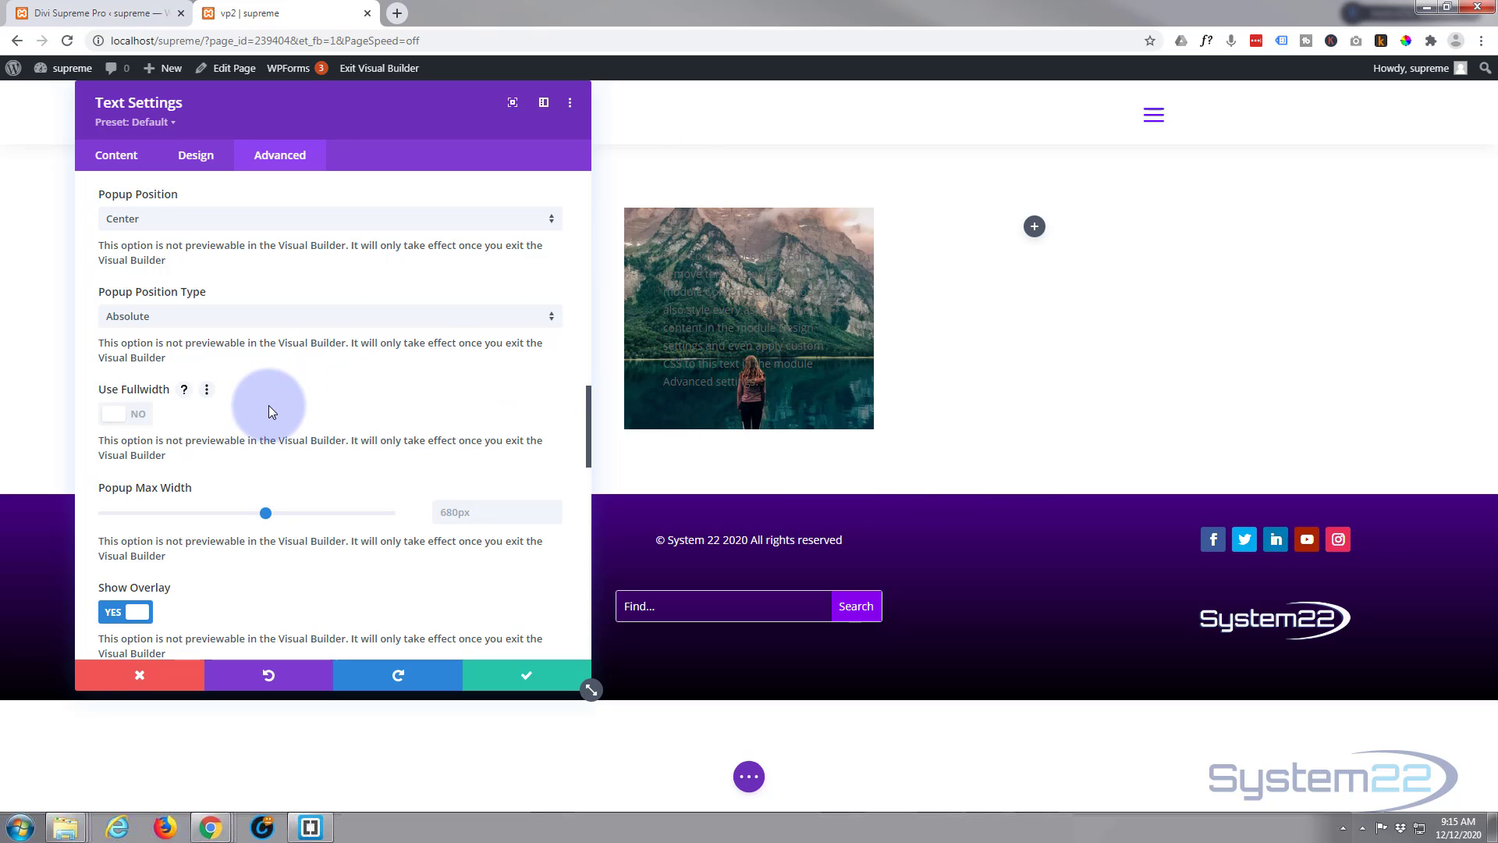
pyautogui.scroll(-1, 269, 404)
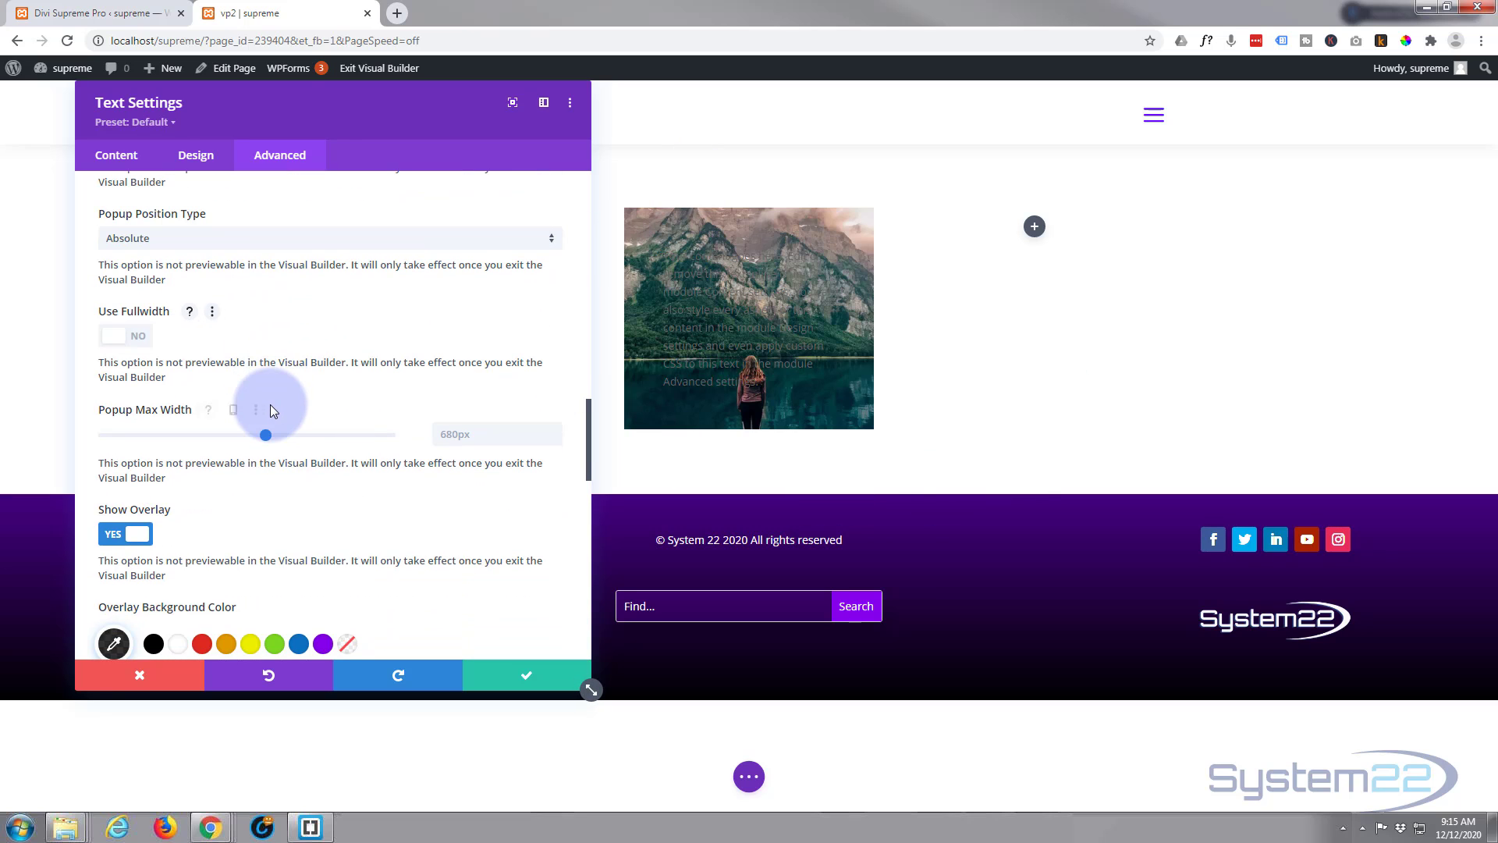
pyautogui.scroll(-1, 270, 404)
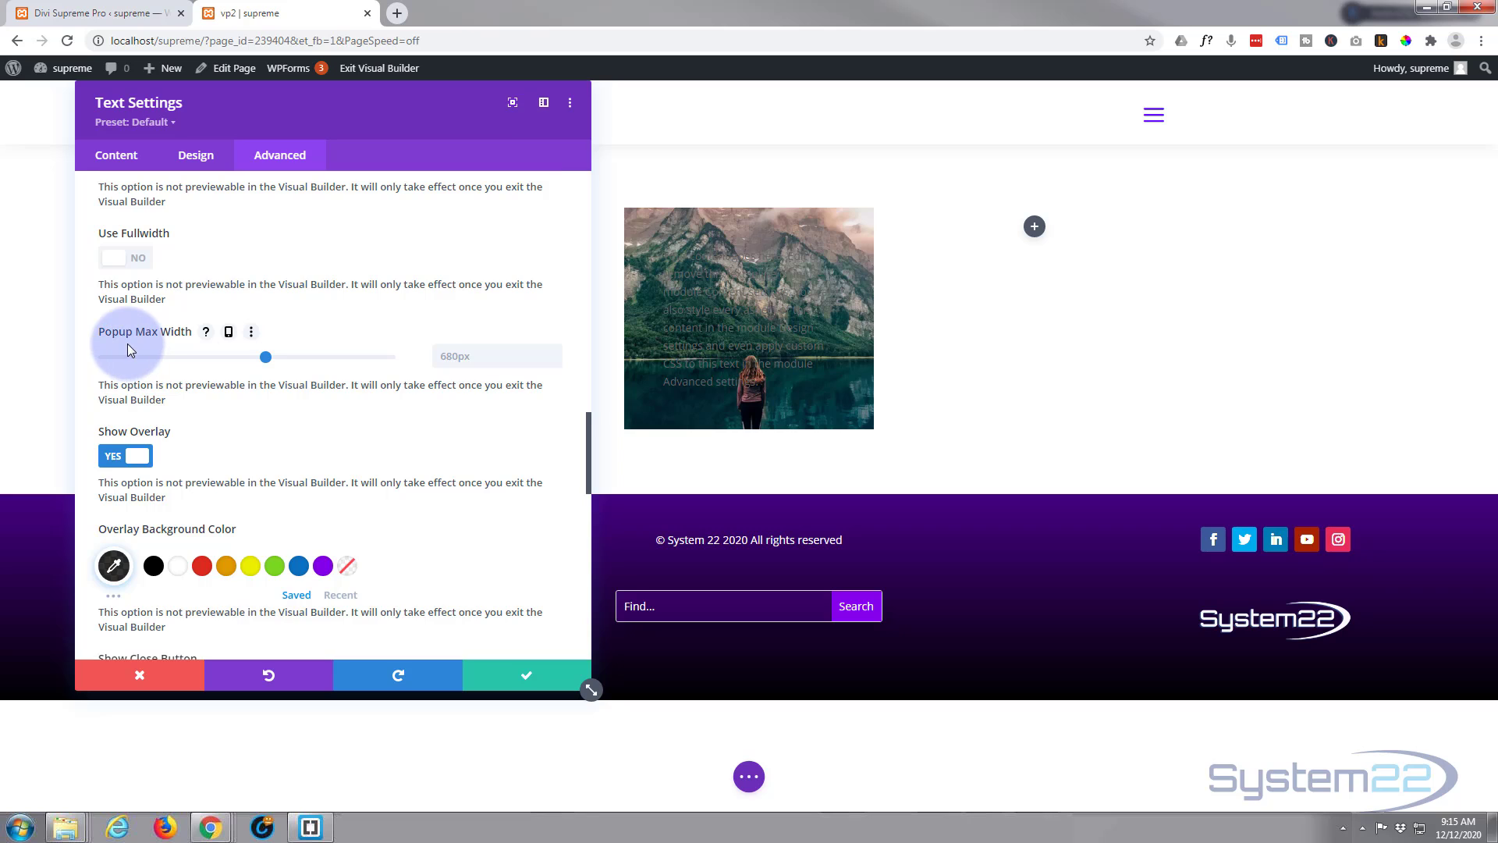
pyautogui.click(229, 333)
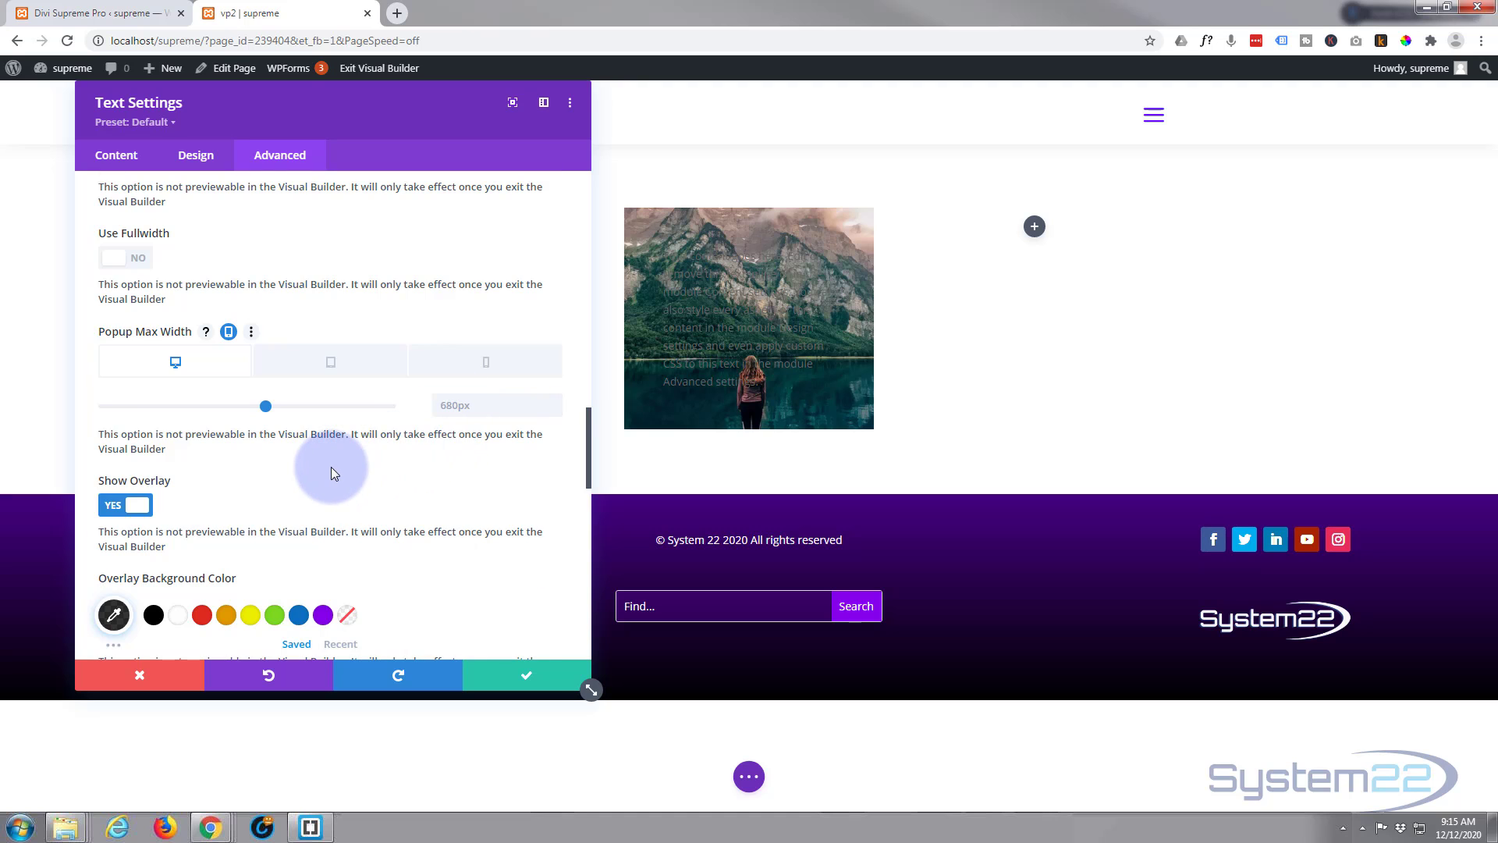
# Step: Check the overlay and close button options, choosing Inside as the Close Button Placement
pyautogui.scroll(-2, 331, 467)
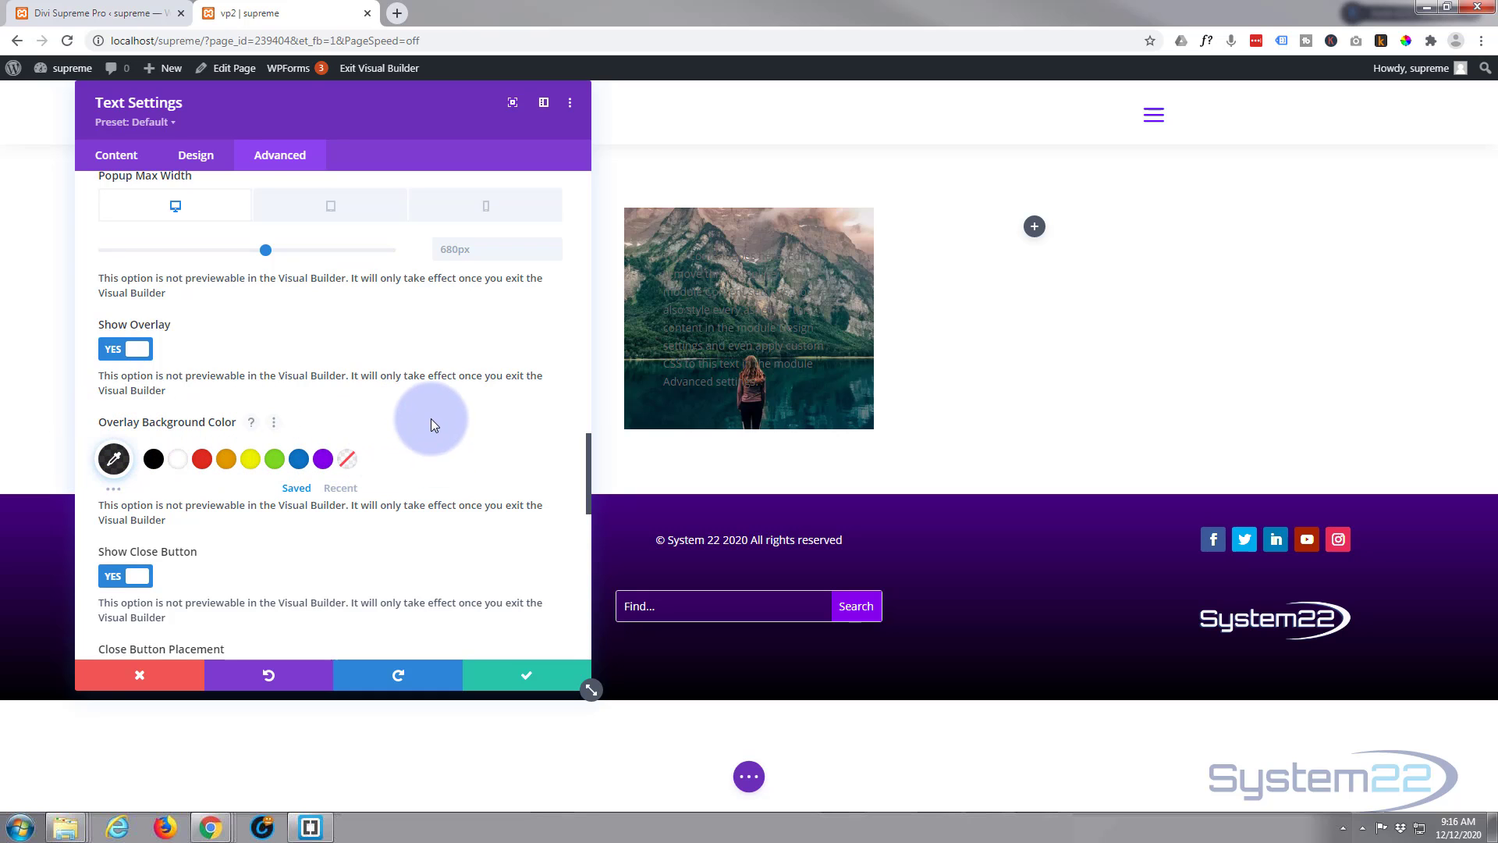
pyautogui.scroll(-1, 431, 418)
pyautogui.scroll(-2, 429, 418)
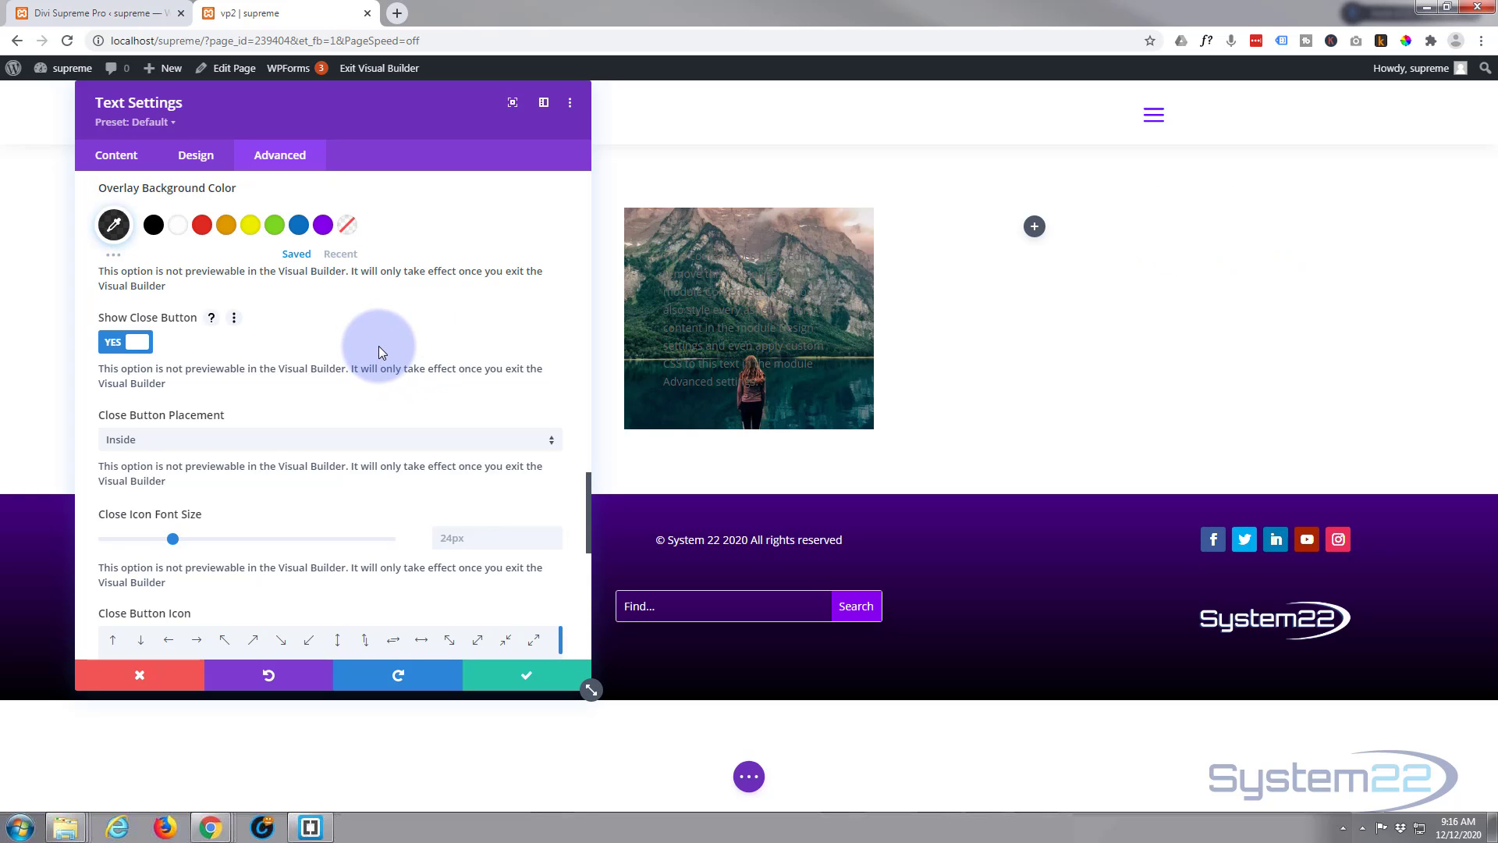
pyautogui.scroll(-1, 378, 347)
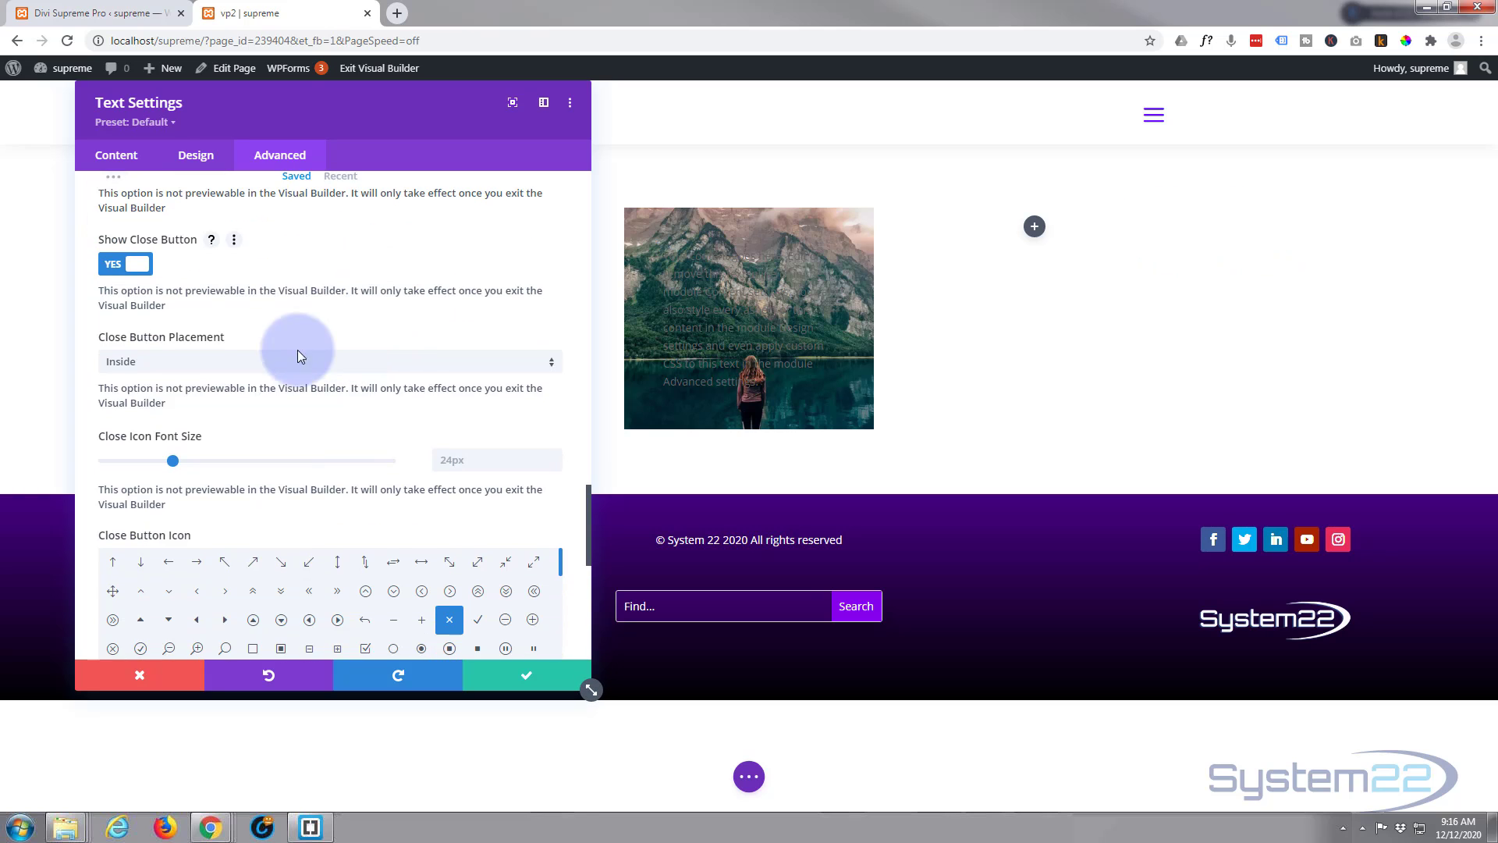
pyautogui.click(190, 364)
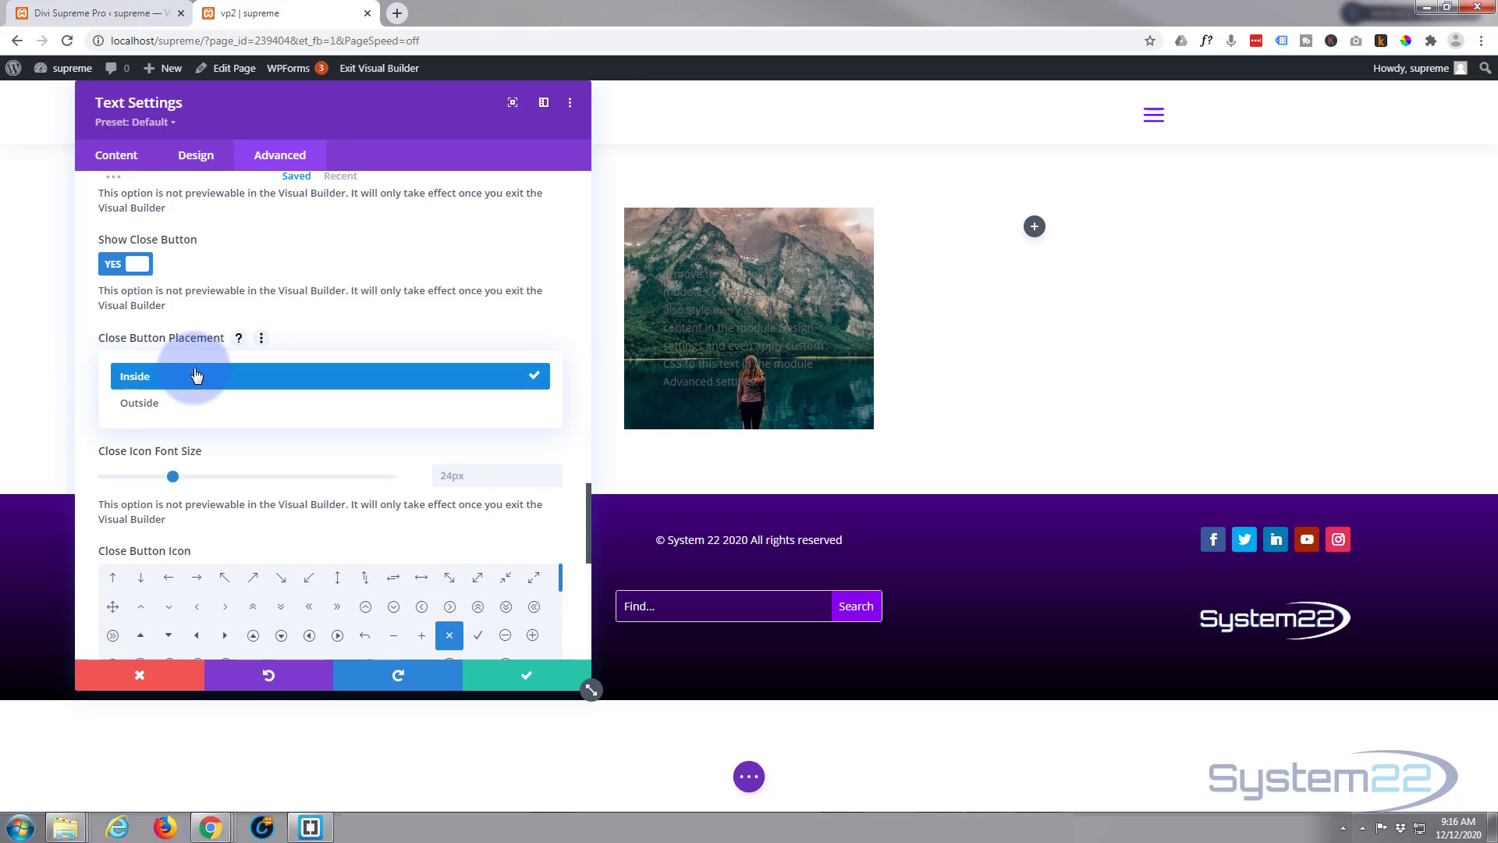
pyautogui.click(196, 376)
# Step: Review the popup's close icon and close button color options and save the Text module's settings
pyautogui.scroll(-1, 187, 373)
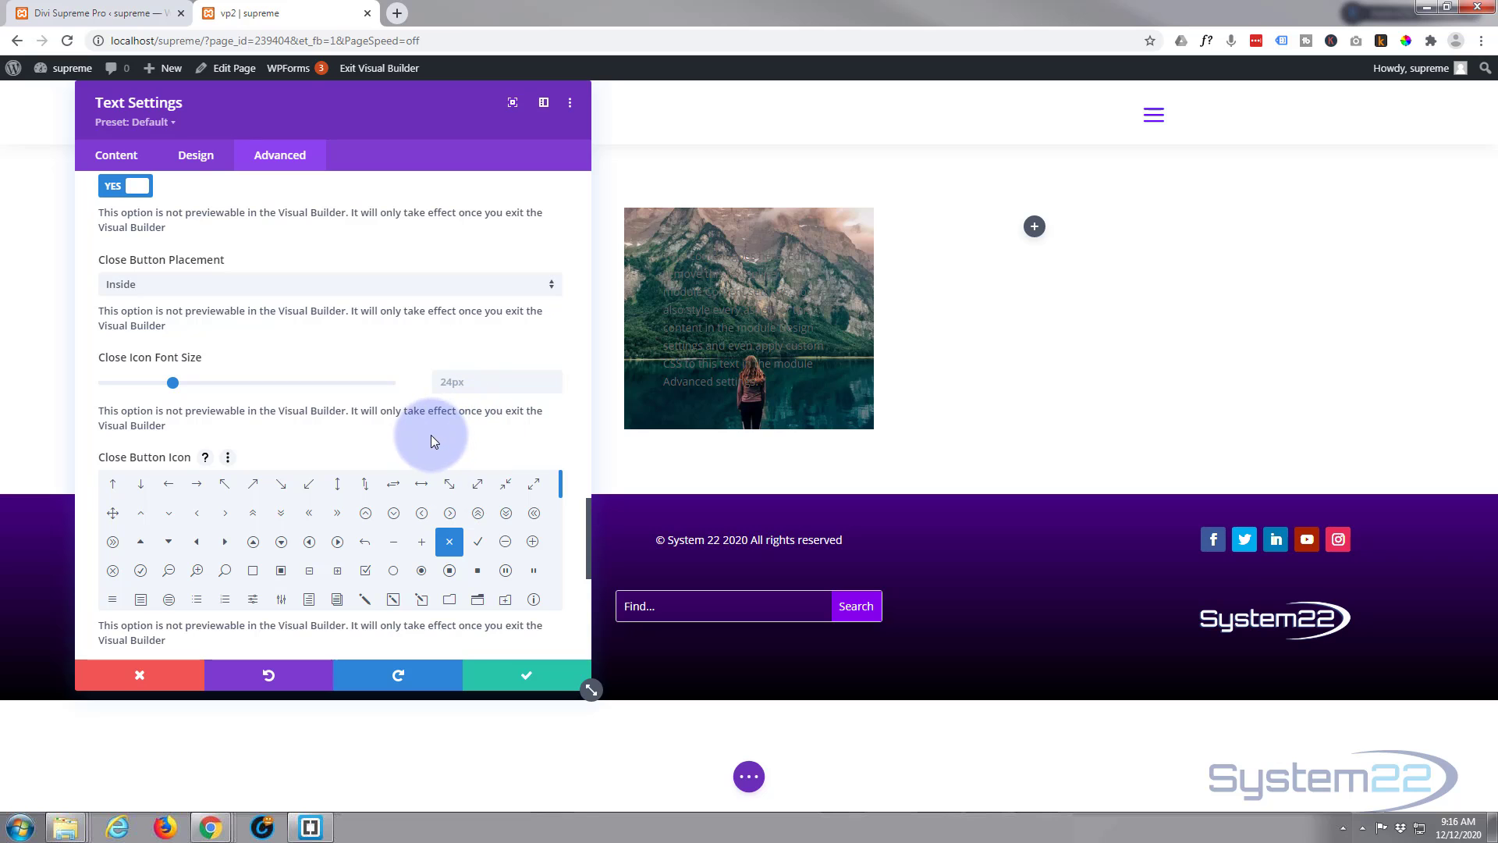
pyautogui.scroll(-5, 283, 551)
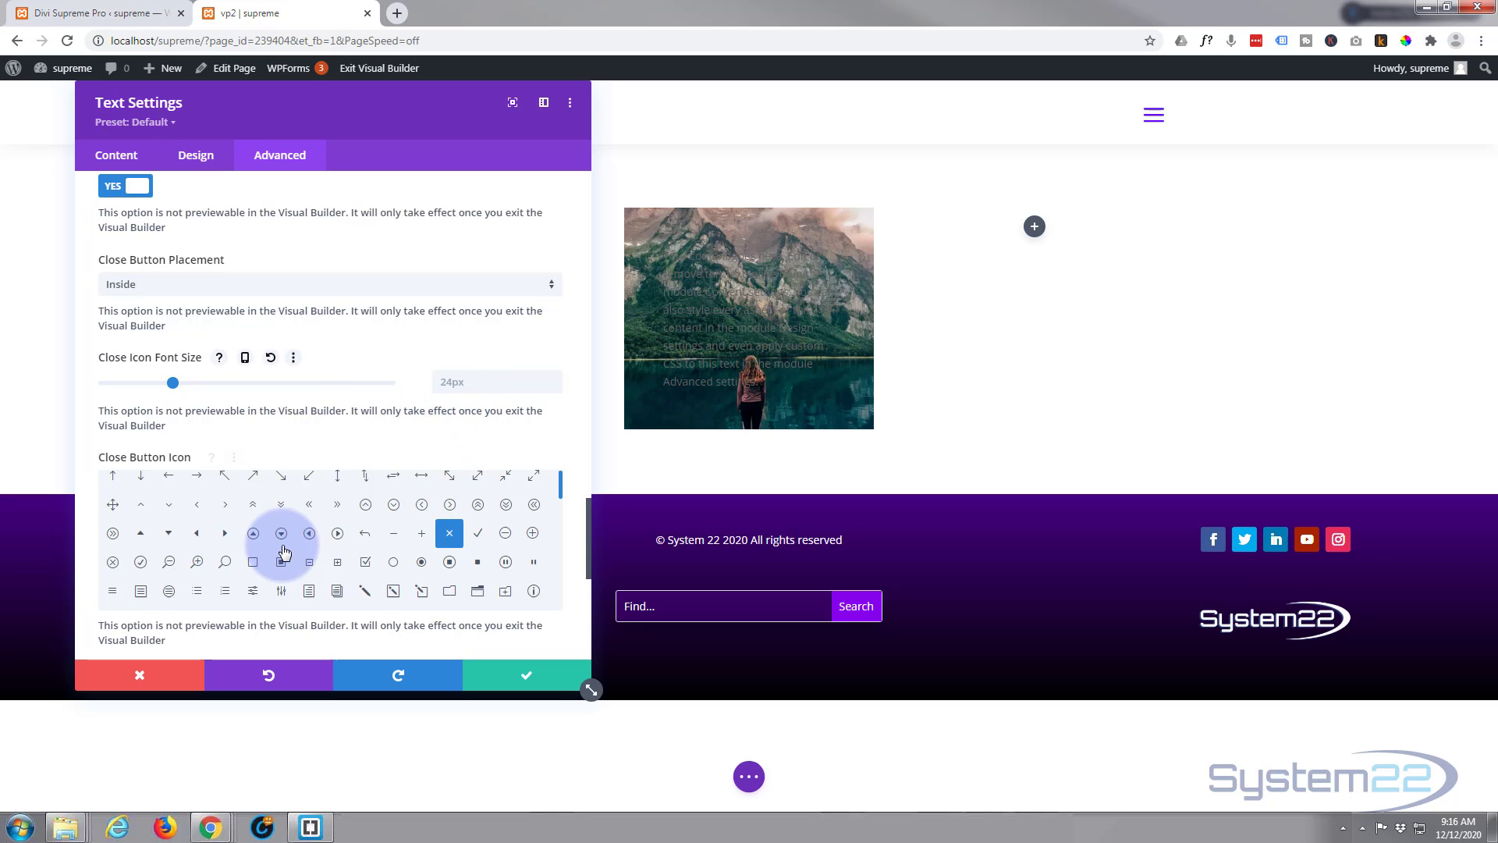
pyautogui.scroll(-10, 284, 551)
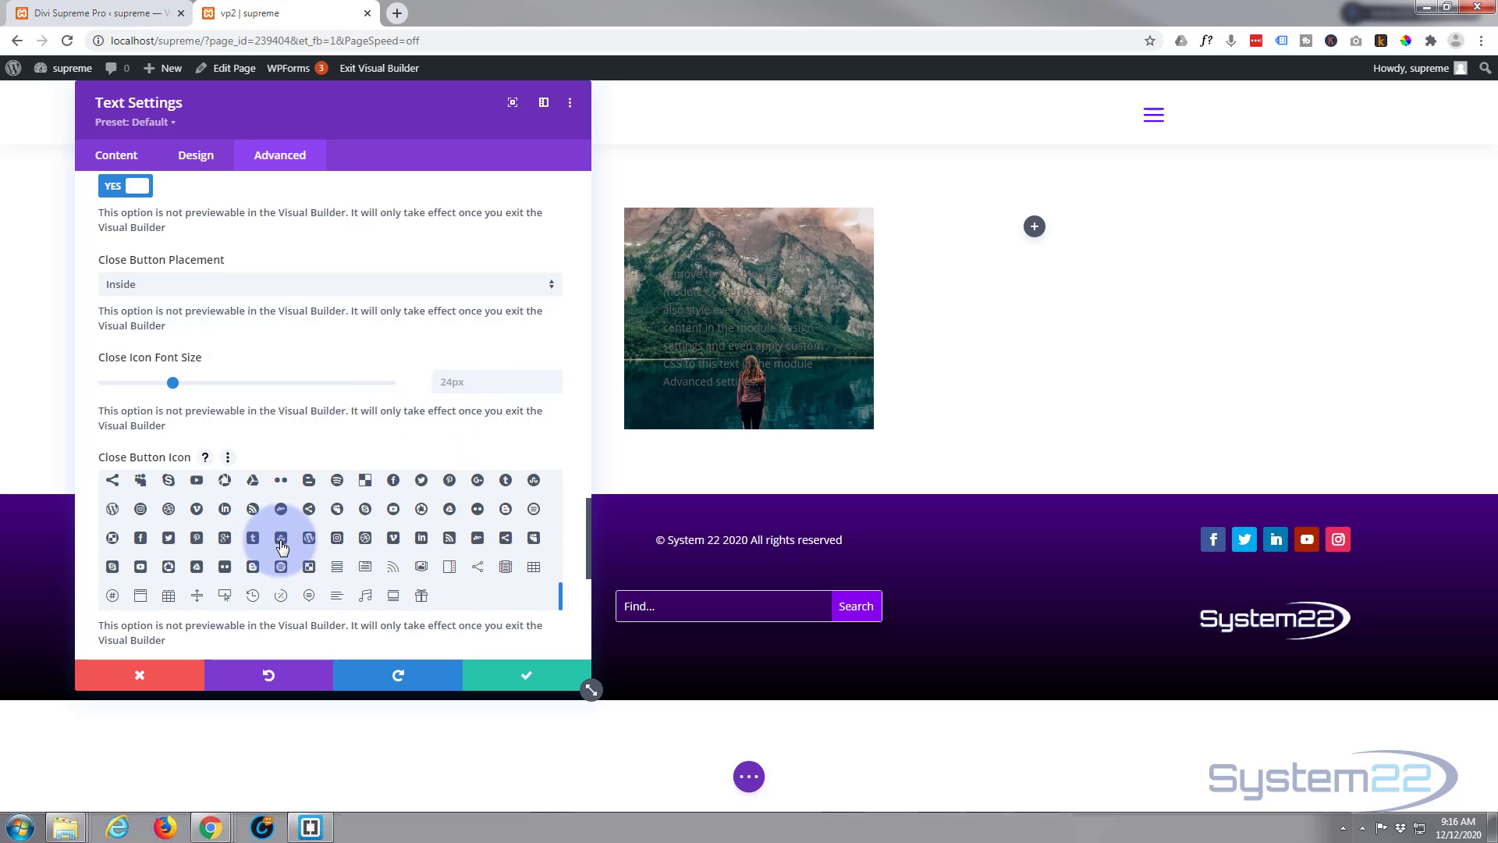
pyautogui.scroll(-4, 250, 434)
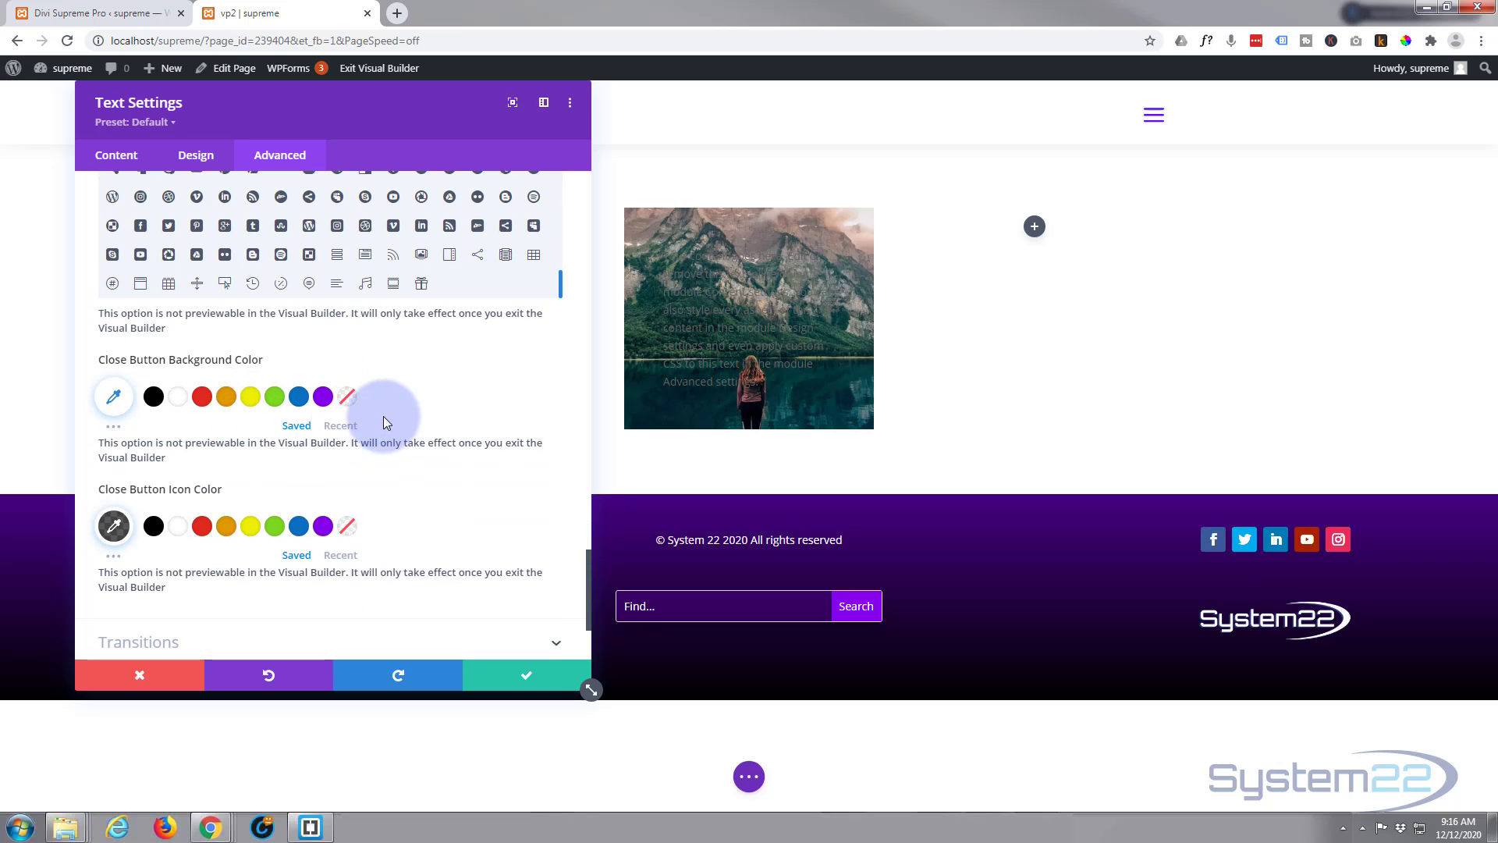
pyautogui.scroll(-1, 427, 414)
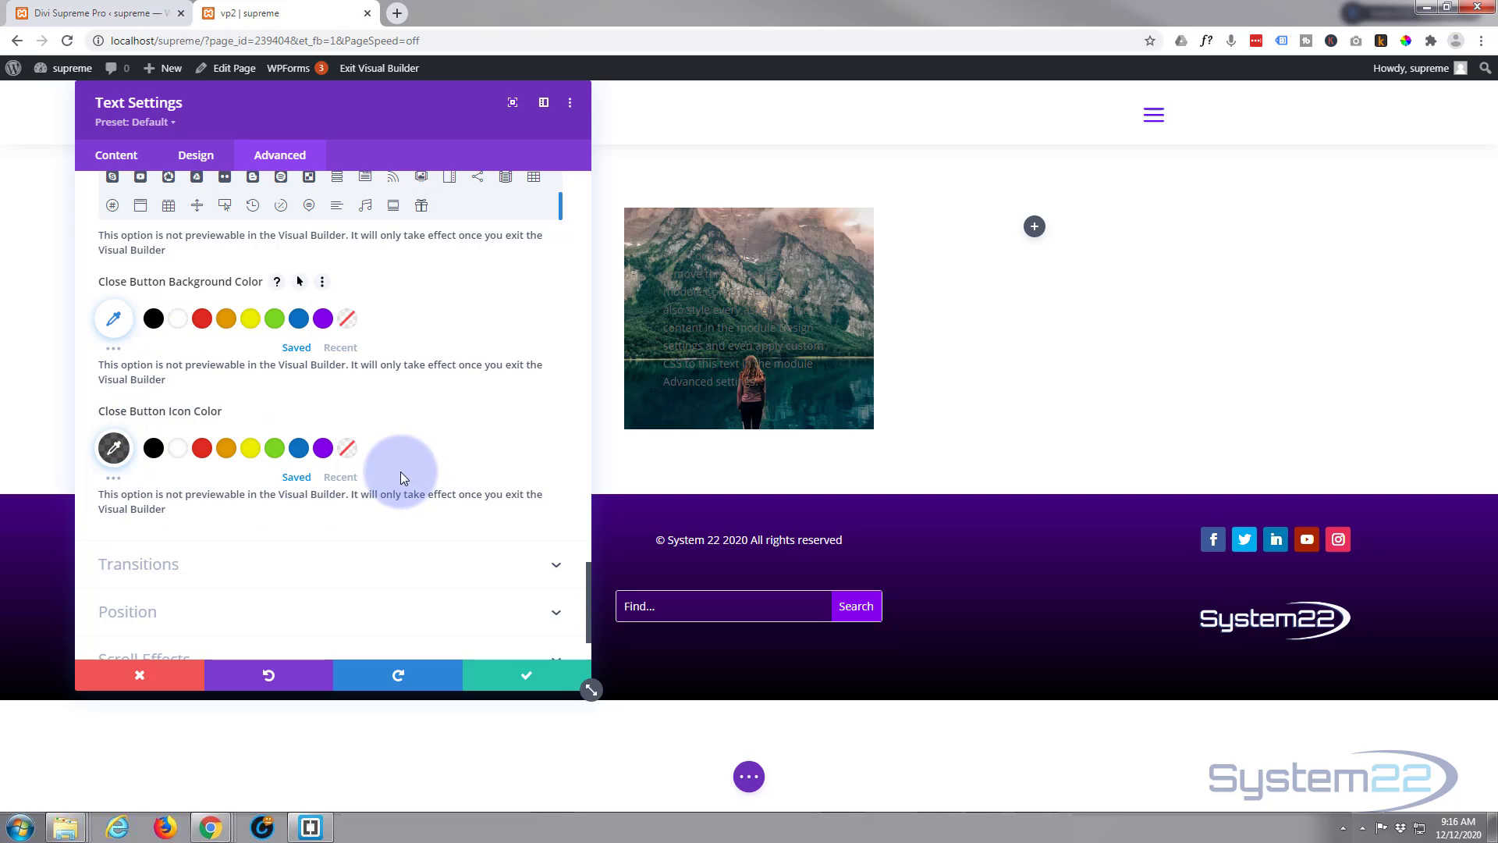
pyautogui.scroll(-1, 400, 471)
pyautogui.scroll(-1, 400, 474)
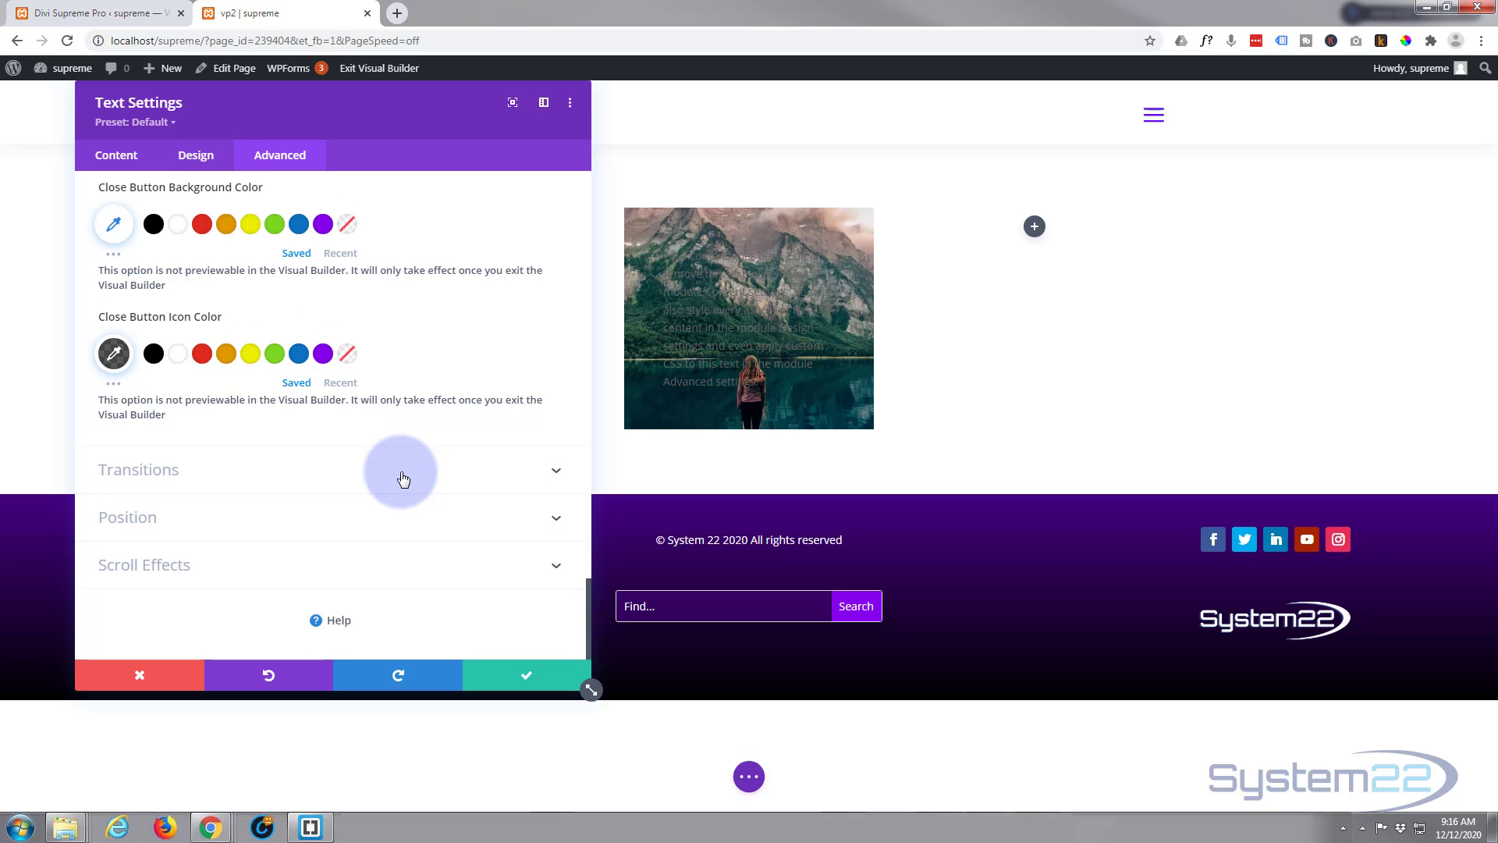
pyautogui.click(535, 679)
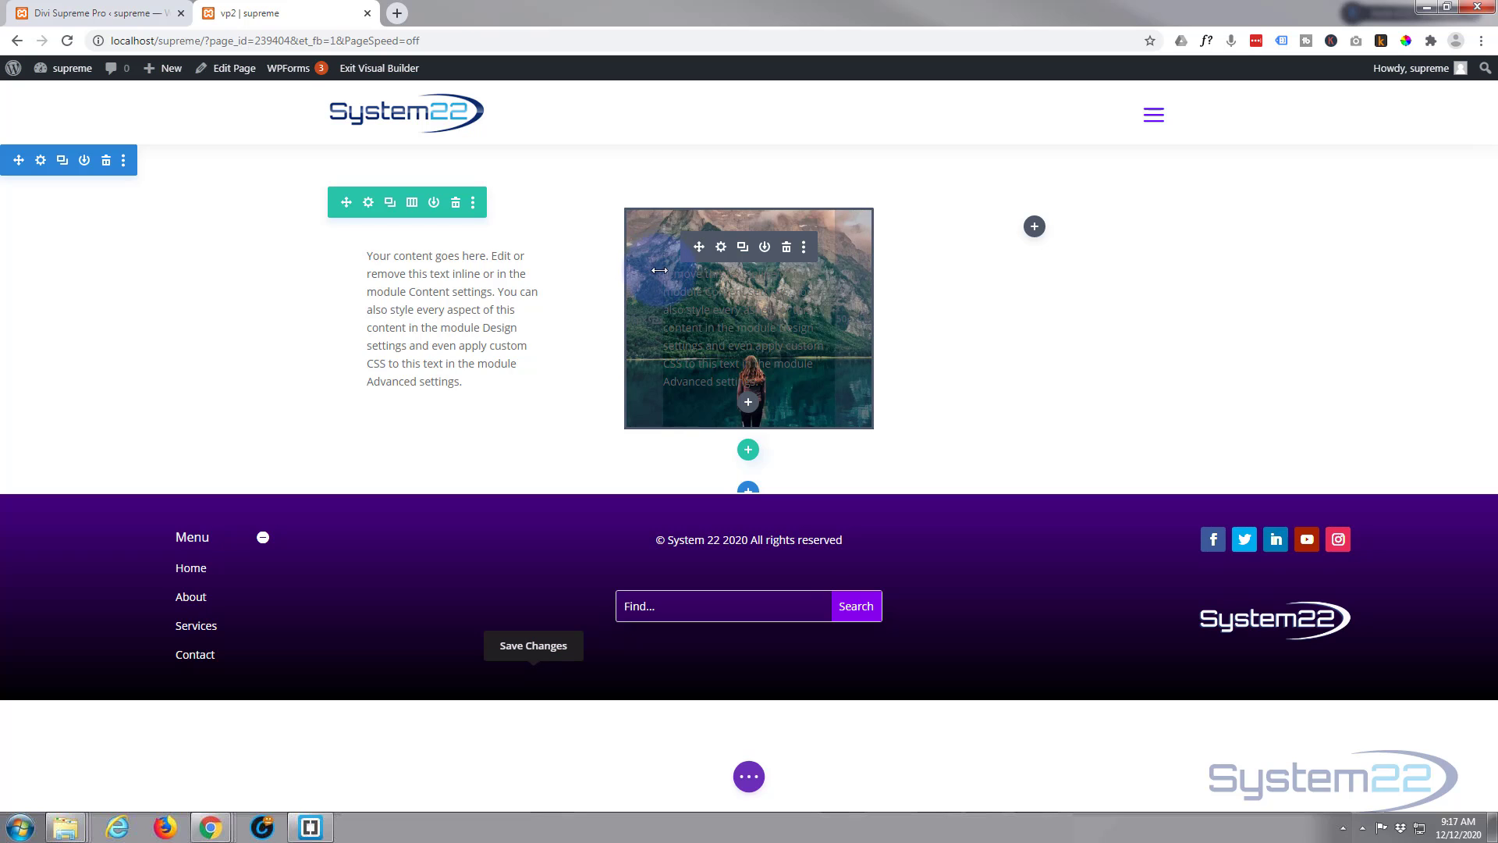
# Step: Set the hover opacity filter of the middle column's Text module to 0% and compare its desktop and hover states
pyautogui.click(722, 248)
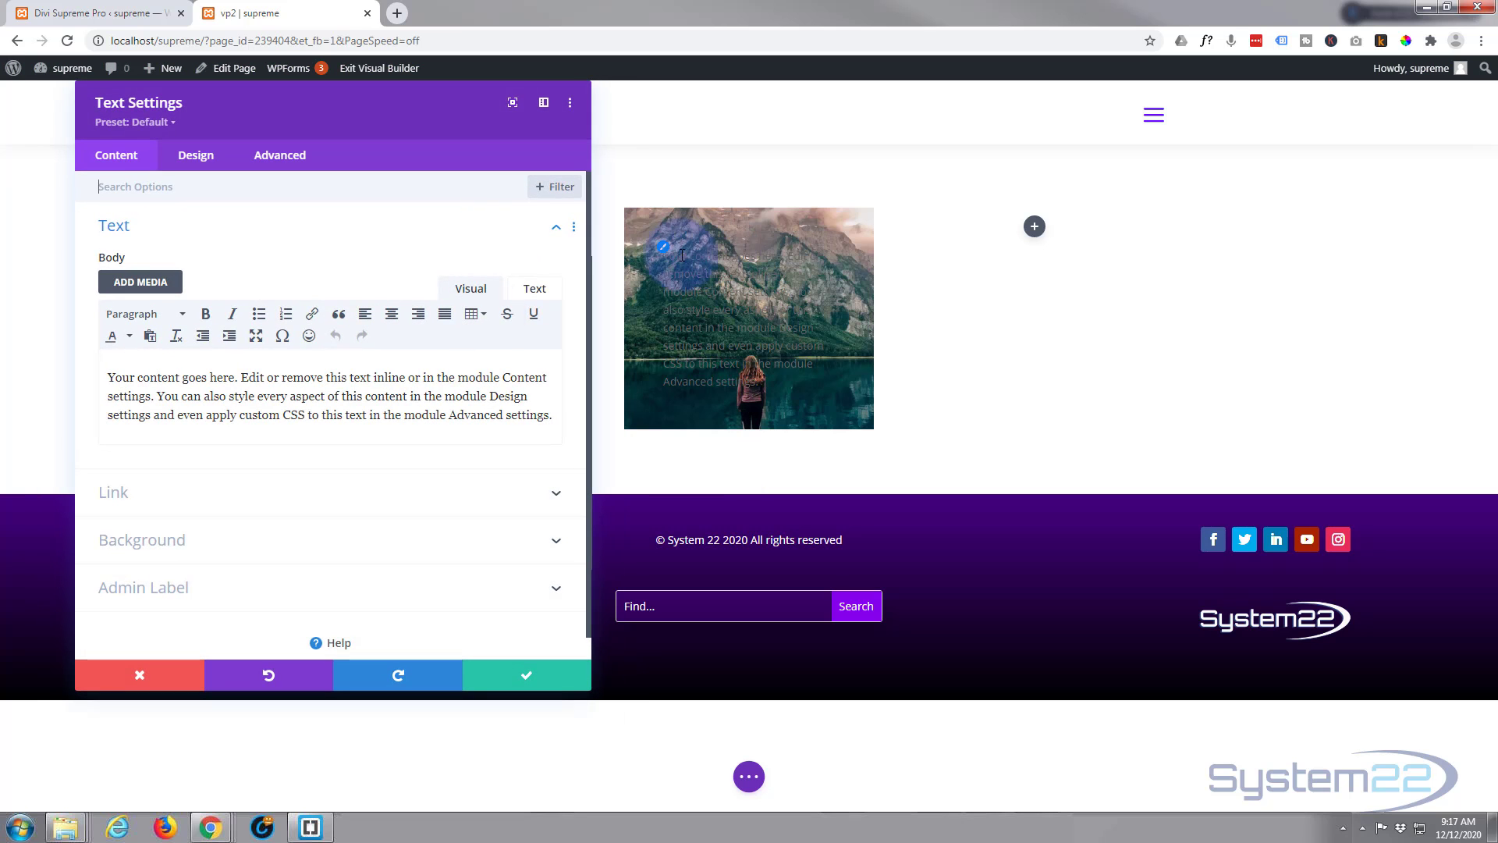
pyautogui.click(198, 158)
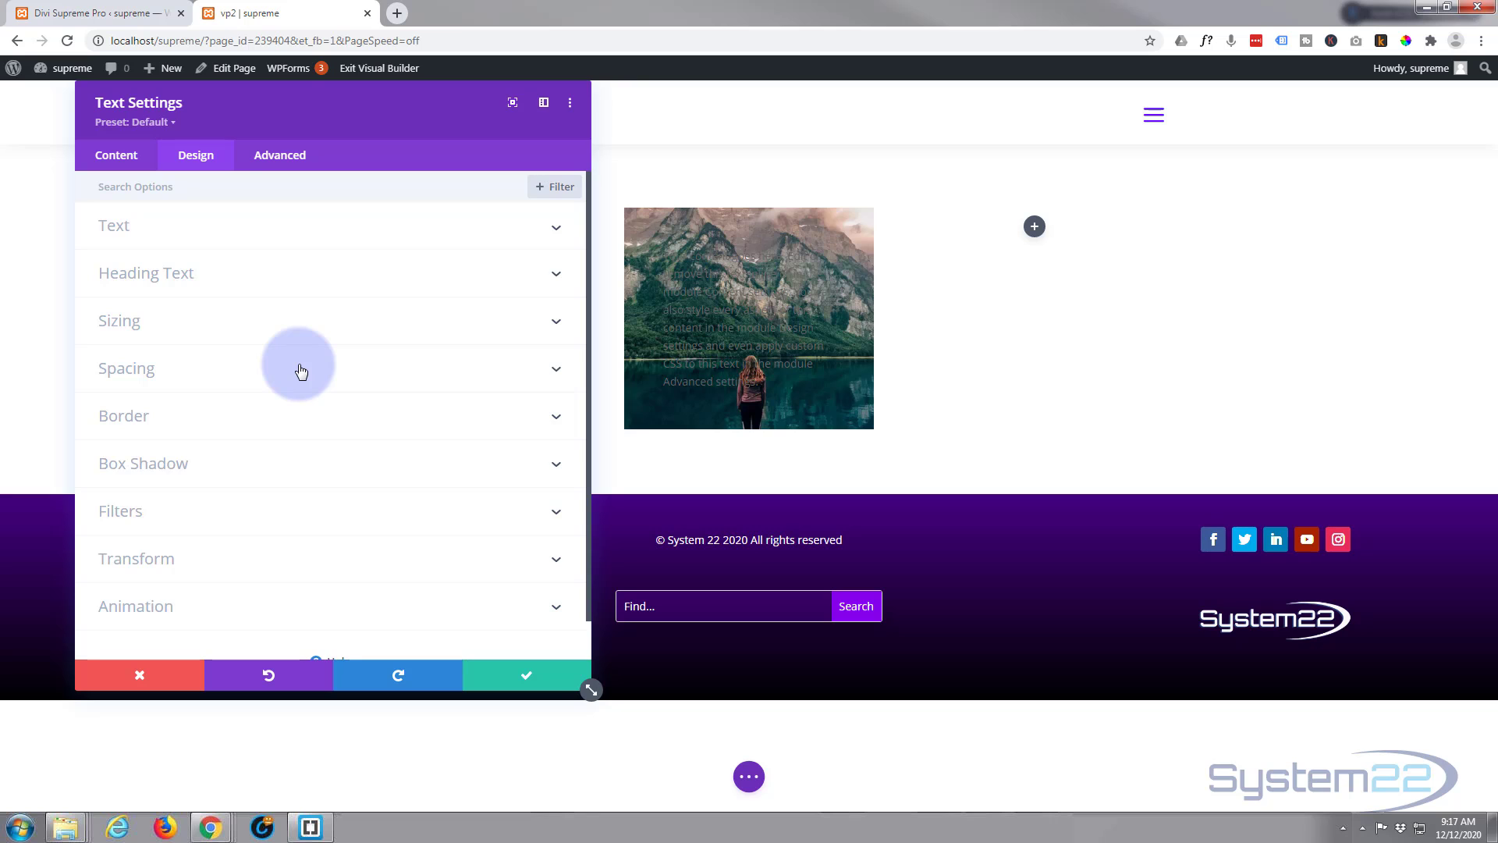
pyautogui.scroll(-1, 301, 370)
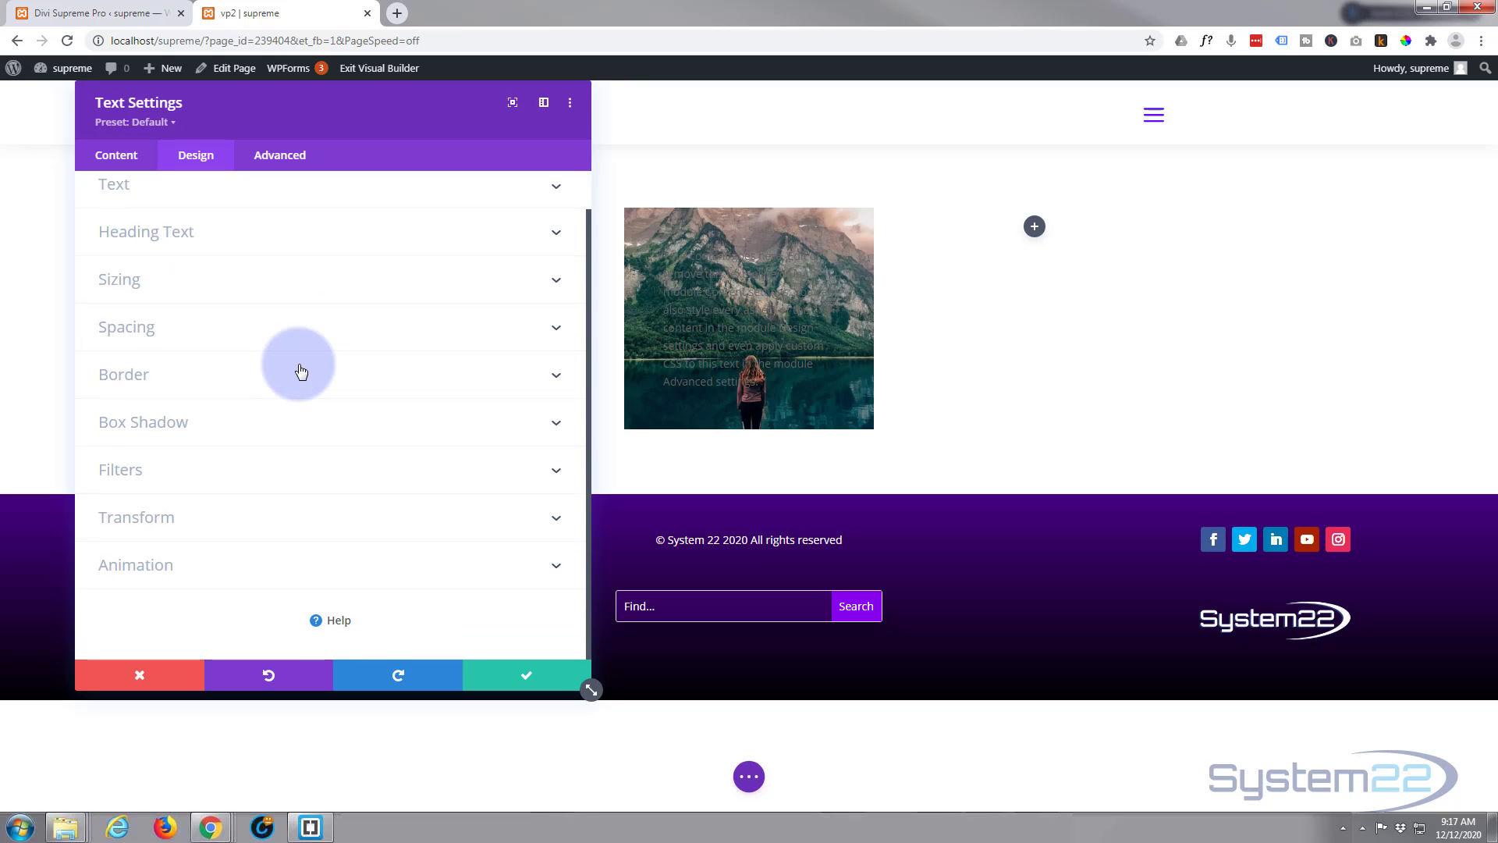
pyautogui.click(219, 471)
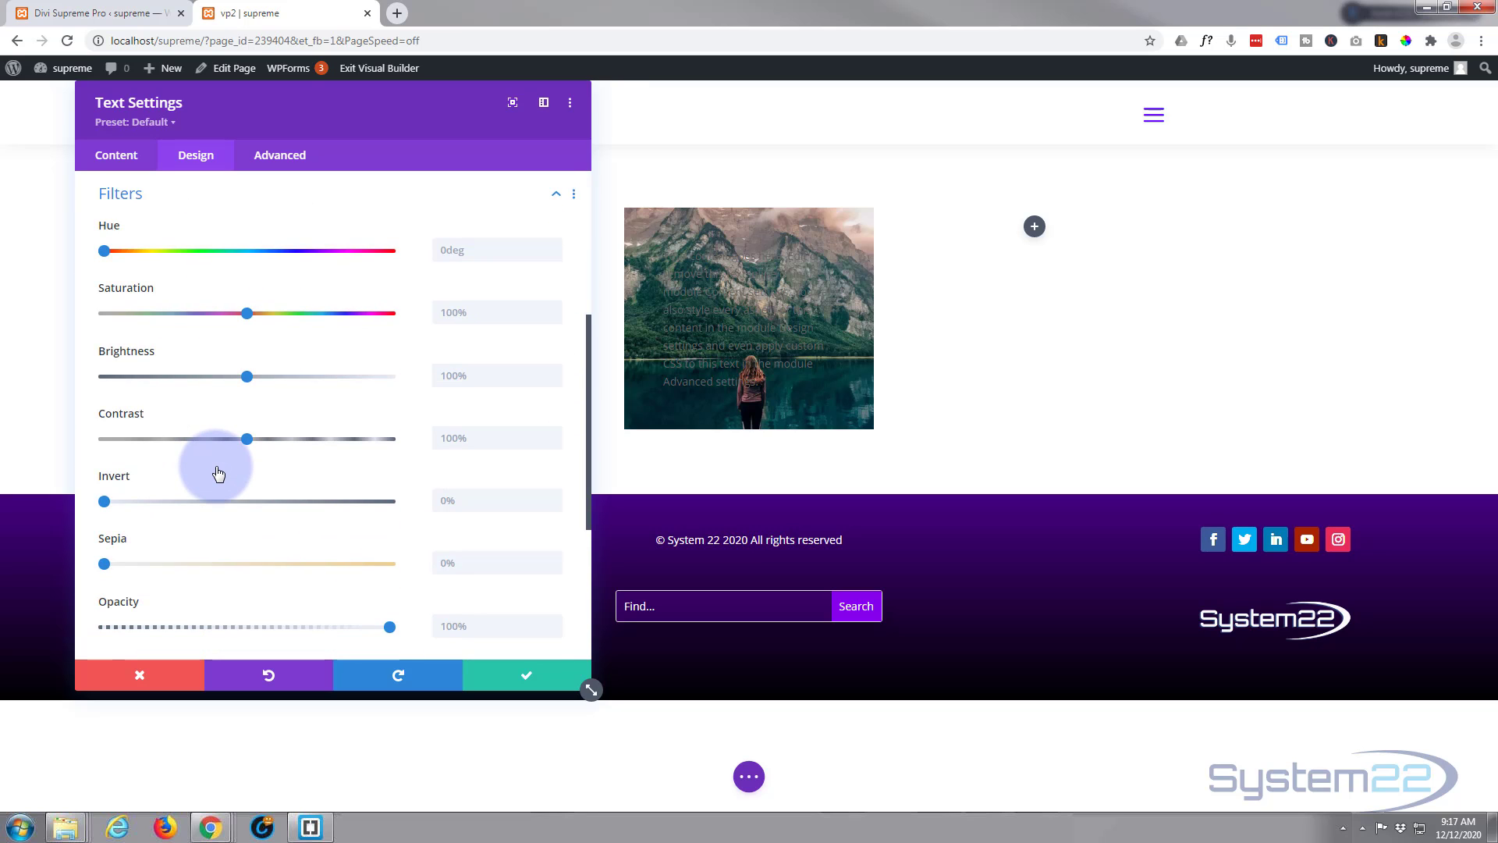
pyautogui.scroll(-3, 218, 461)
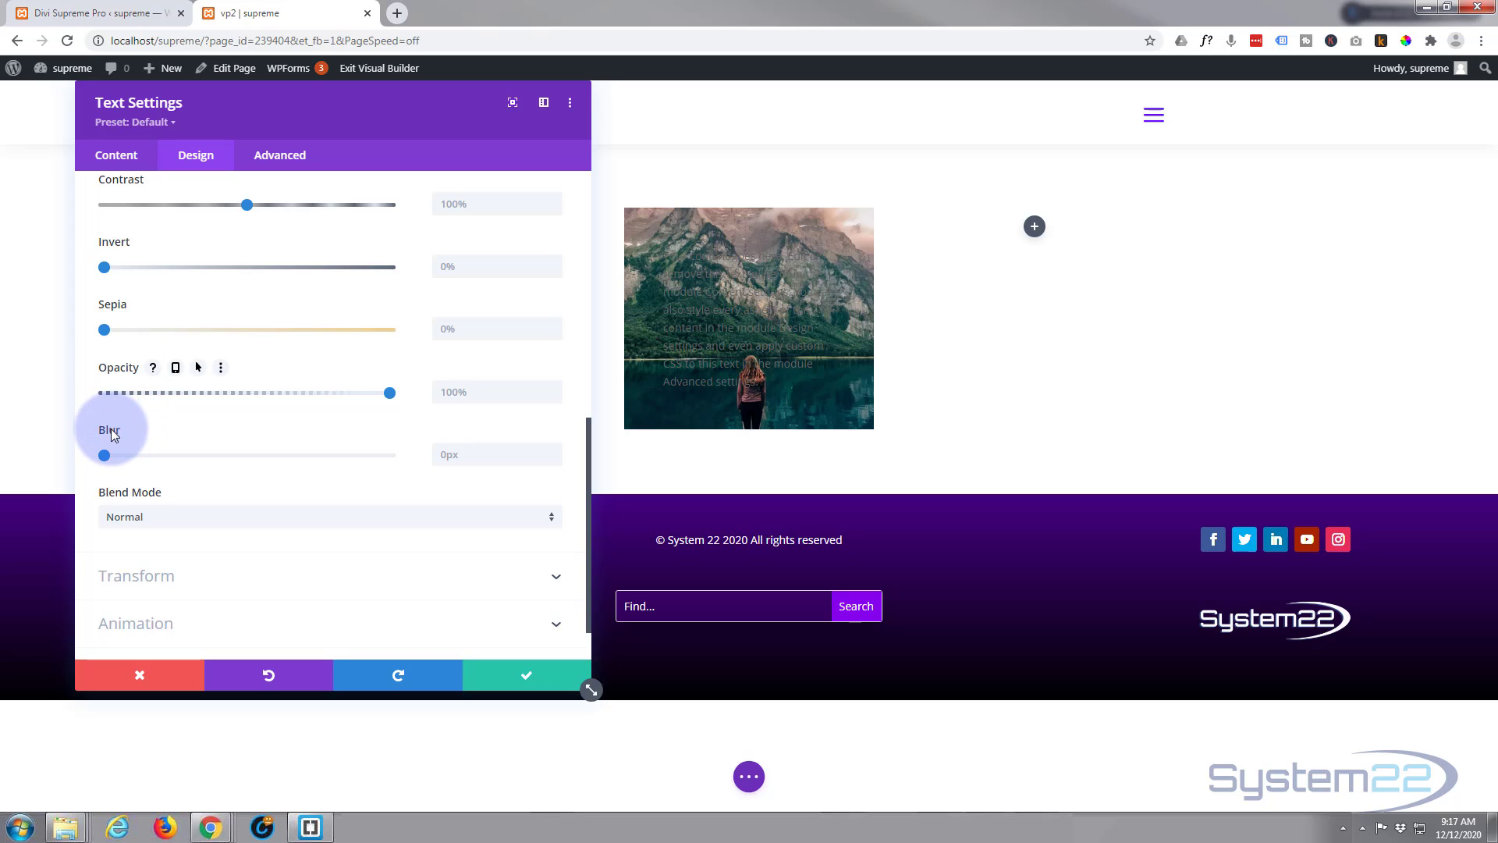
pyautogui.click(198, 368)
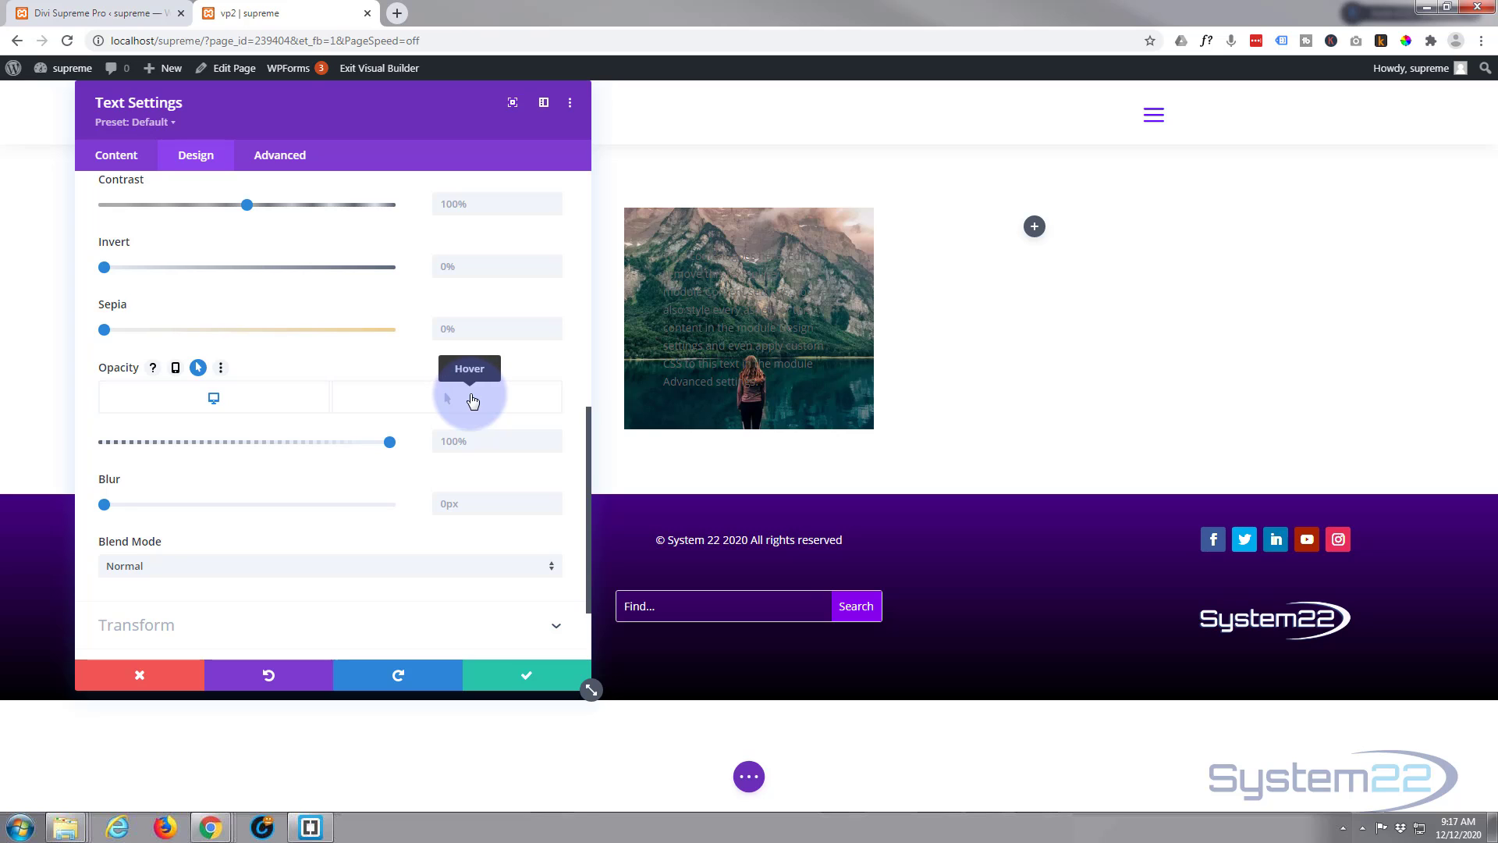
pyautogui.click(456, 399)
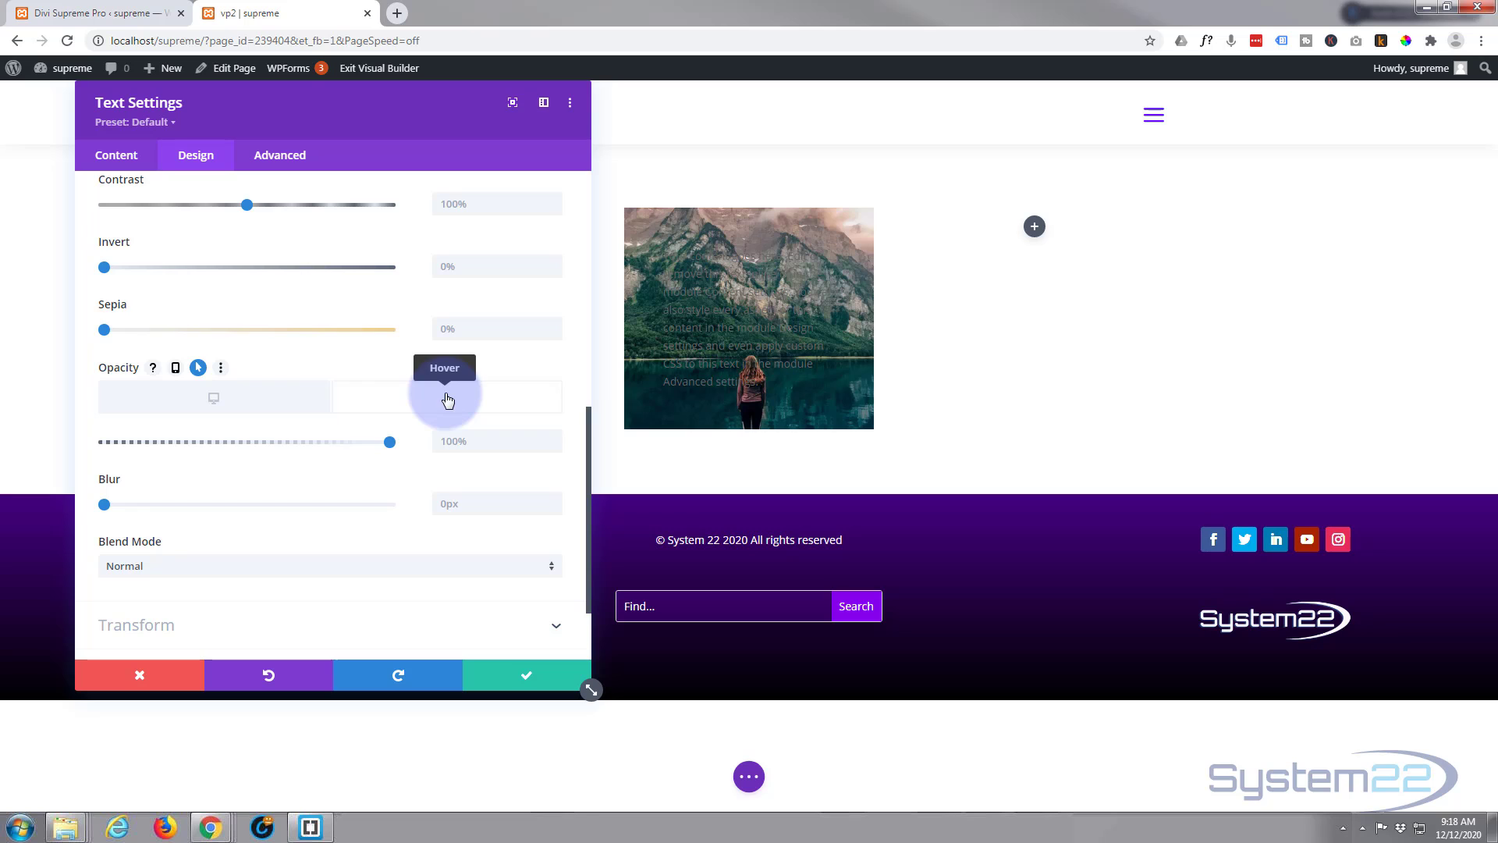
pyautogui.moveTo(392, 446); pyautogui.dragTo(71, 446)
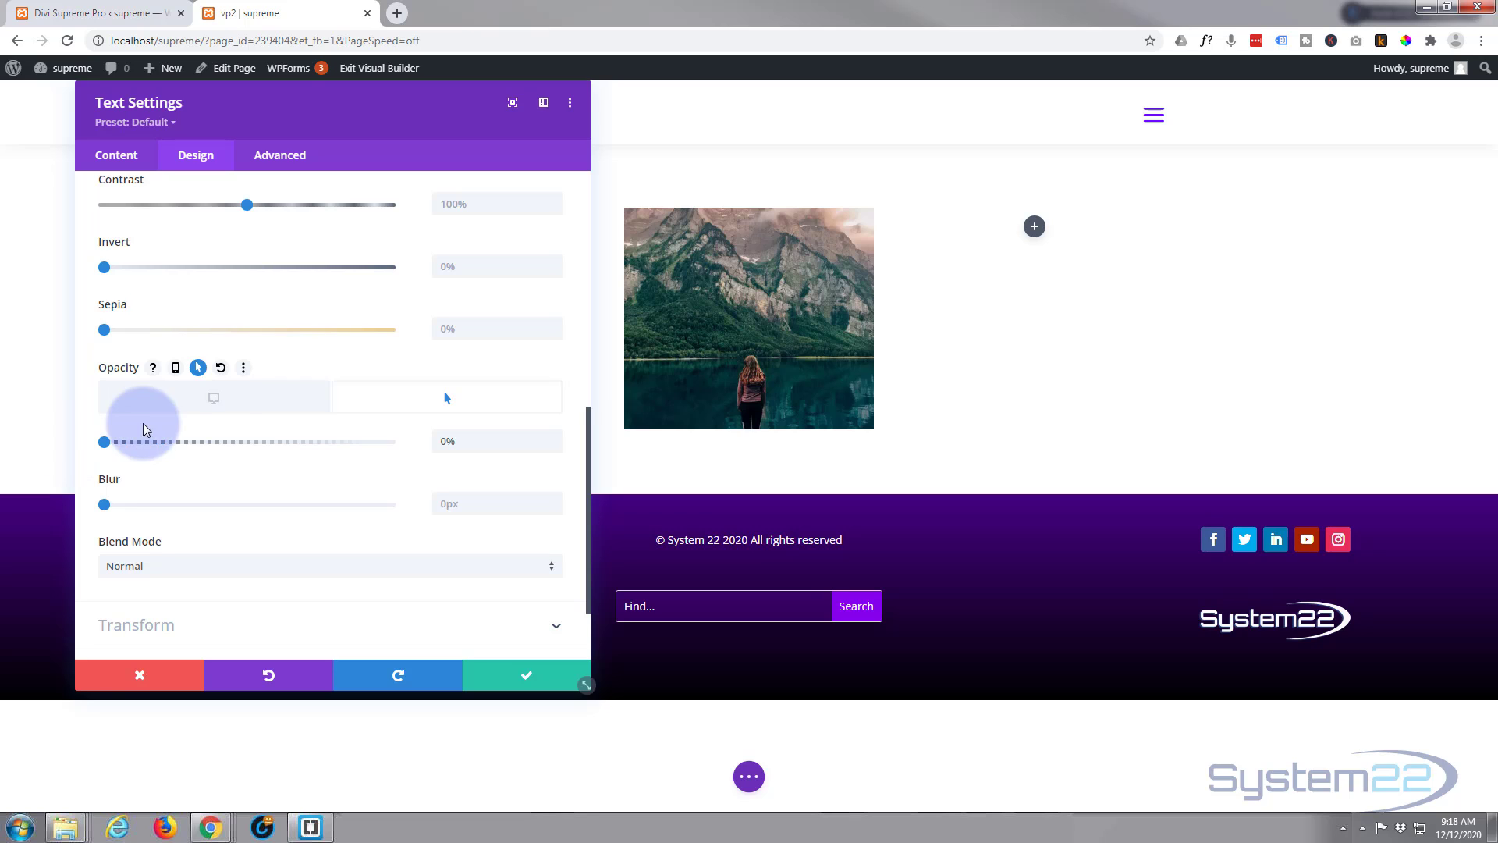
pyautogui.click(226, 401)
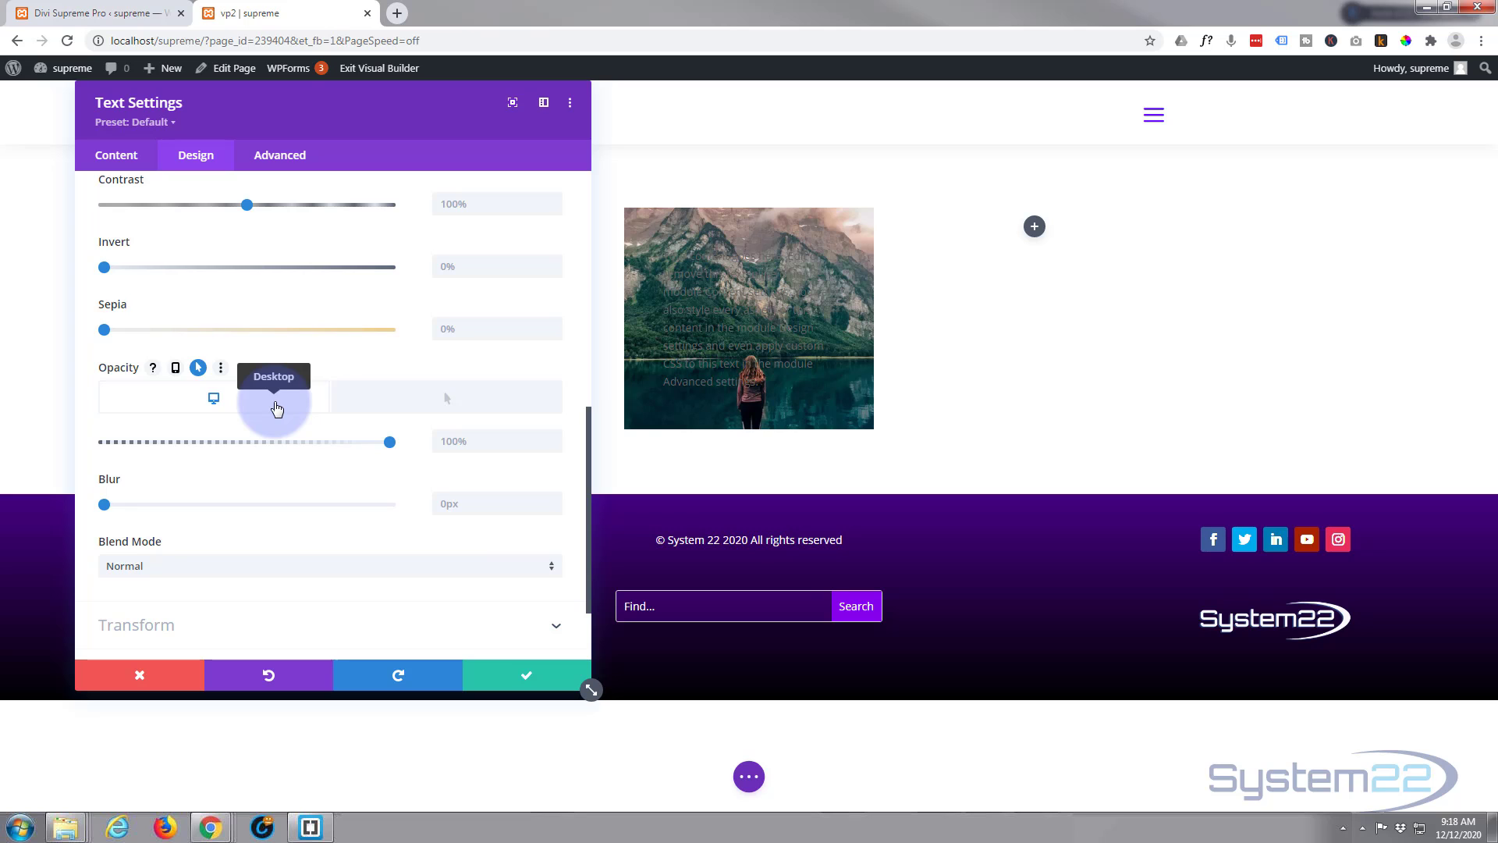
pyautogui.click(392, 402)
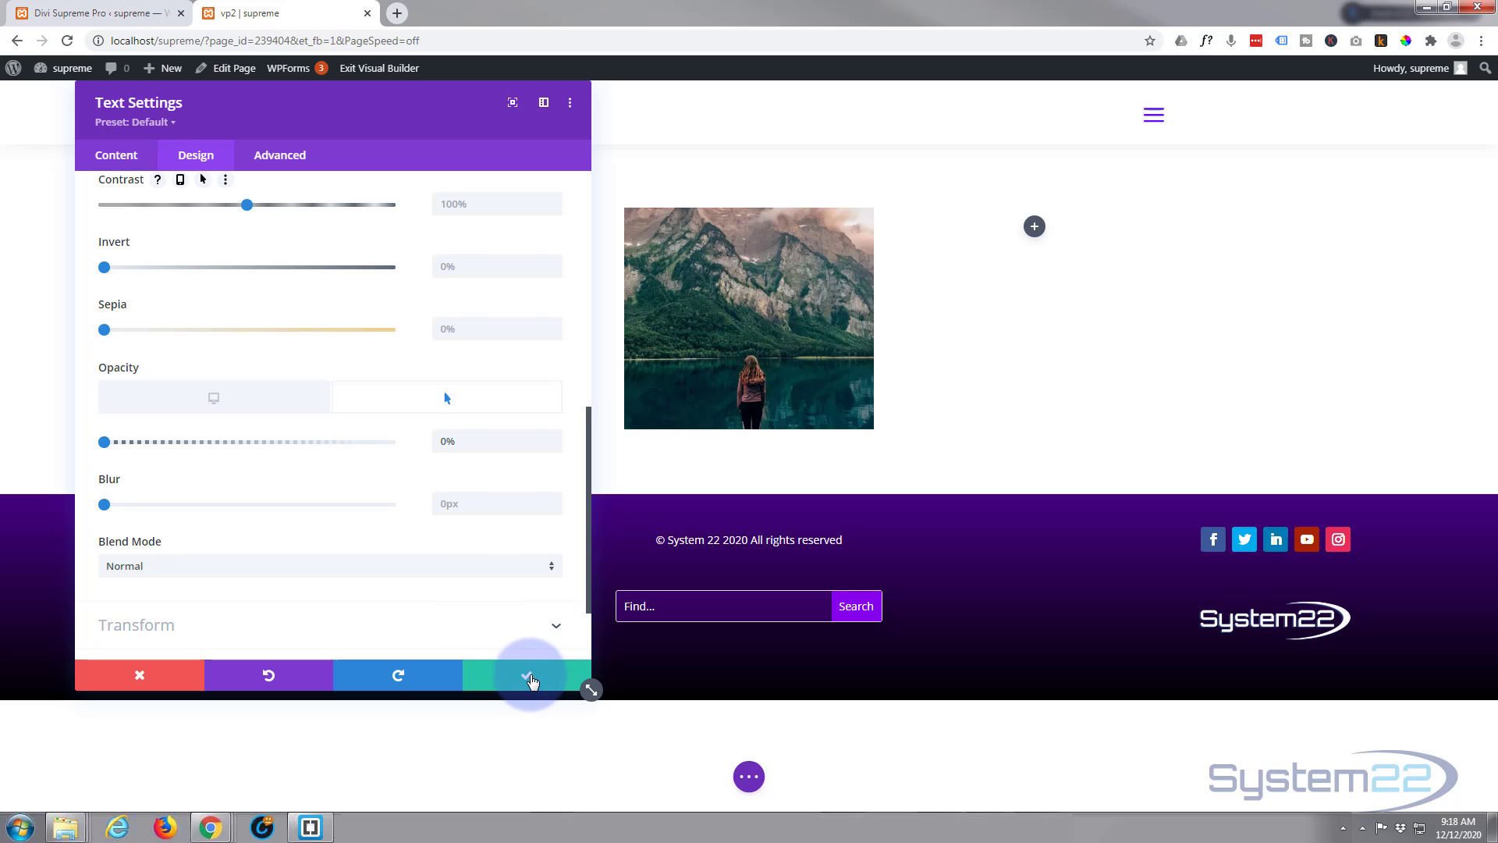
# Step: Save the Text module's settings and, with background hover options enabled, remove the middle column's desktop background image
pyautogui.click(529, 679)
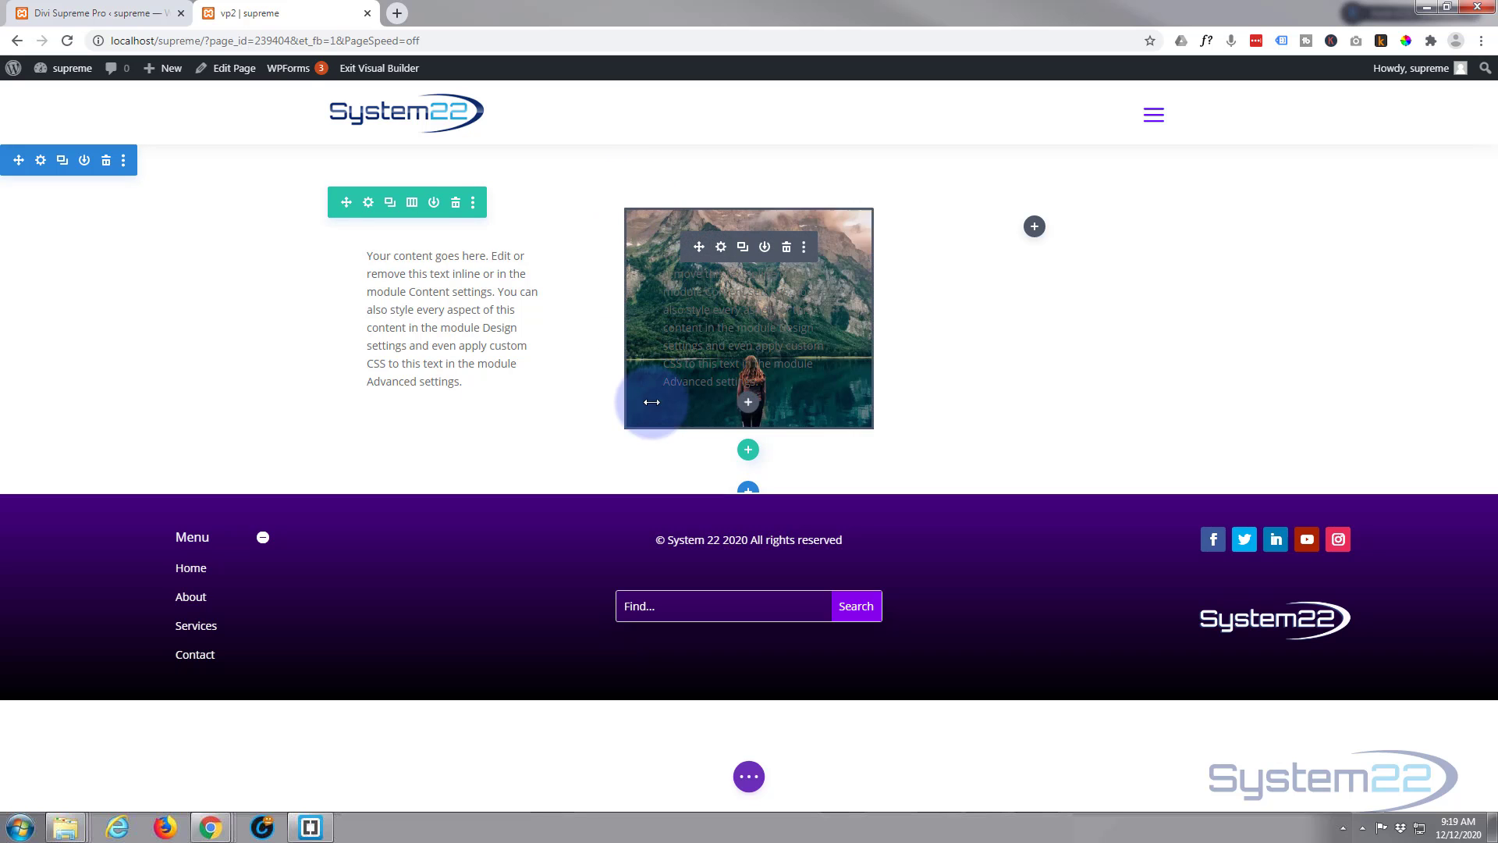
pyautogui.click(368, 202)
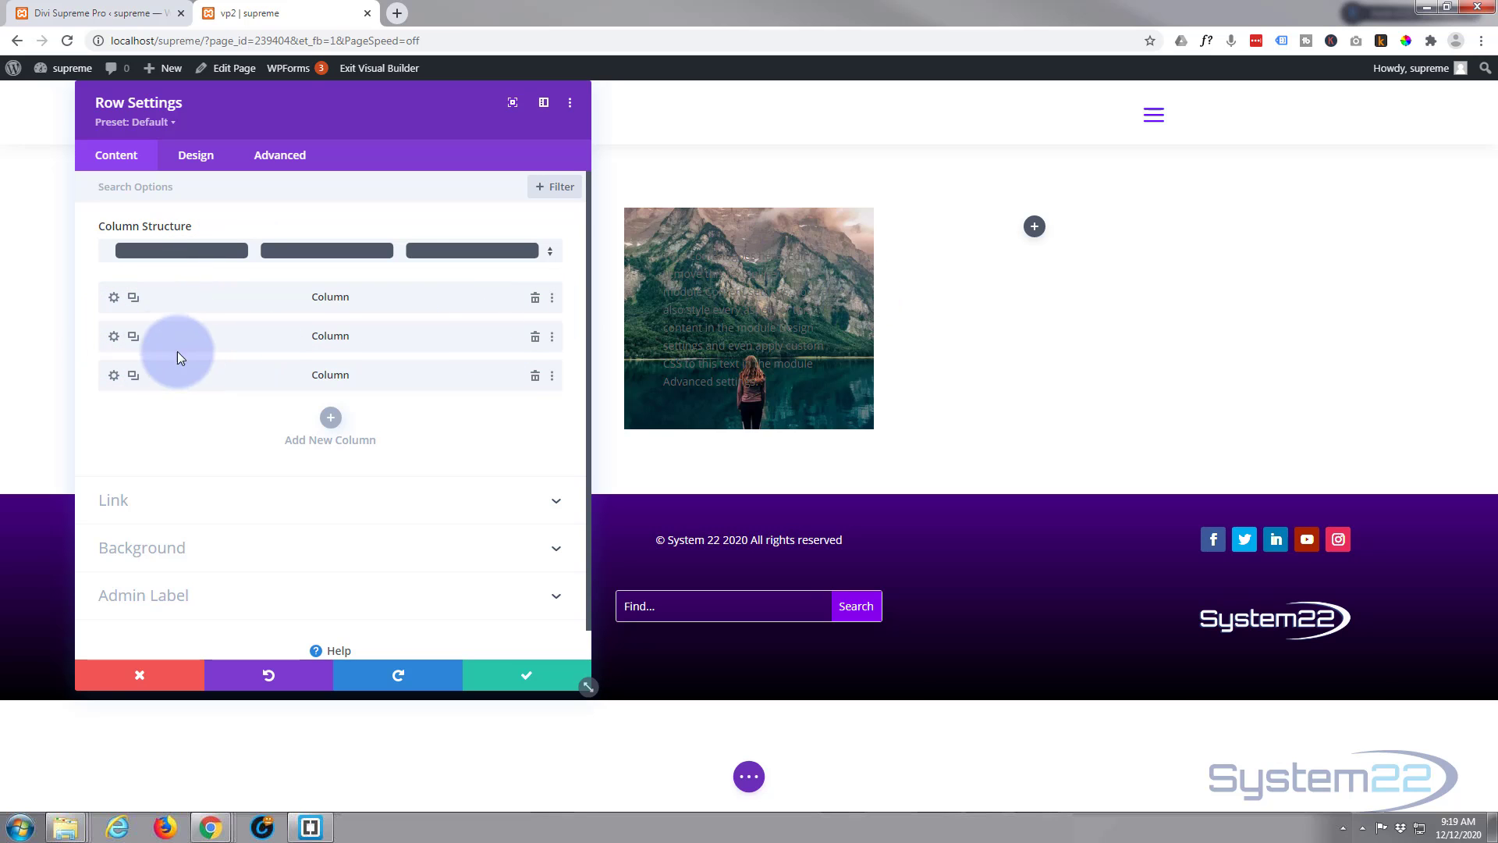
pyautogui.click(114, 336)
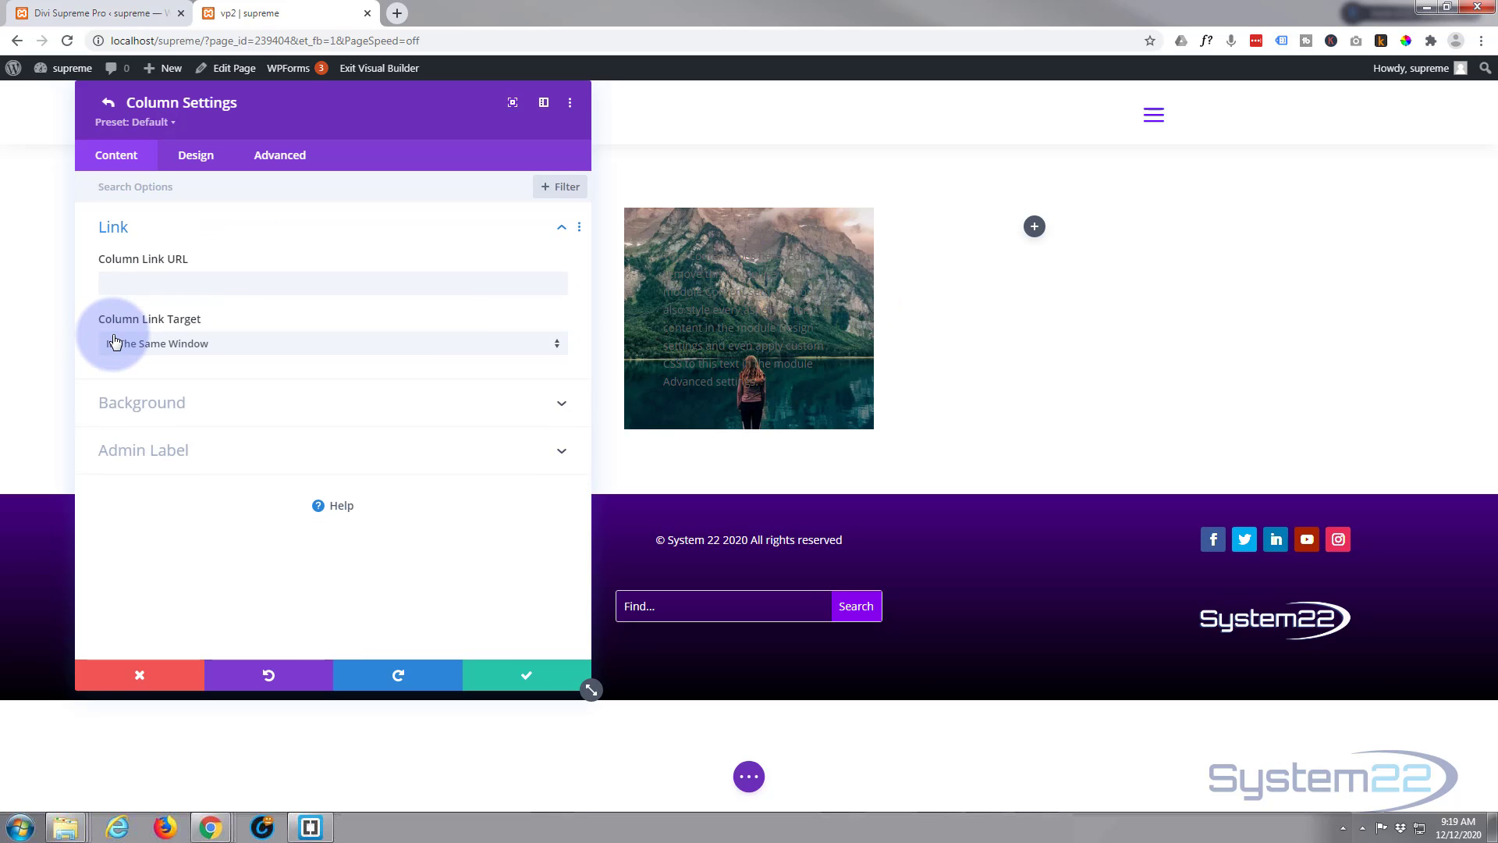
pyautogui.click(241, 405)
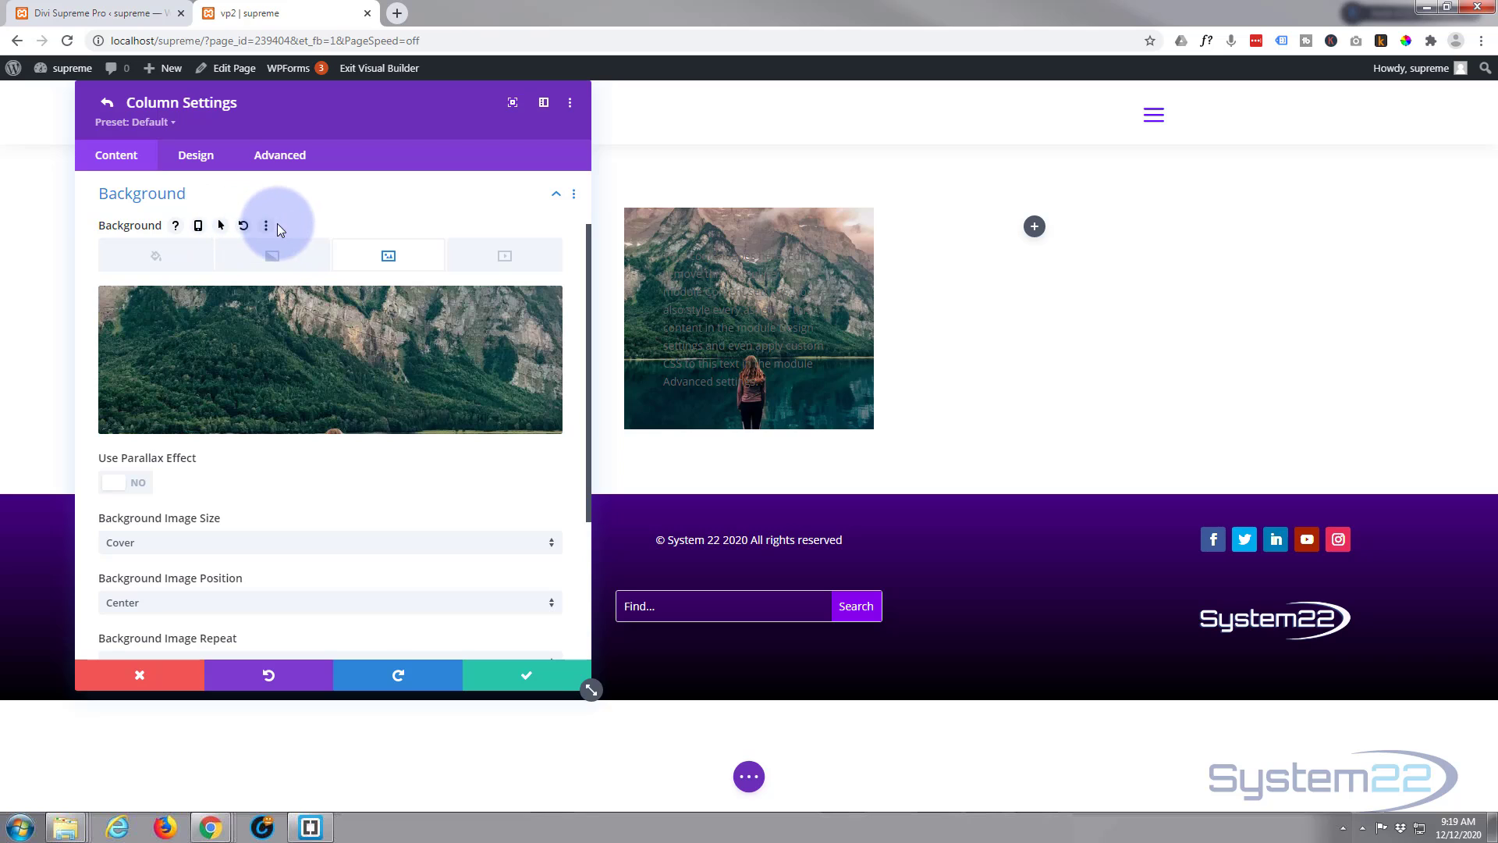
pyautogui.click(222, 226)
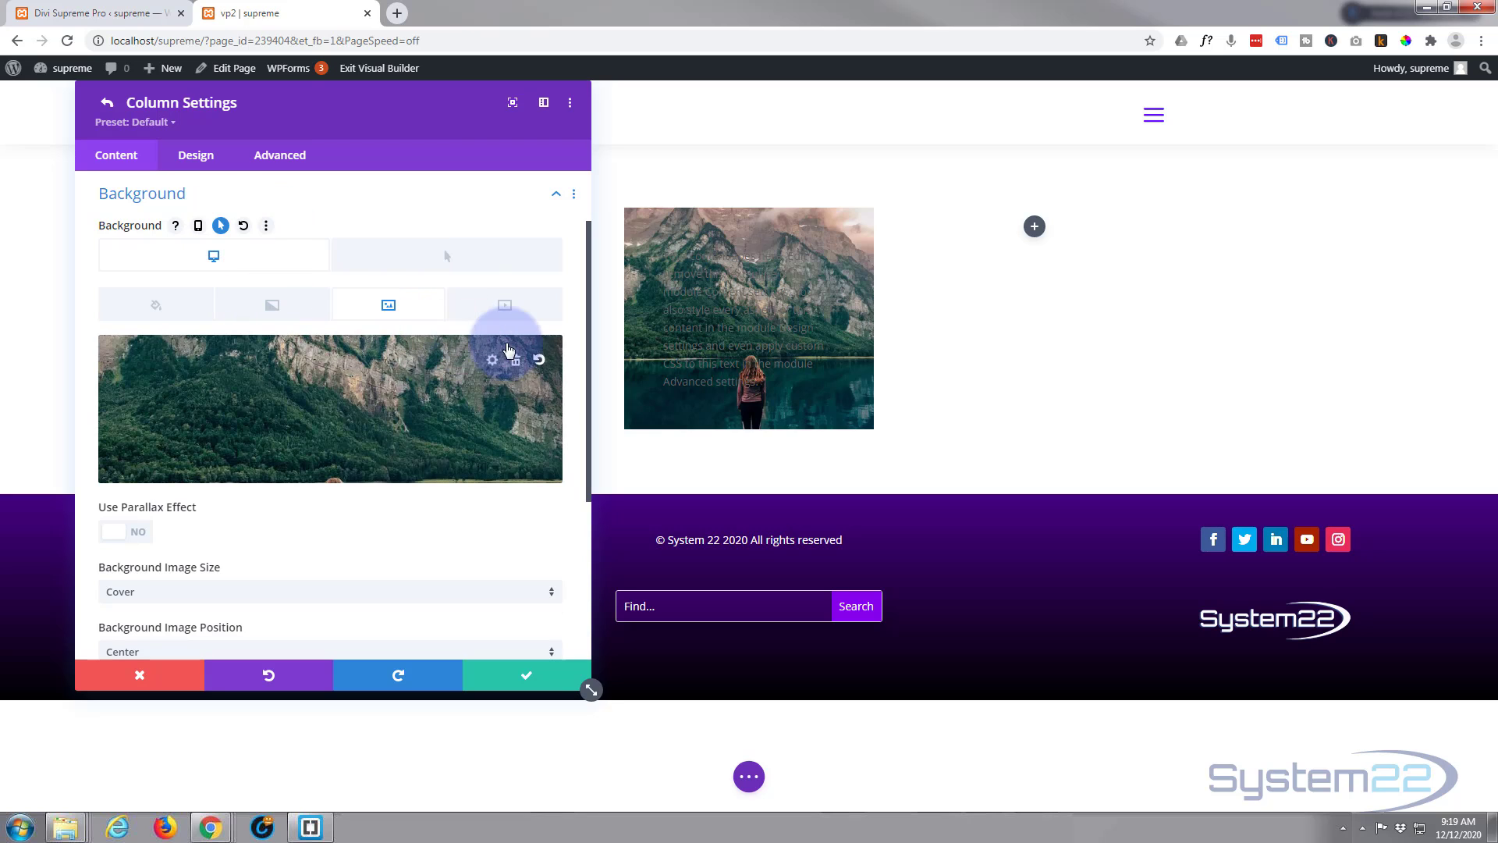
pyautogui.click(515, 361)
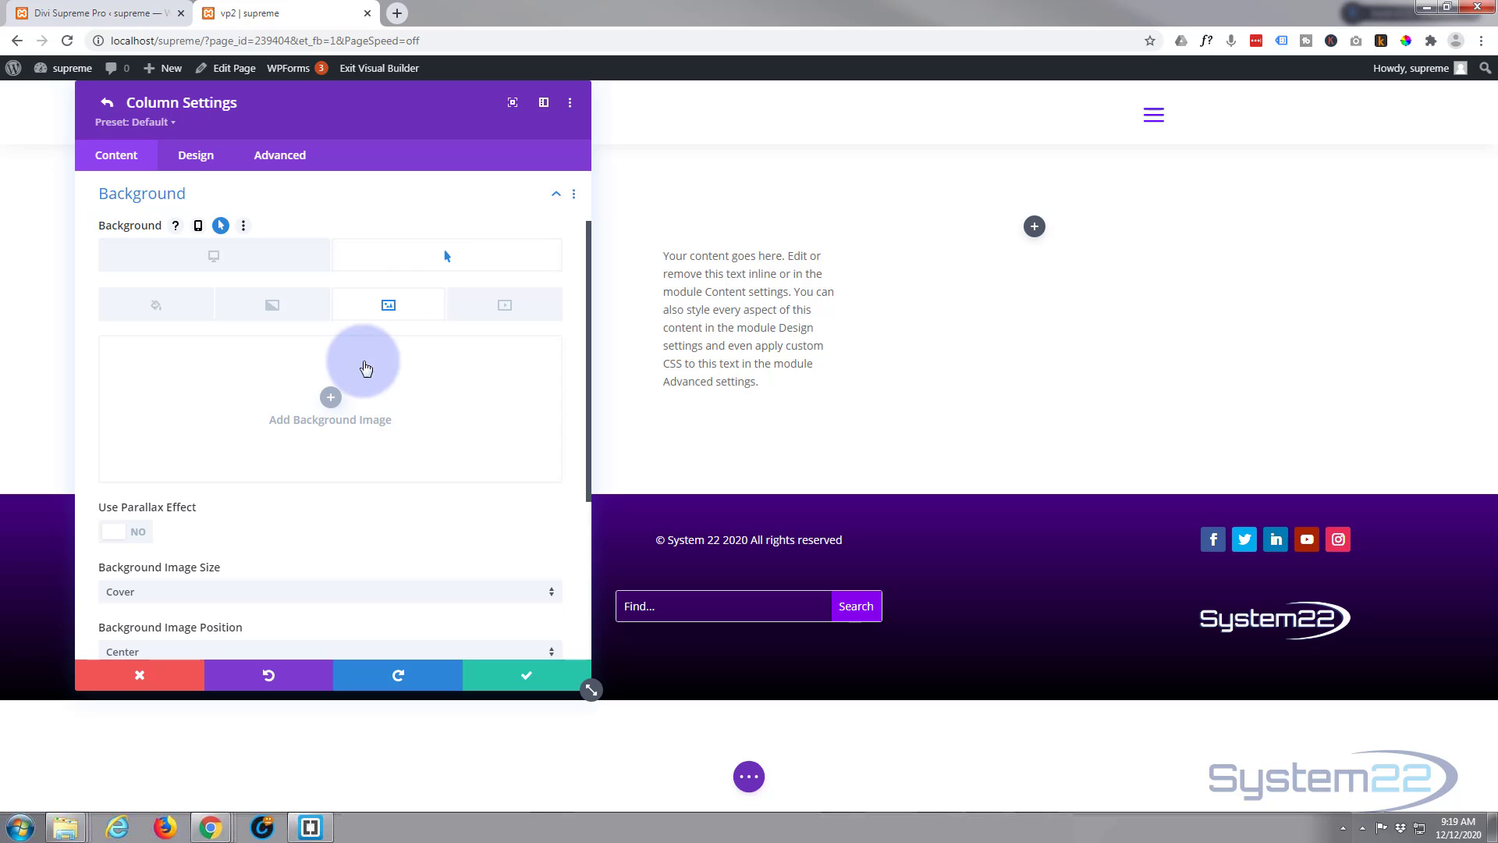
# Step: Set DS-Demo-Image-6-1.jpg as the middle column's hover background image and compare the desktop and hover states
pyautogui.click(331, 397)
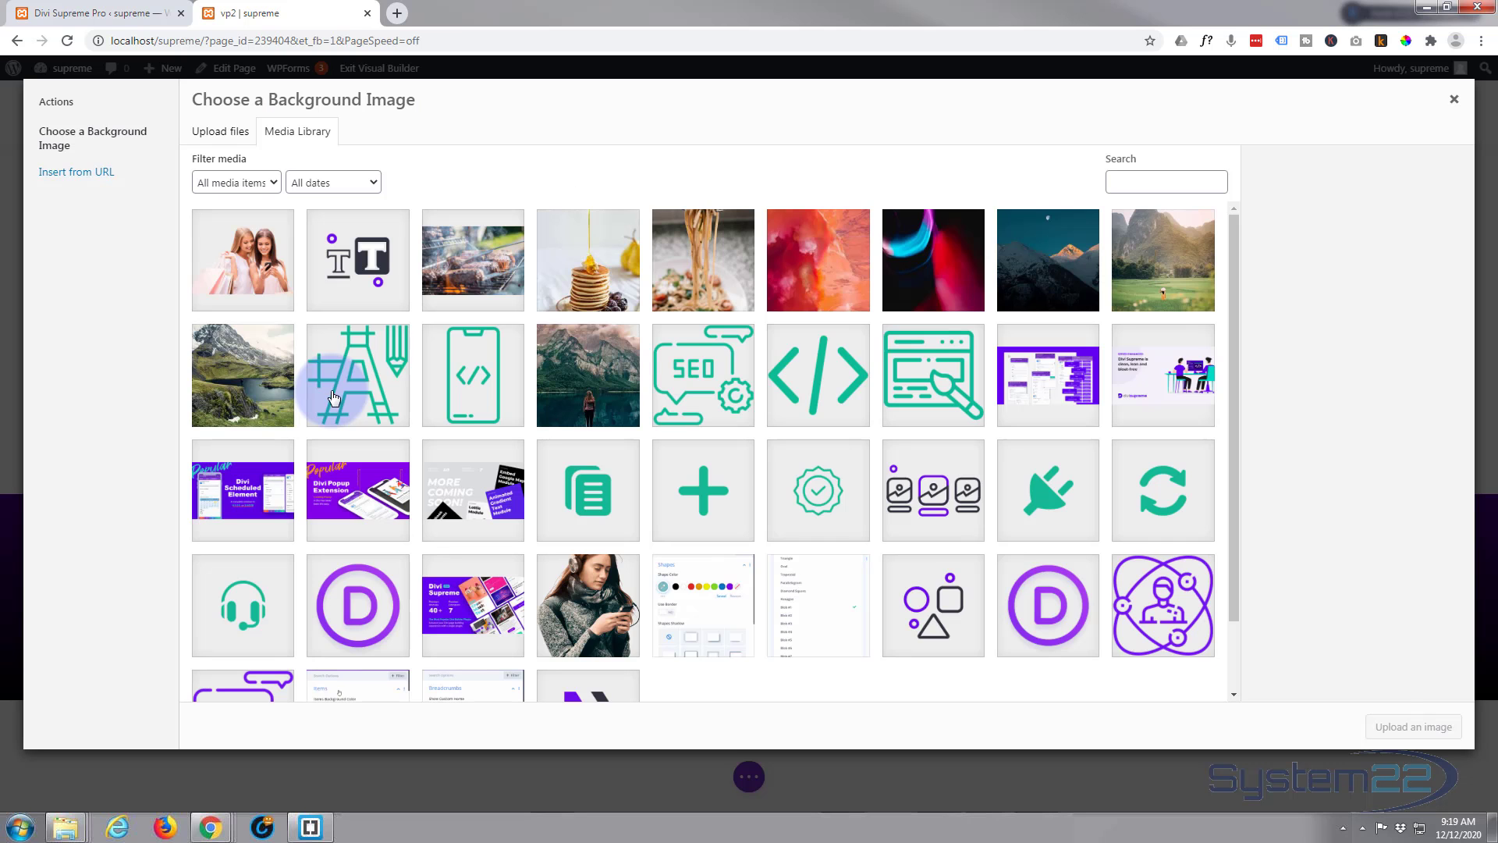
pyautogui.click(585, 374)
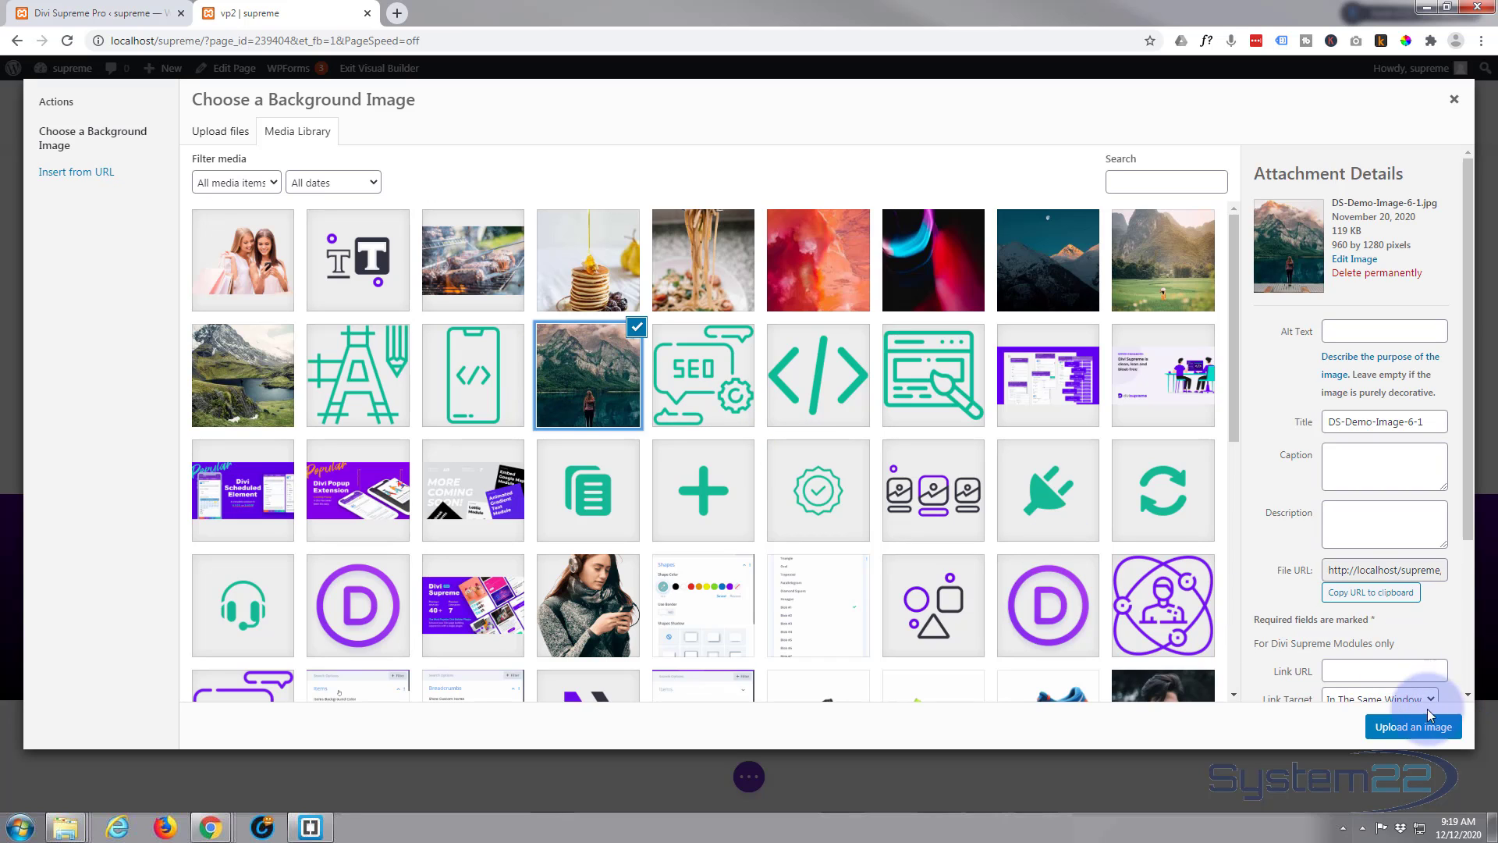
pyautogui.click(1413, 730)
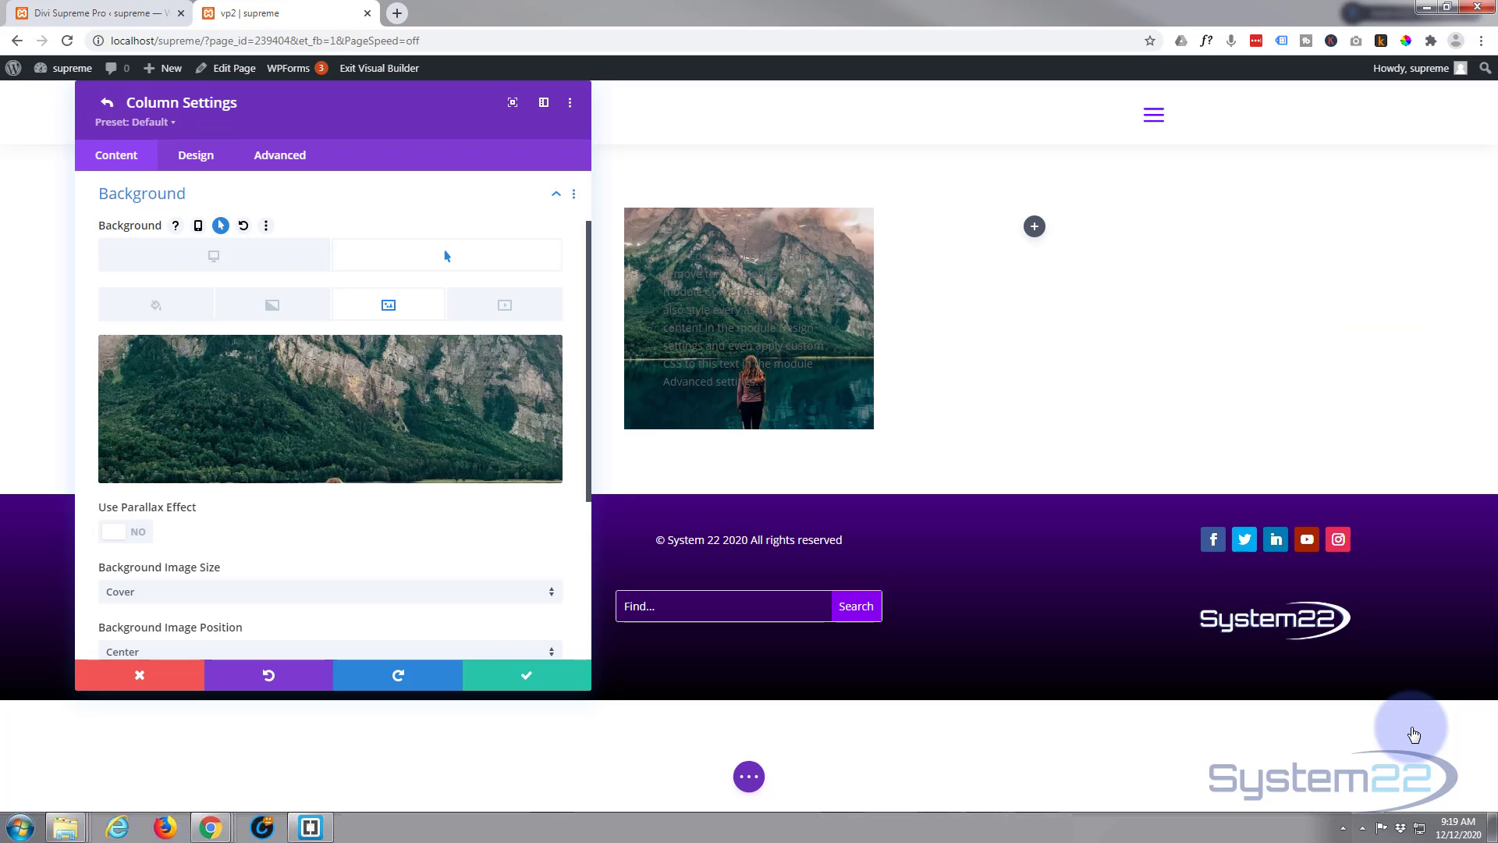
pyautogui.click(206, 261)
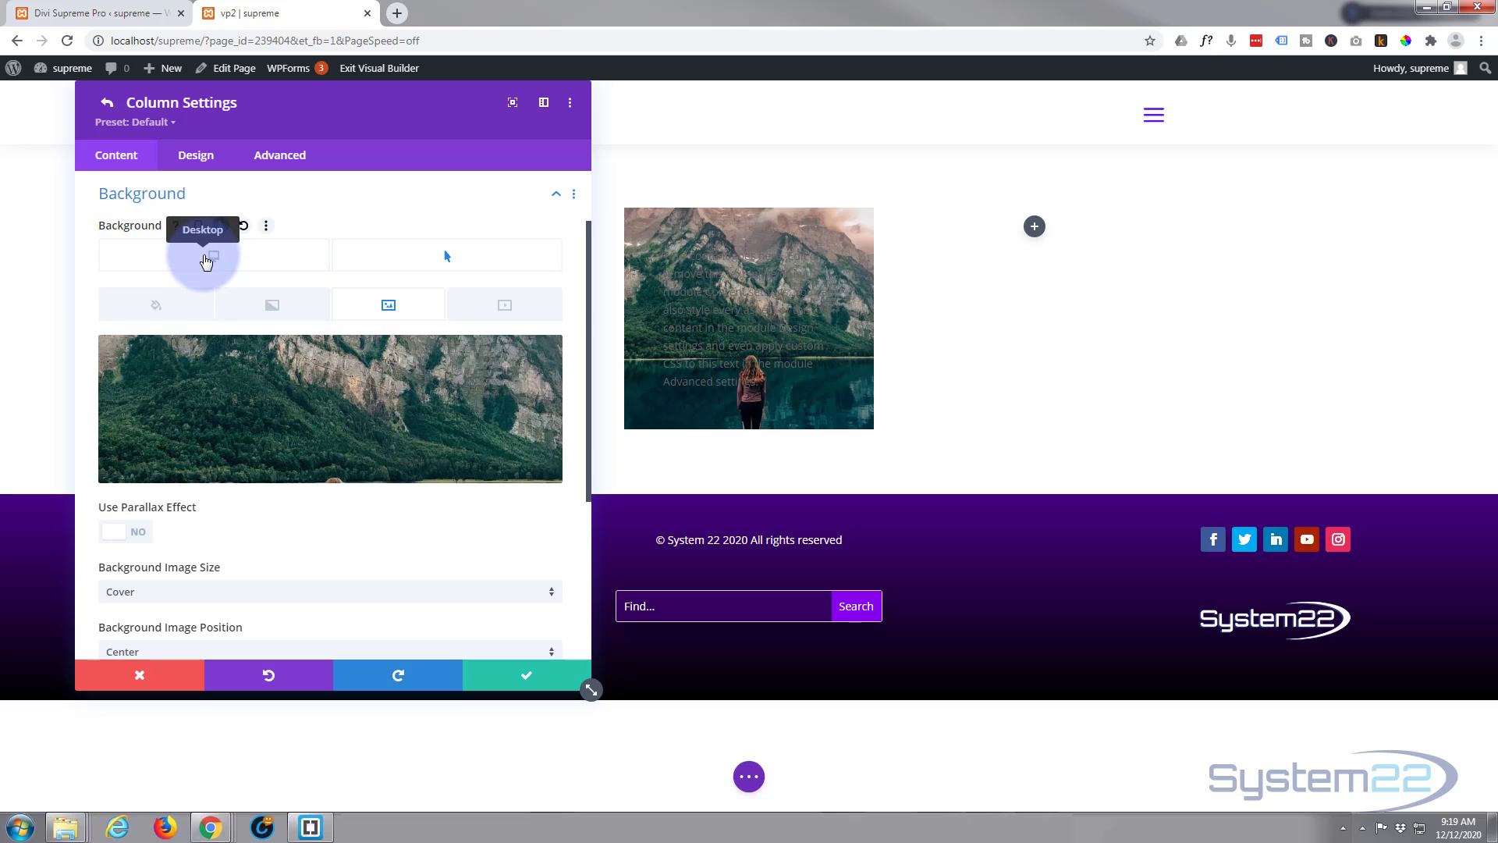
pyautogui.click(206, 263)
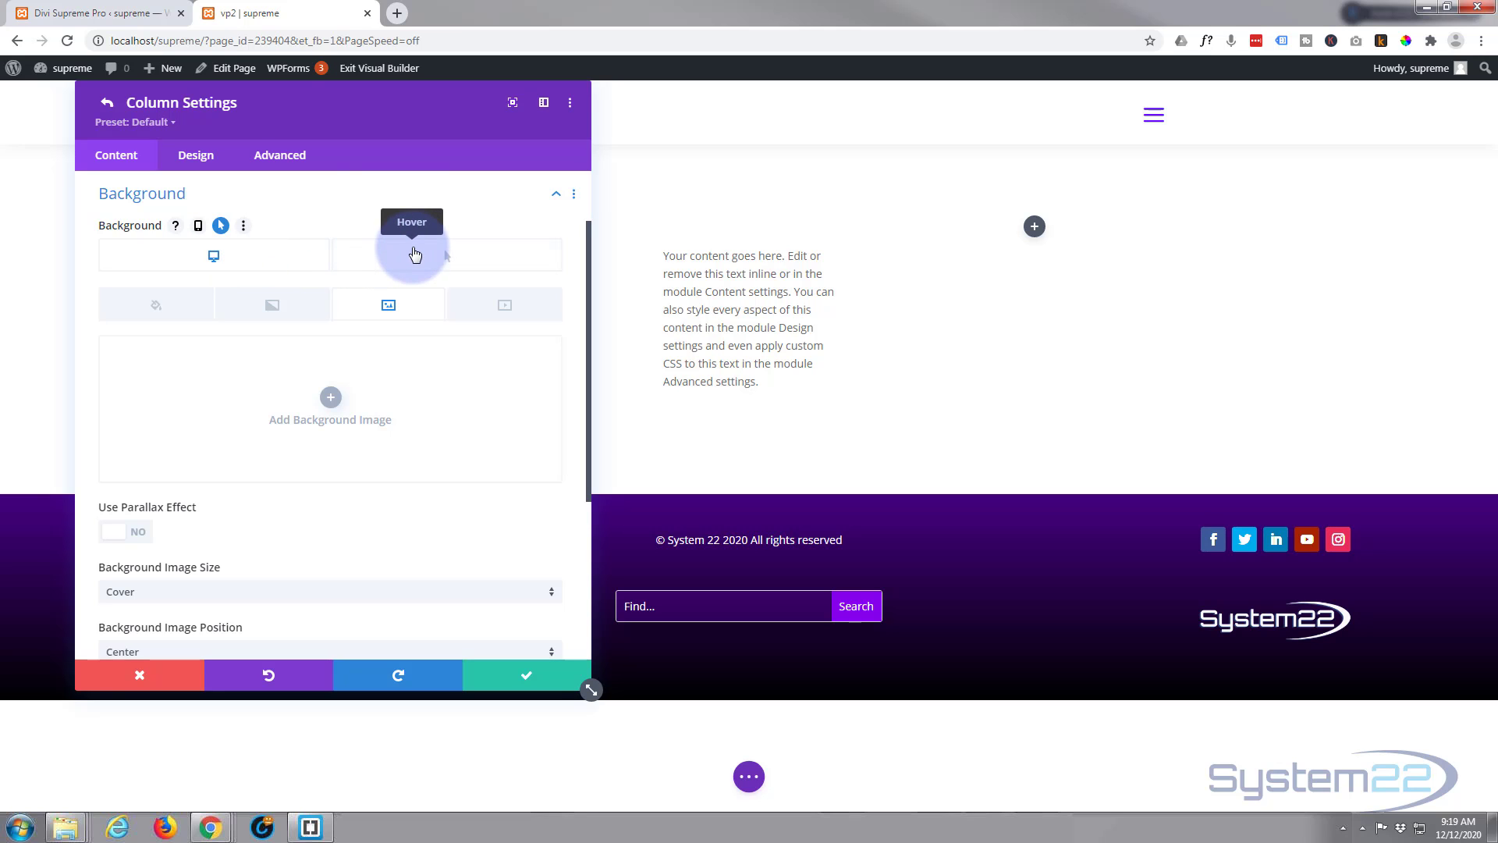
pyautogui.click(419, 256)
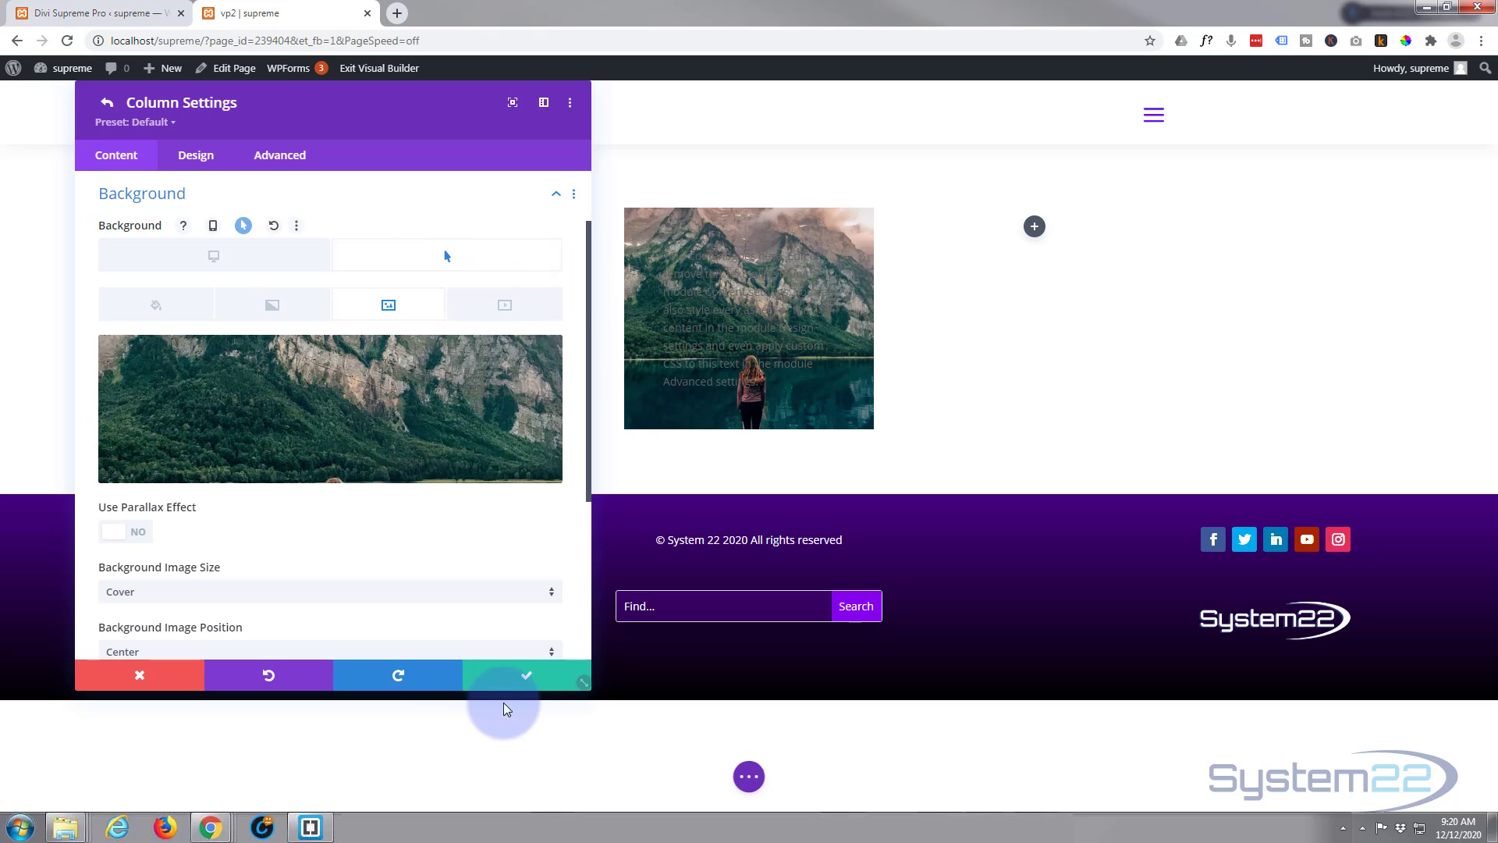
# Step: Save the column, row and page changes and exit the Visual Builder
pyautogui.click(522, 683)
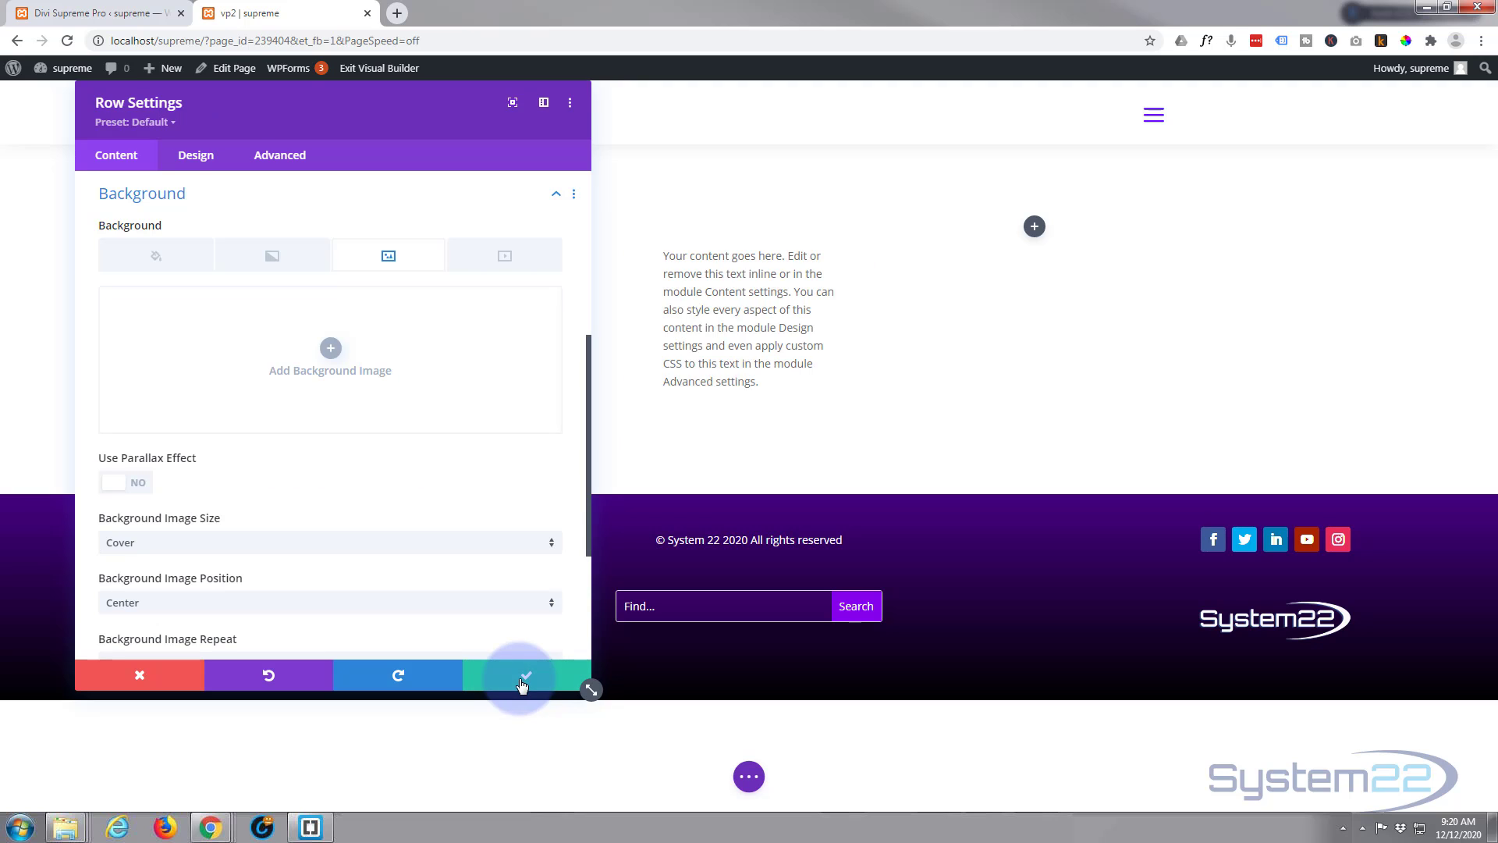
pyautogui.click(523, 683)
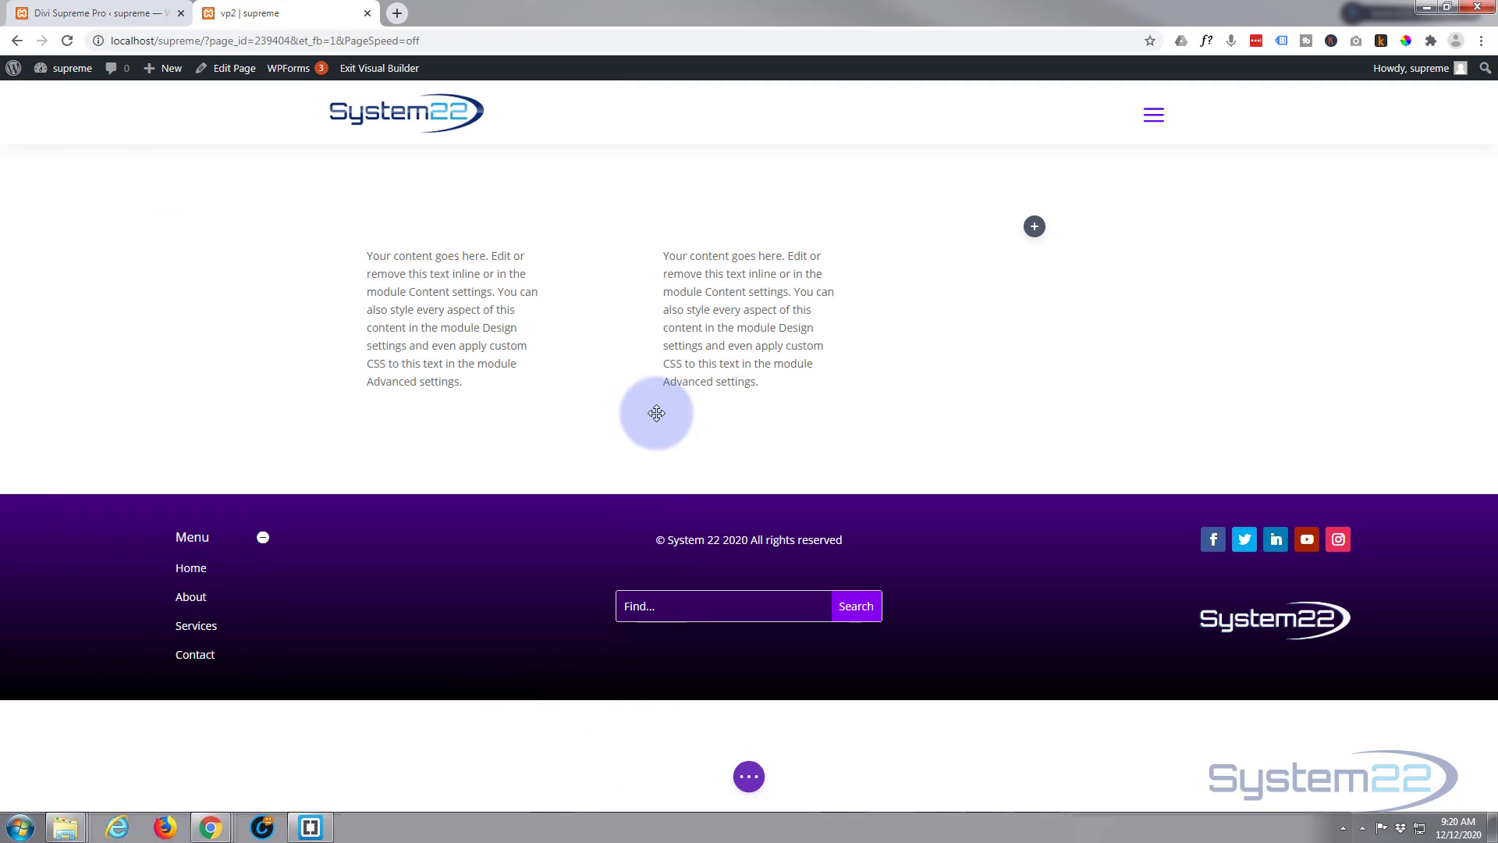
pyautogui.click(750, 788)
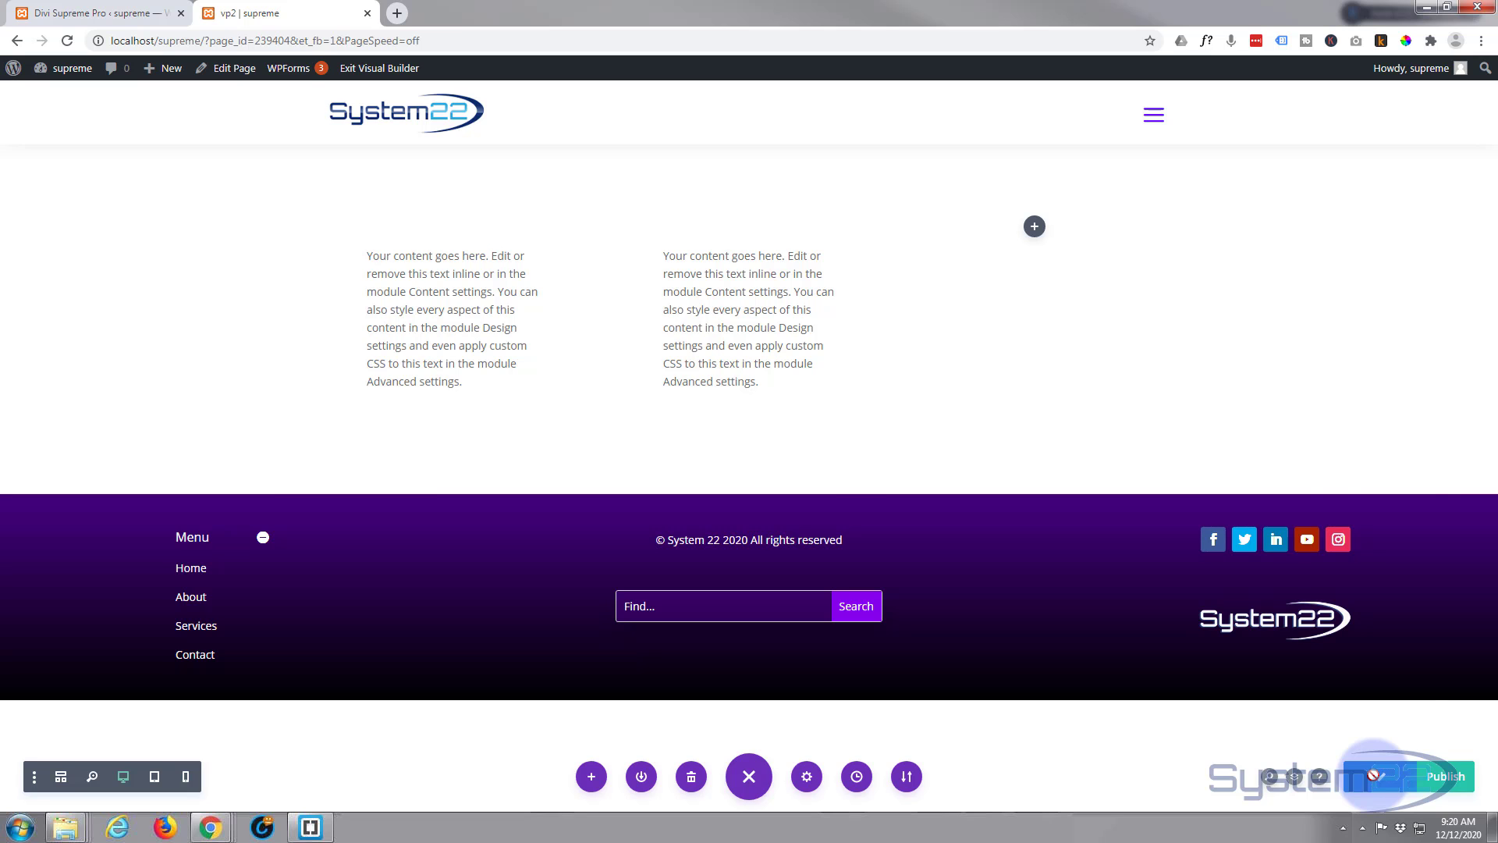
pyautogui.click(366, 69)
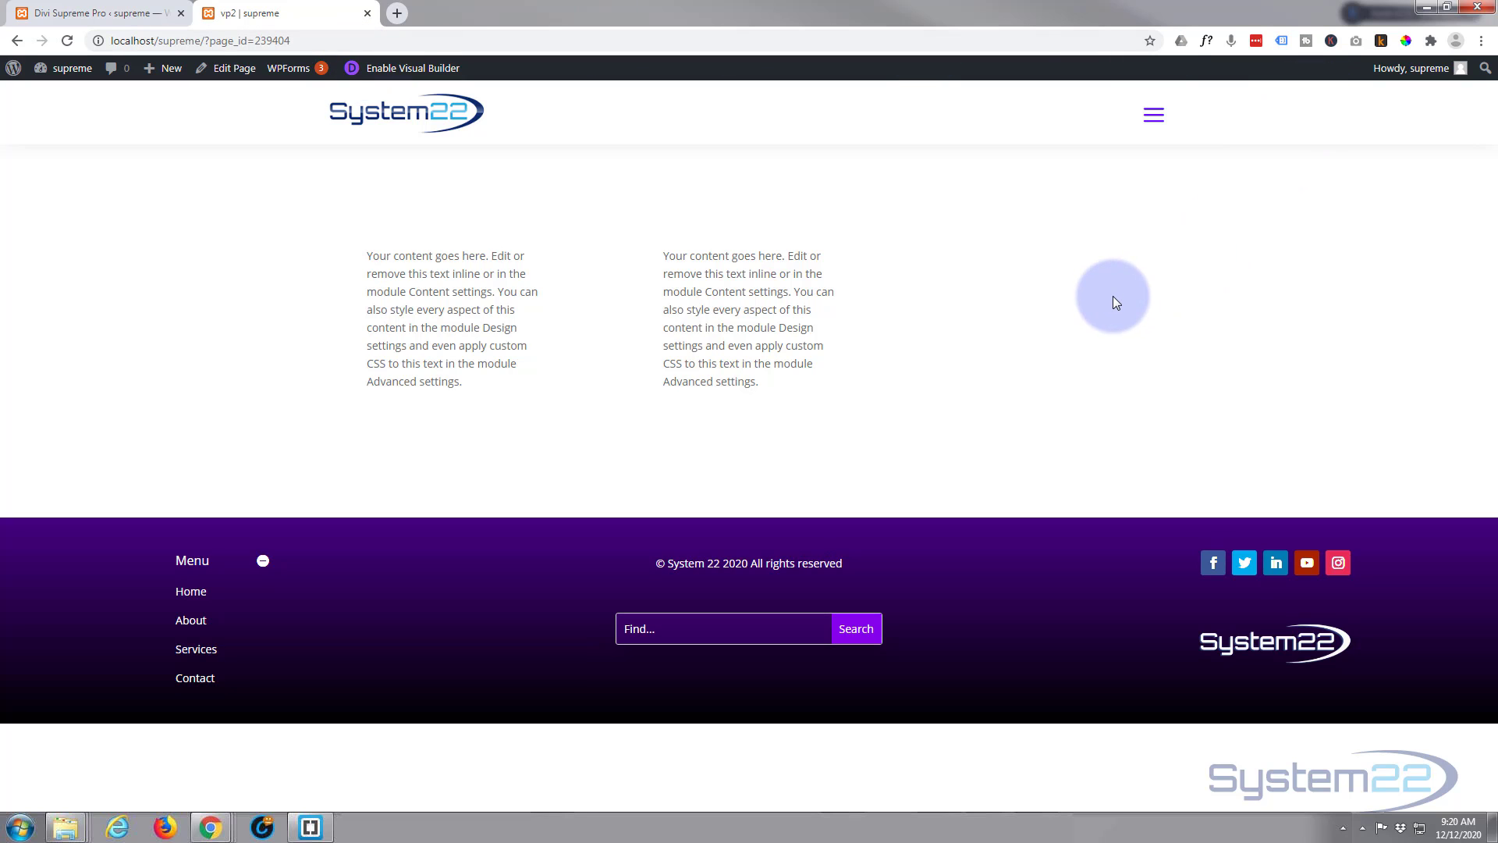
# Step: Test the middle column's hover image on the front-end page, and open, play and close its YouTube video popup
pyautogui.moveTo(809, 312)
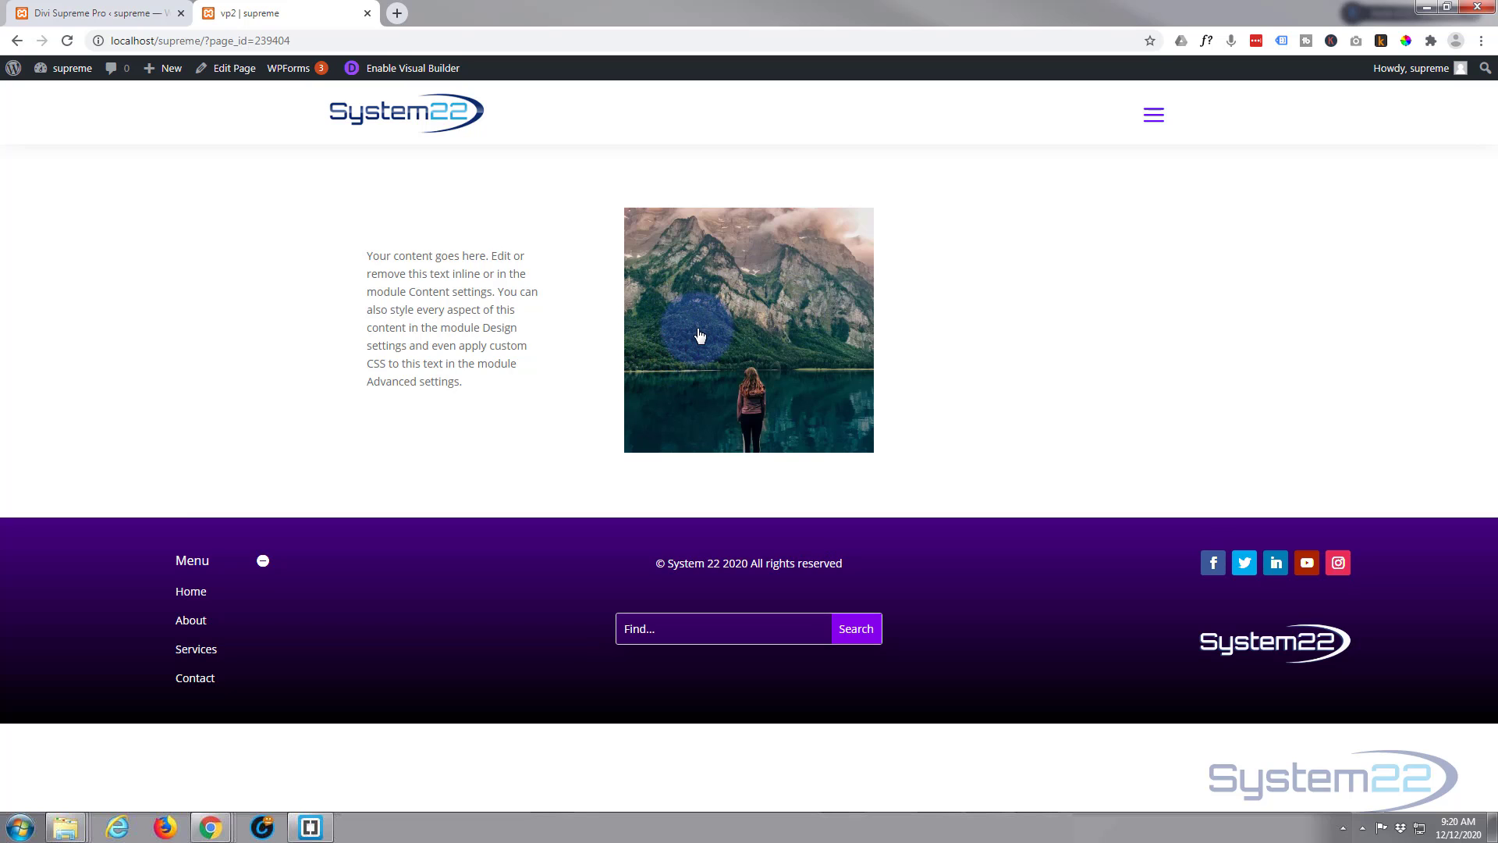
pyautogui.click(739, 320)
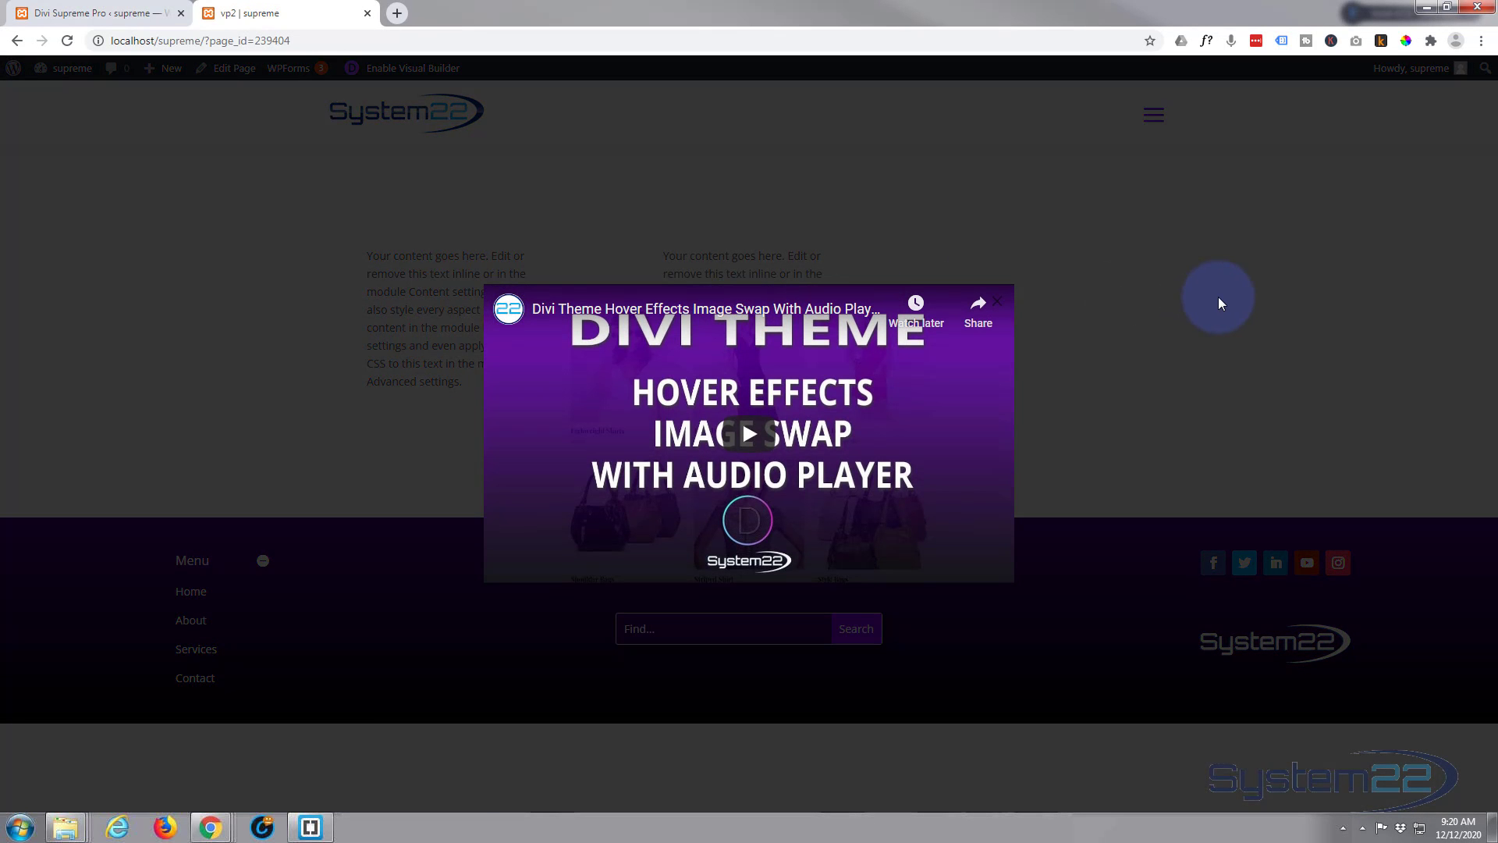
pyautogui.click(745, 437)
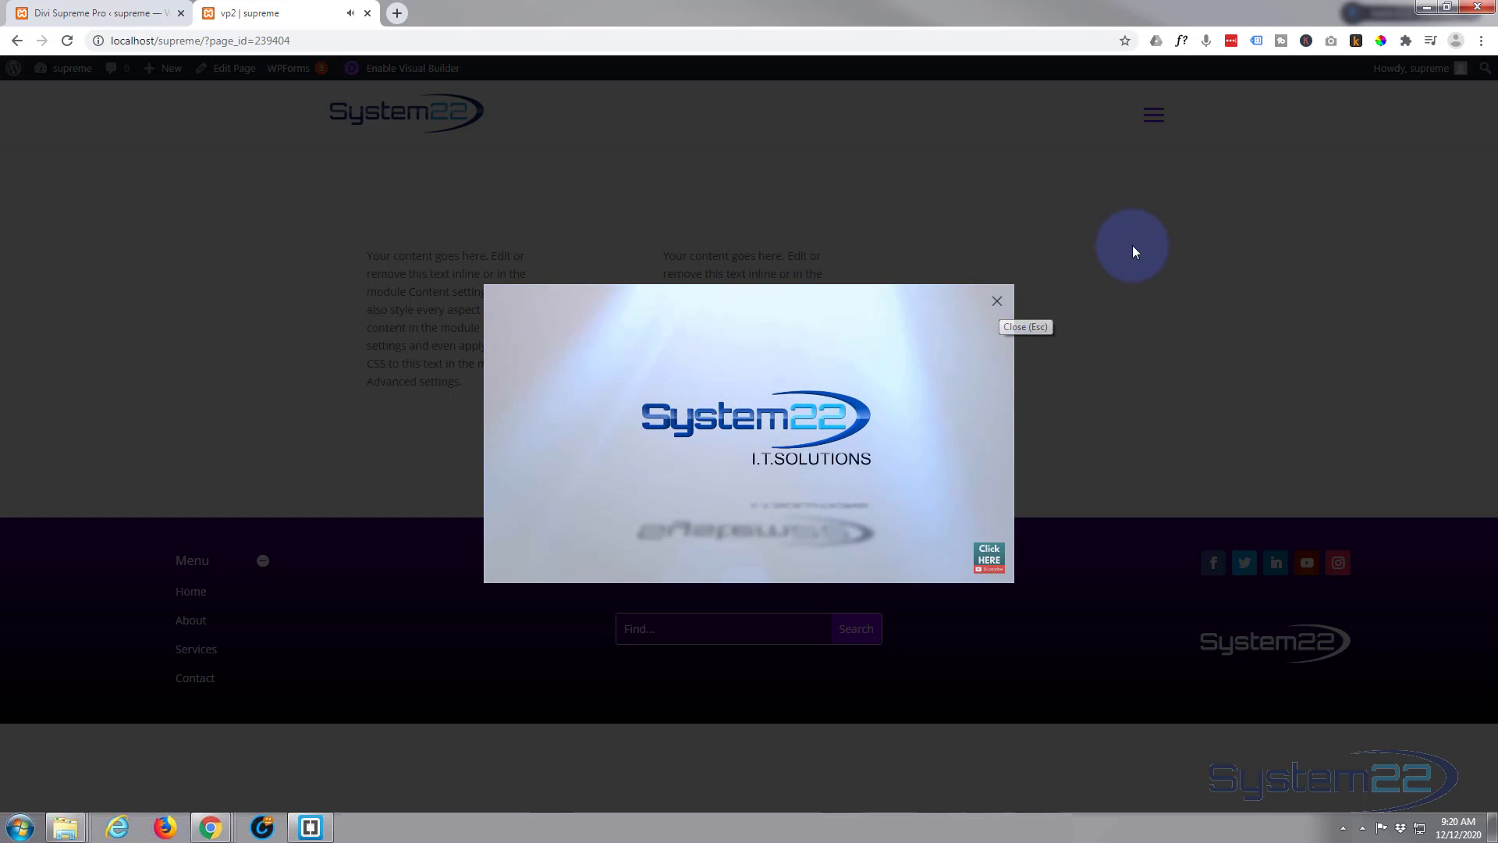
pyautogui.click(1186, 204)
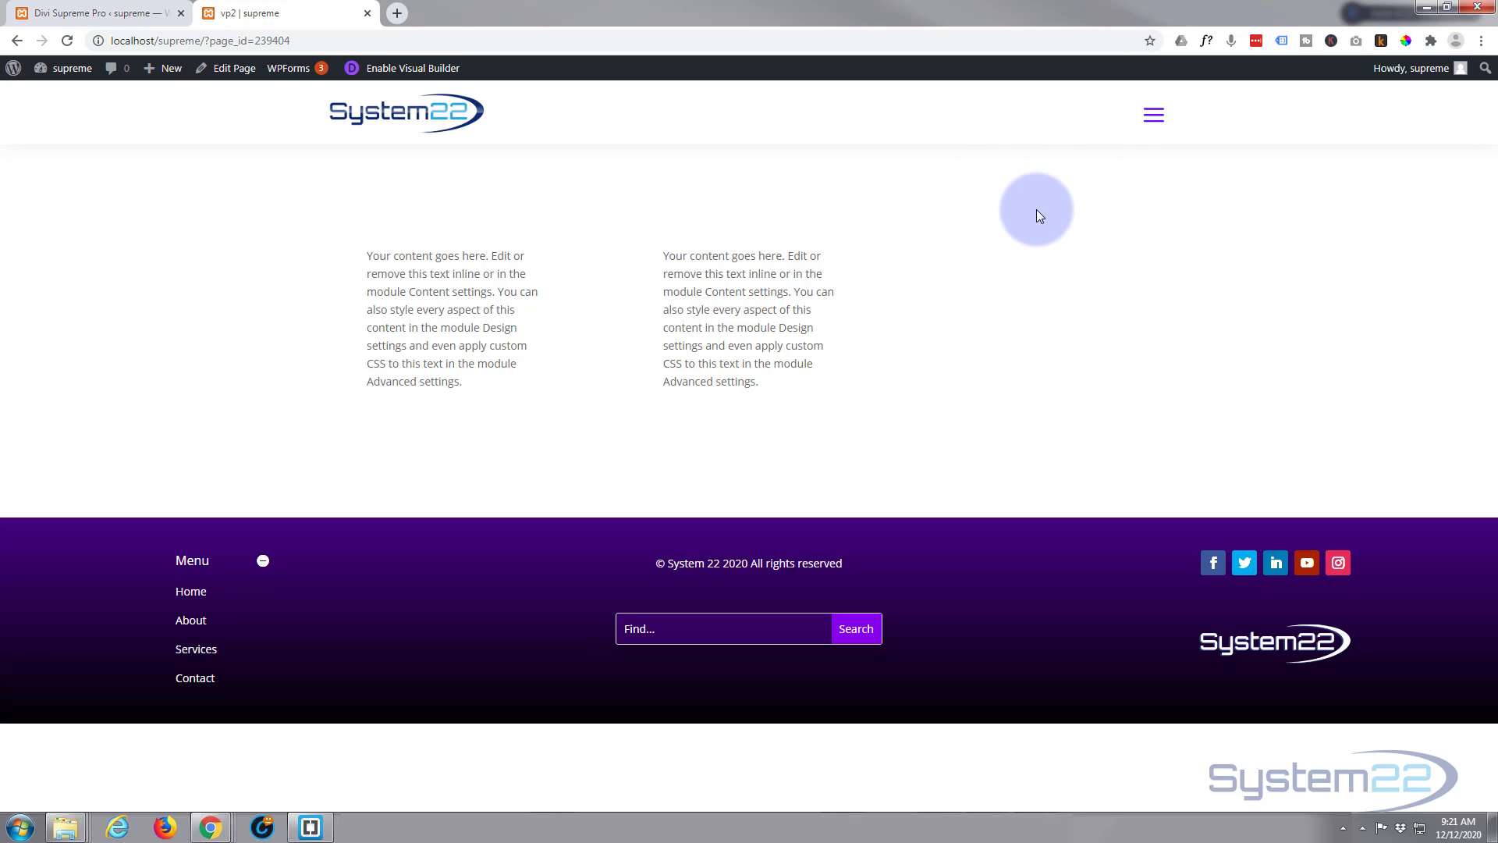
pyautogui.moveTo(792, 342)
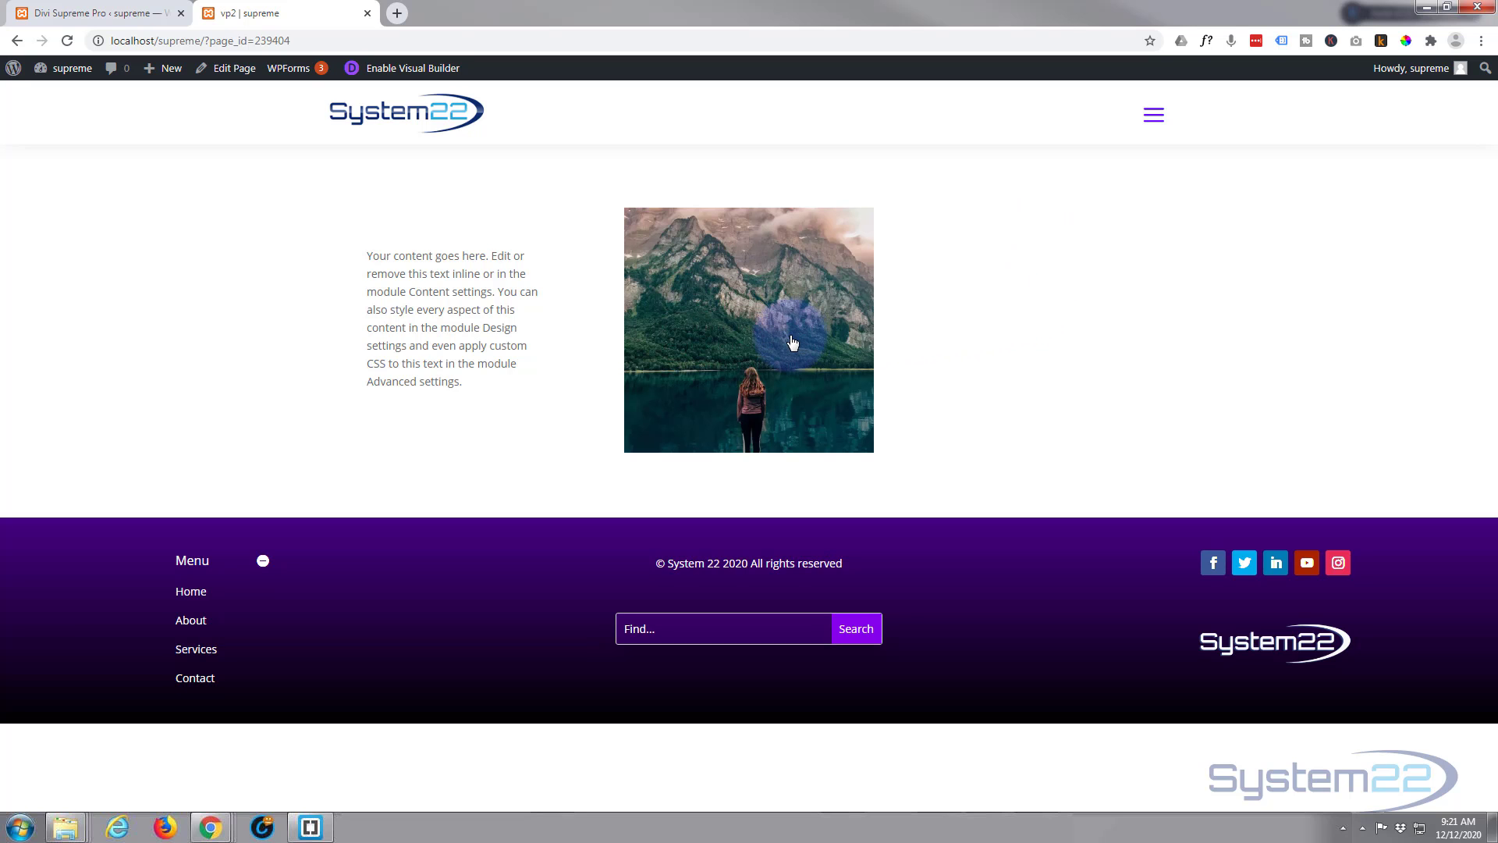
pyautogui.click(726, 328)
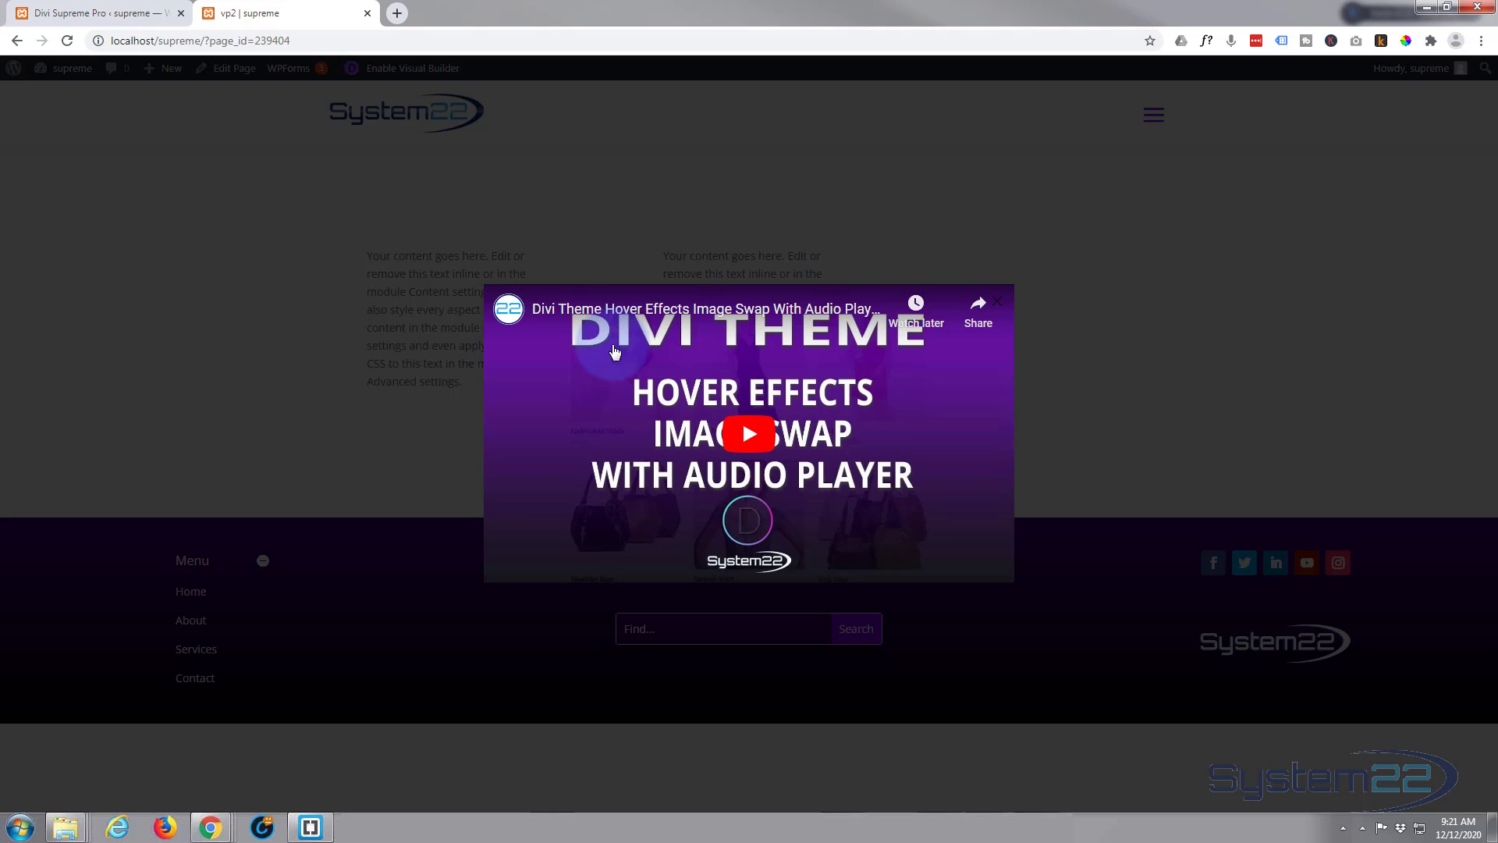
pyautogui.click(667, 231)
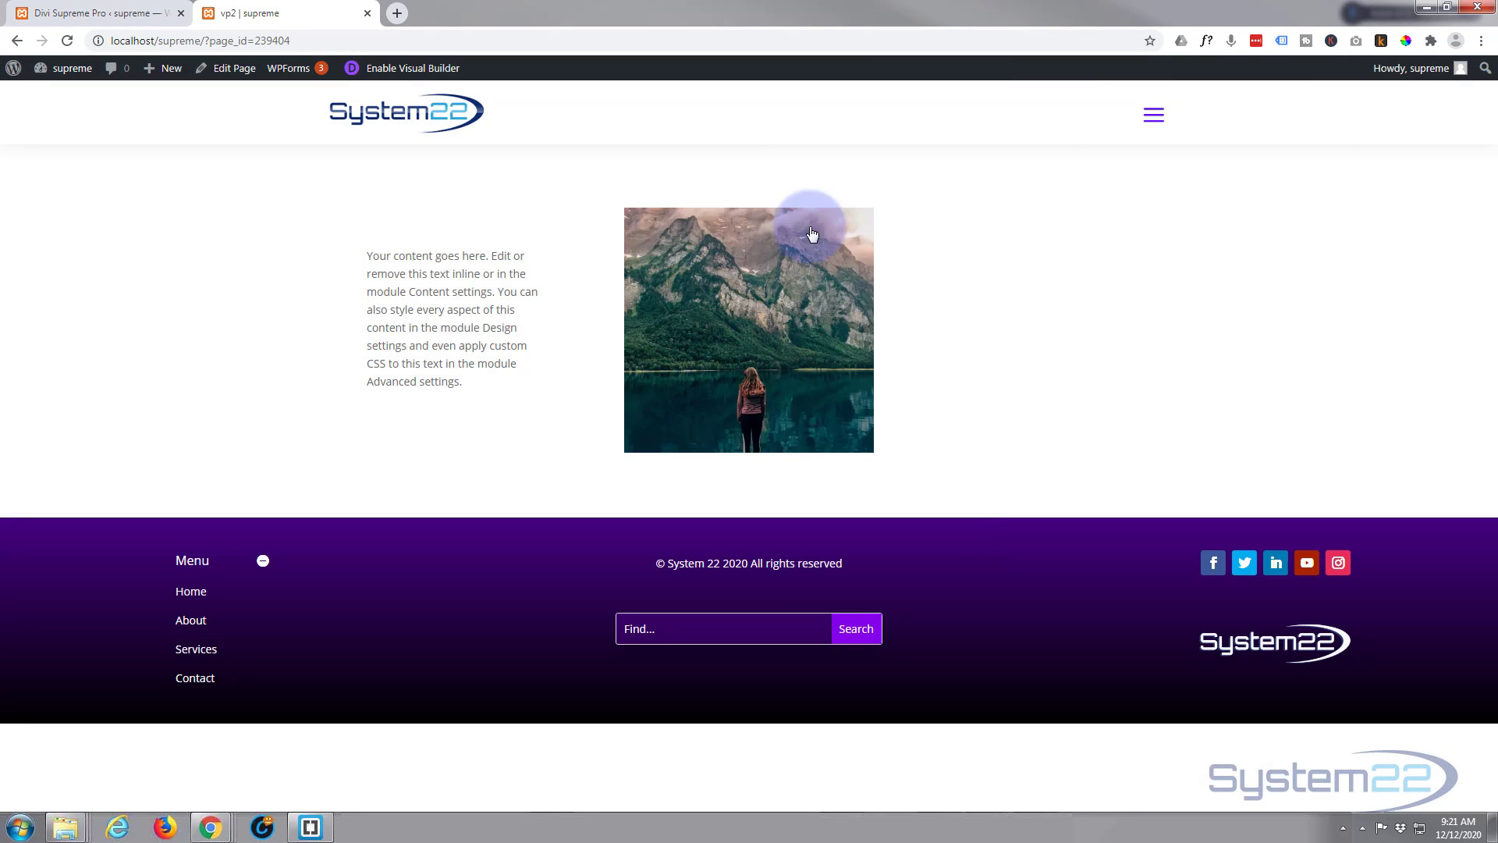